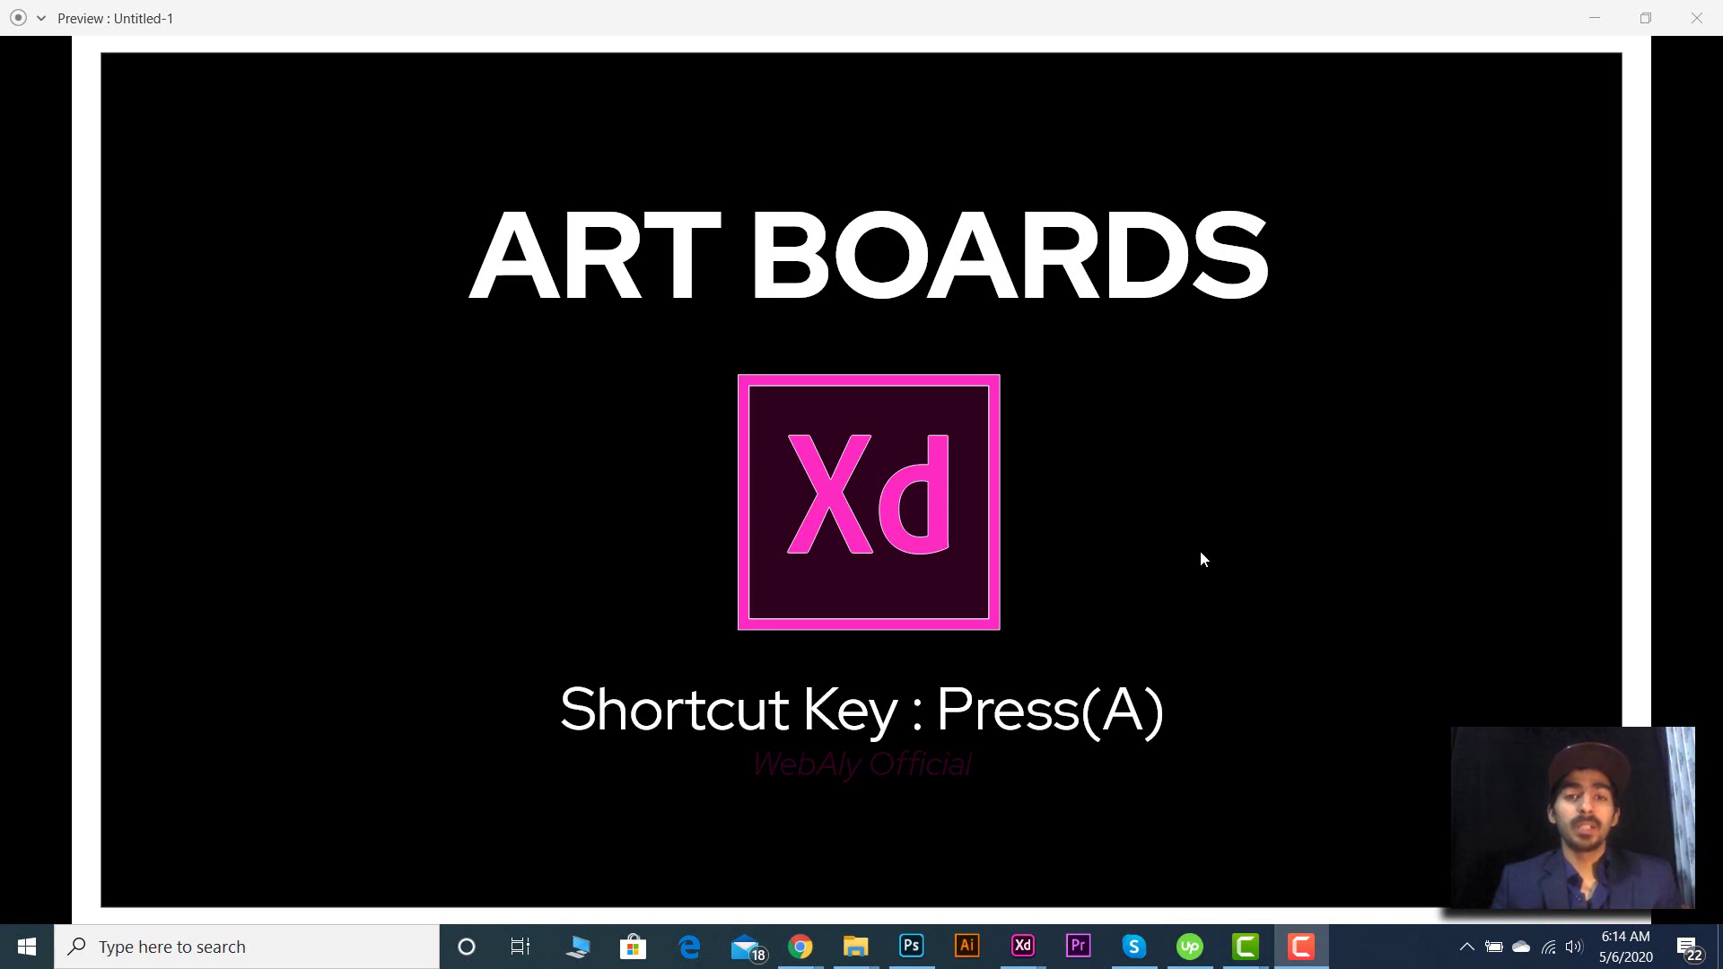
- Switch to the Untitled-1 Adobe XD window and create a new document from the iPhone X/XS/11 Pro preset
mouse_move(1023, 944)
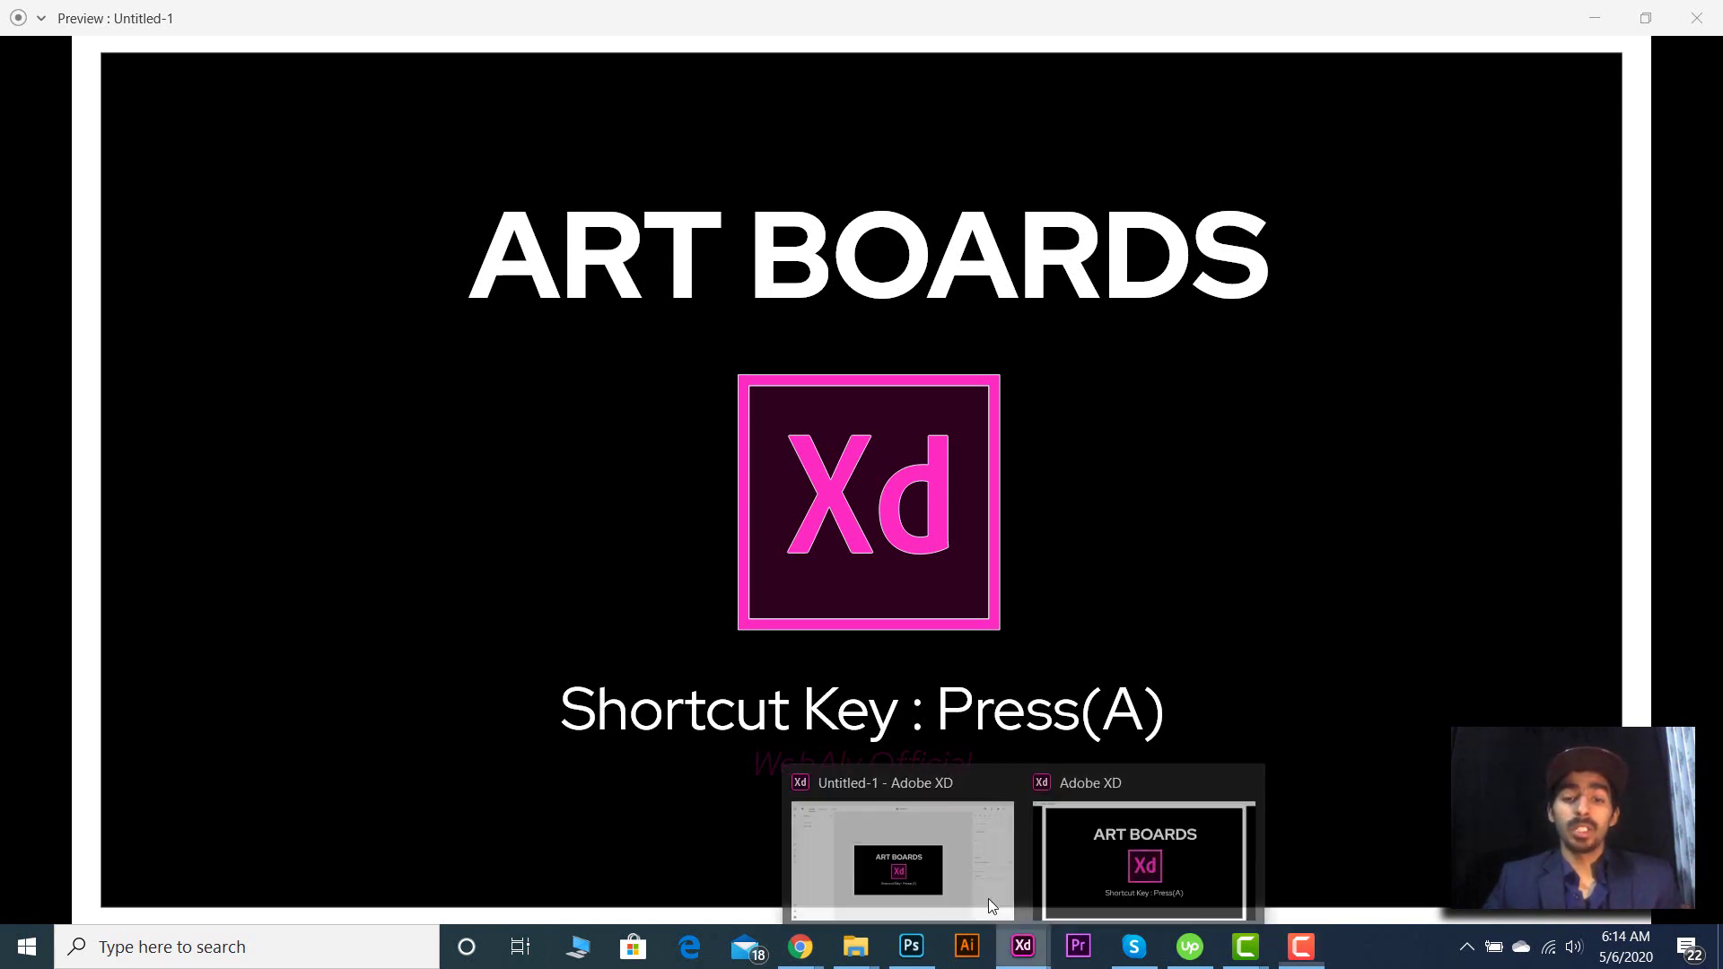
click(988, 897)
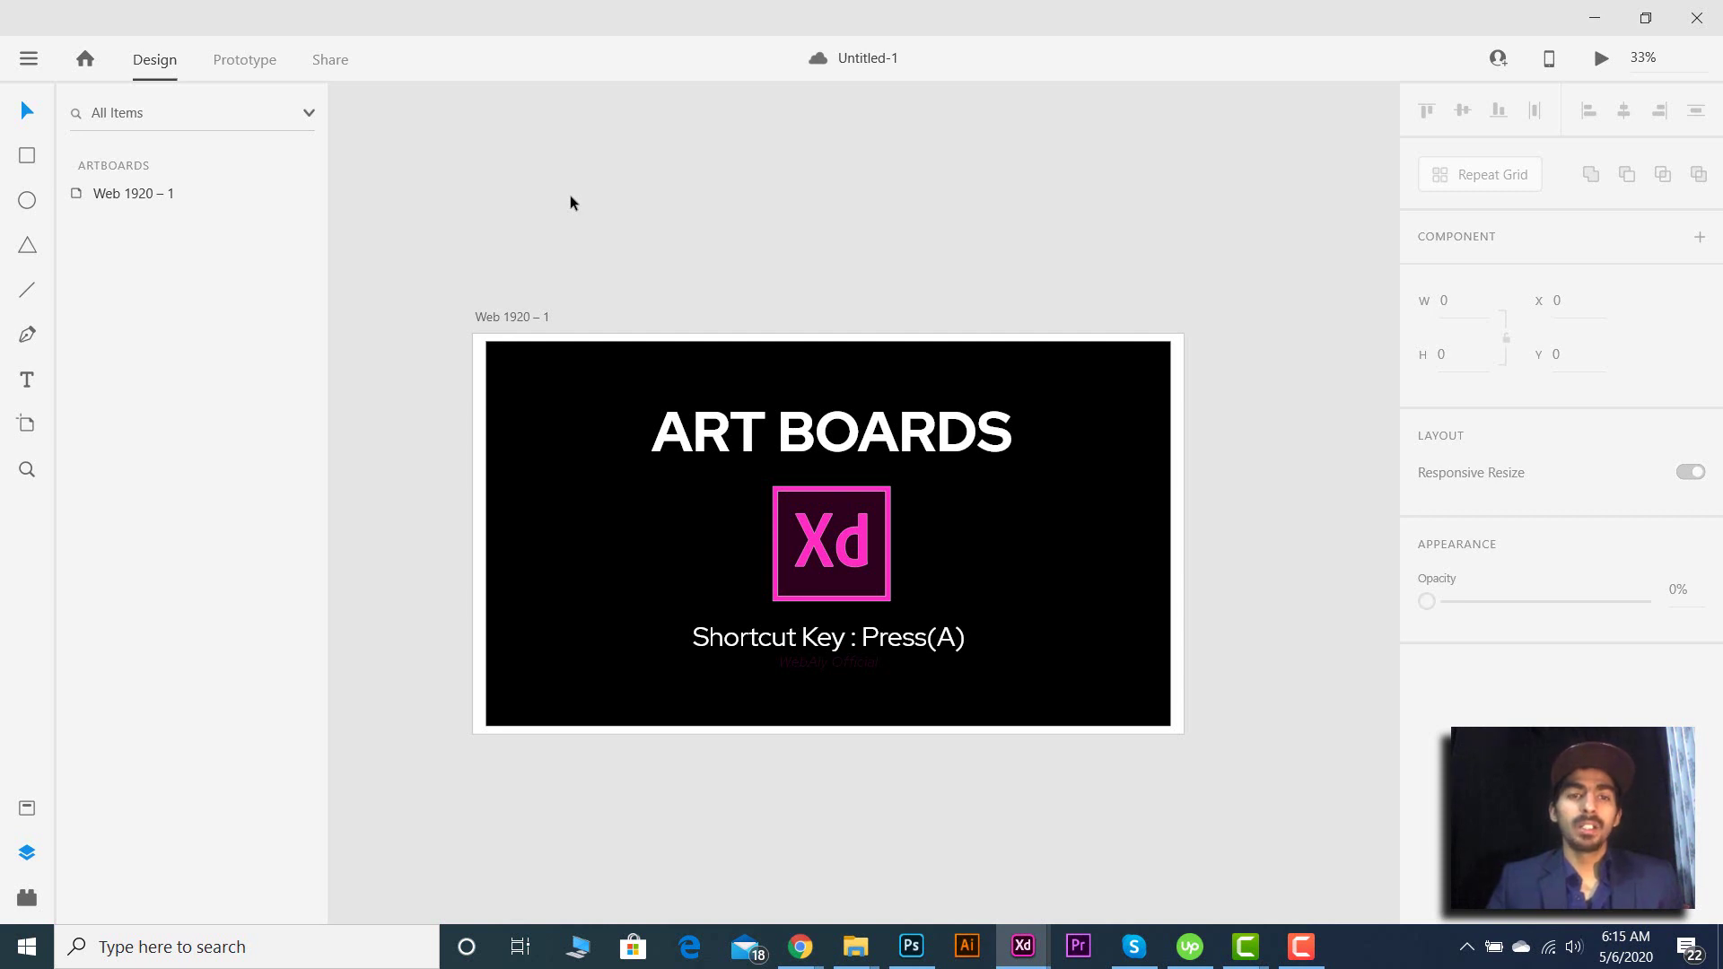
key(ctrl+n)
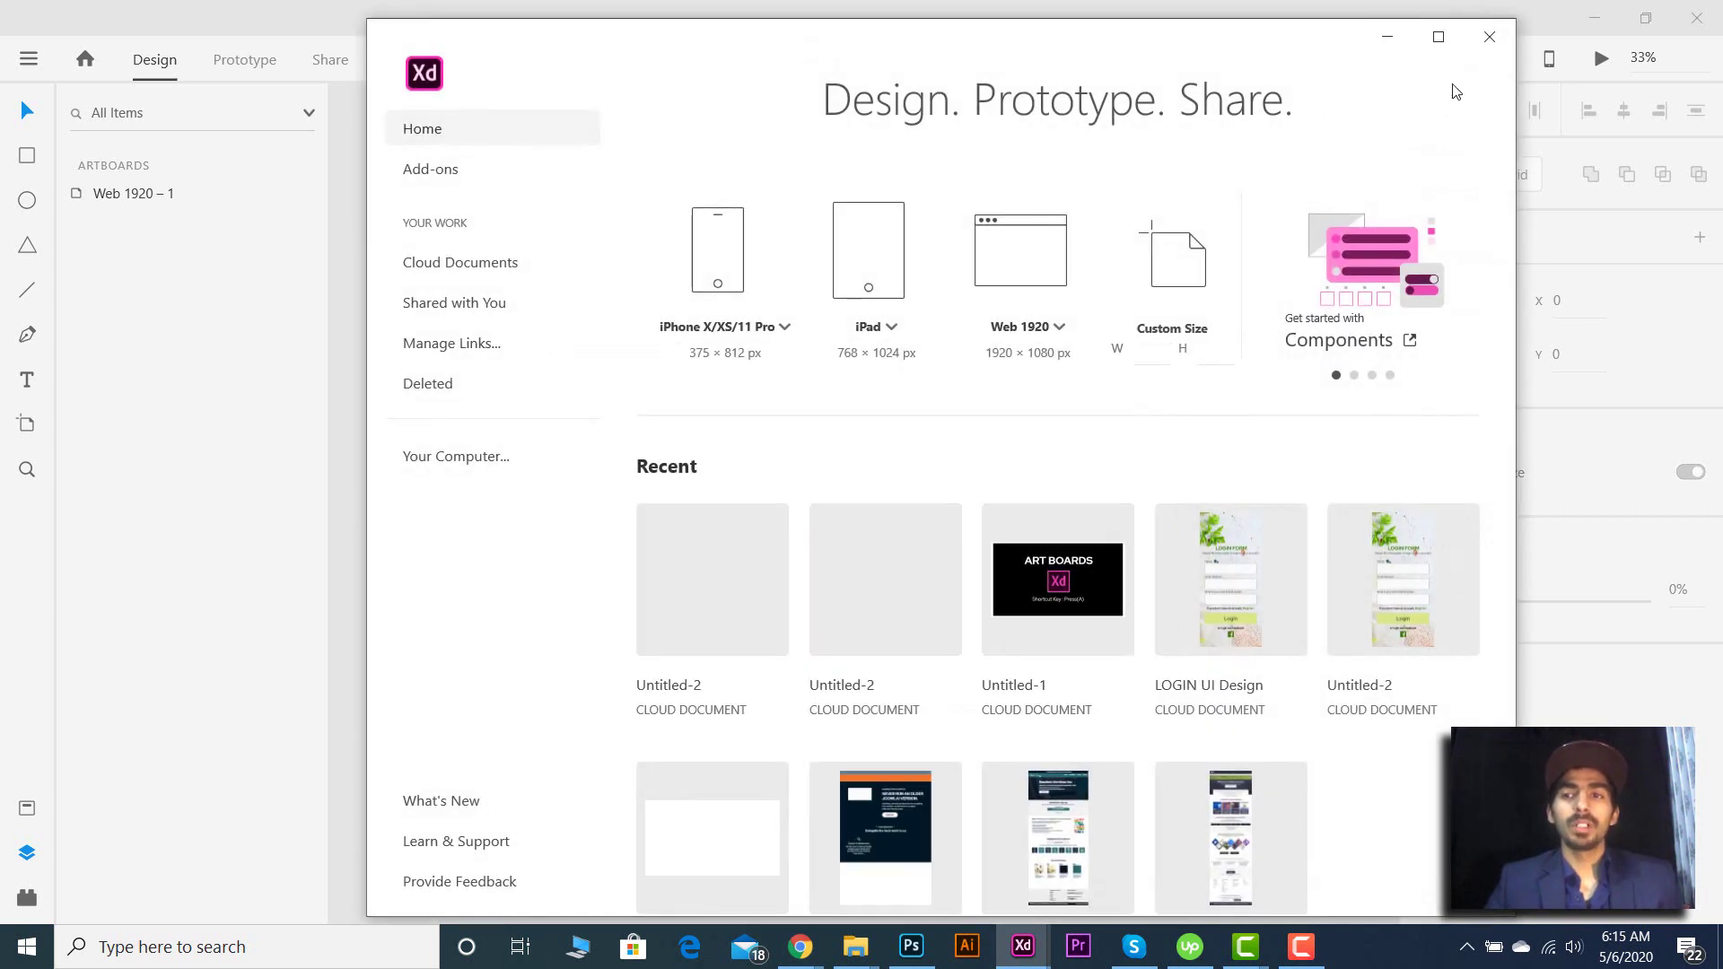
click(1488, 38)
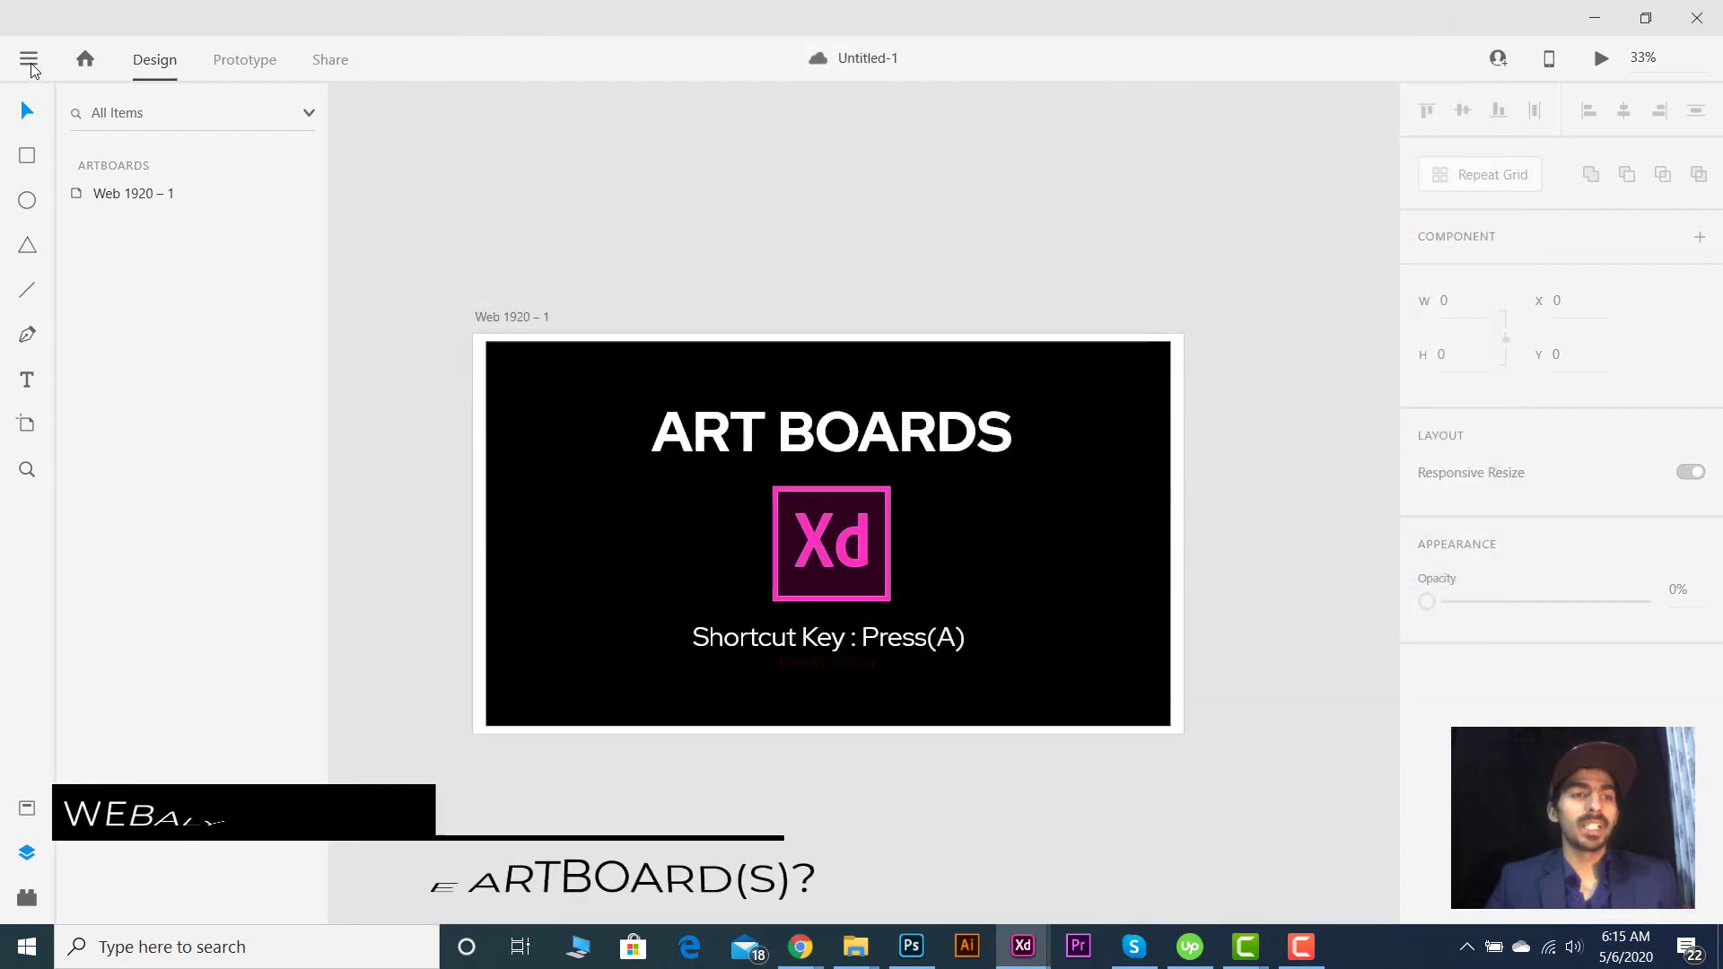
click(29, 59)
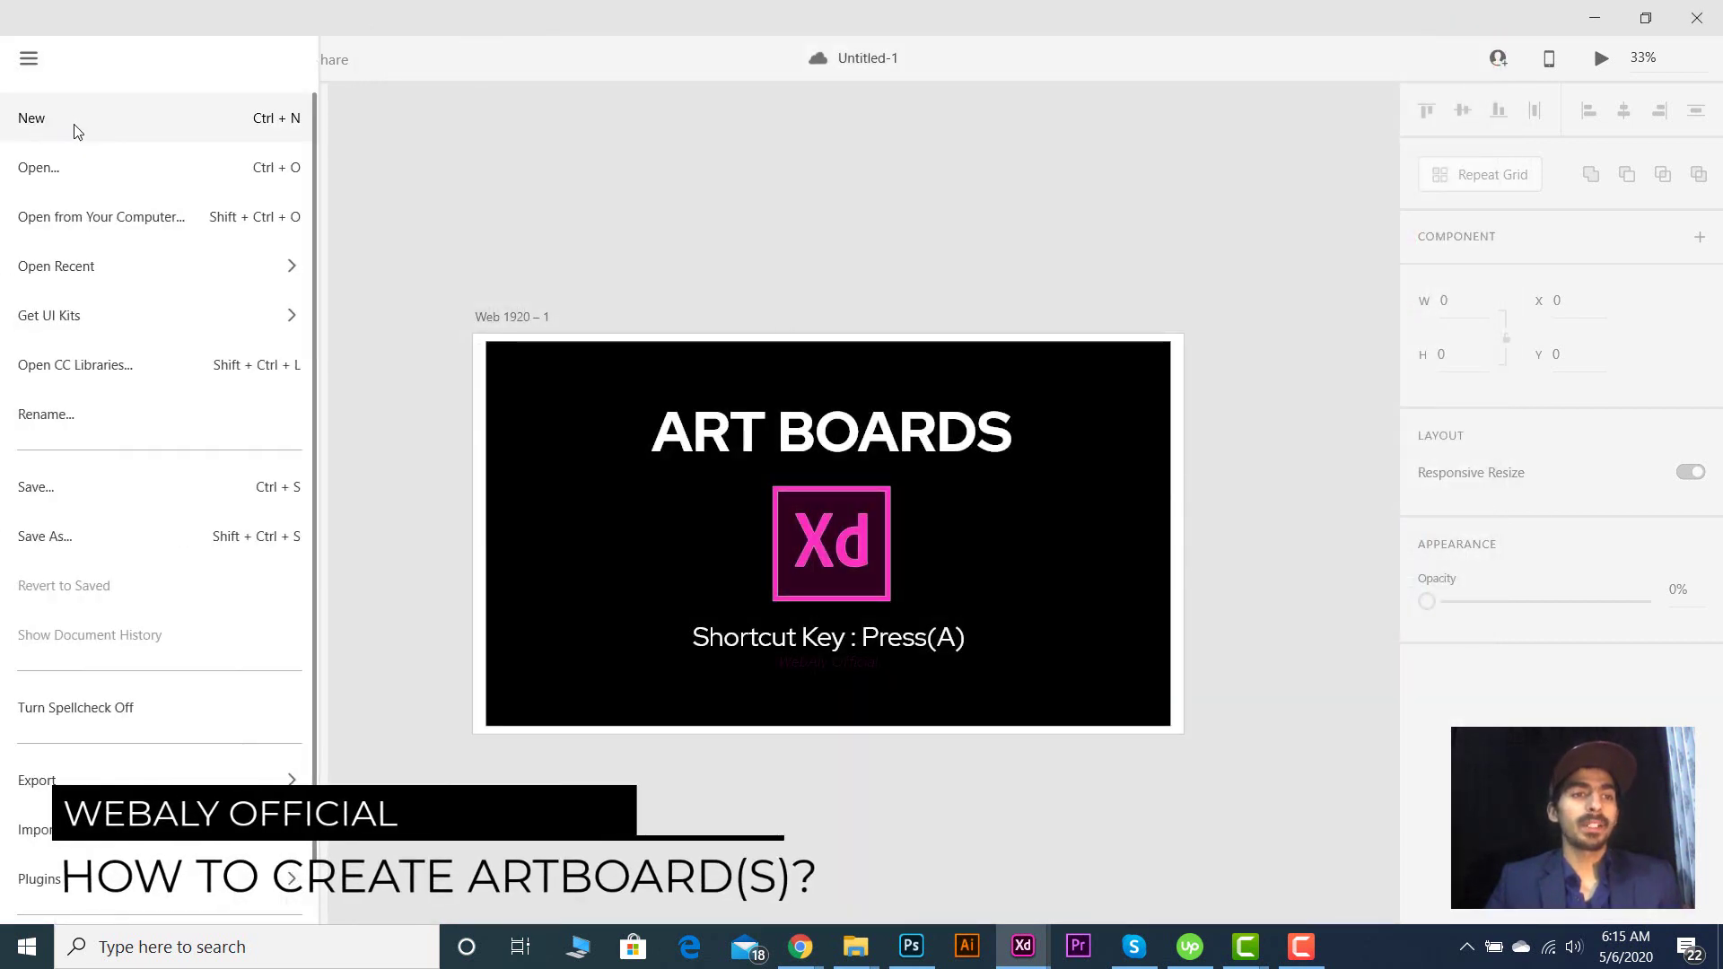
click(73, 126)
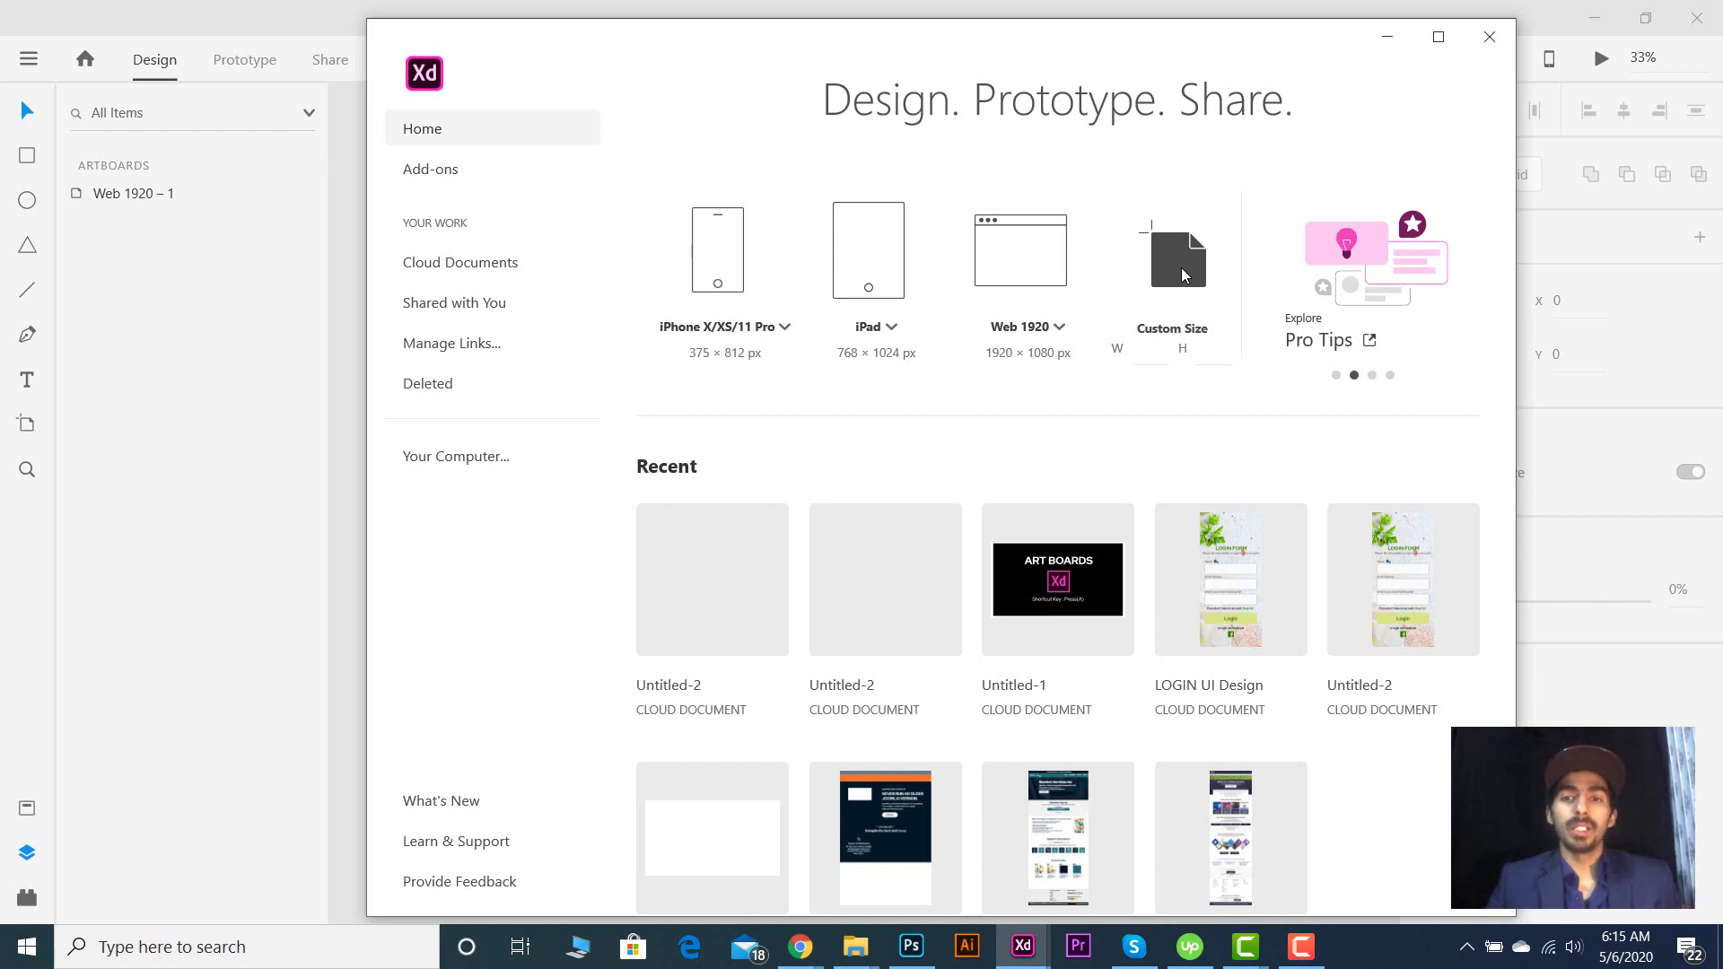
click(728, 262)
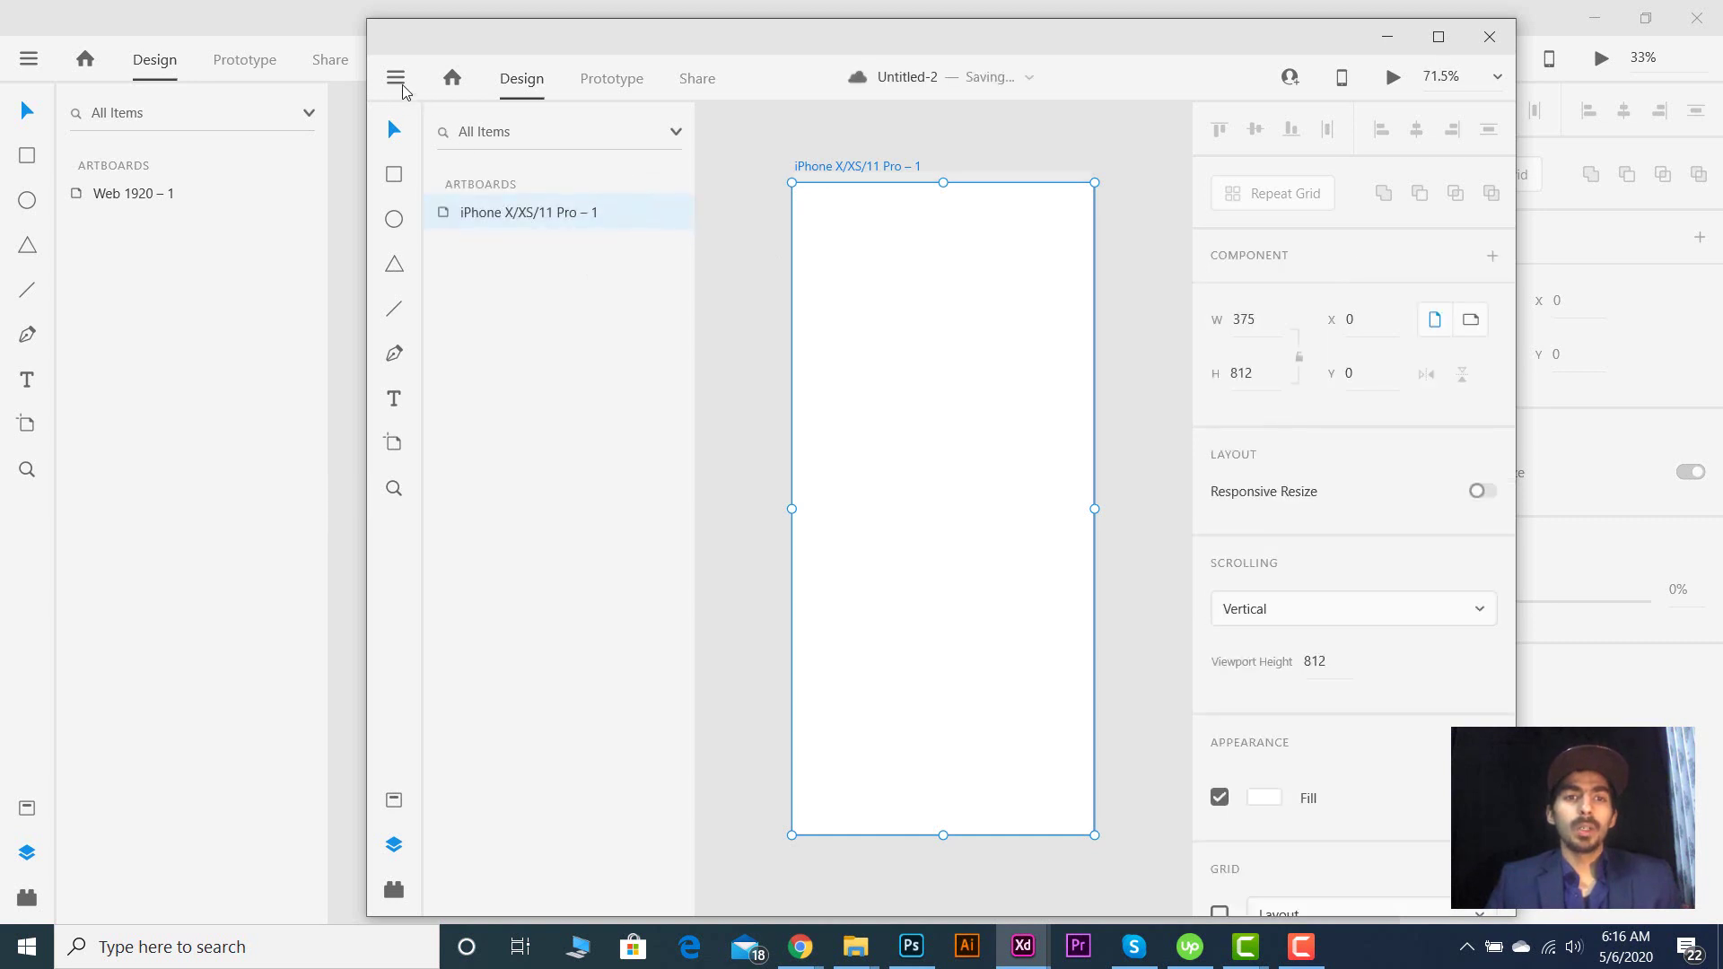
- Bring up the new-document start screen and review the preset sizes offered for phone, tablet and web artboards
click(402, 85)
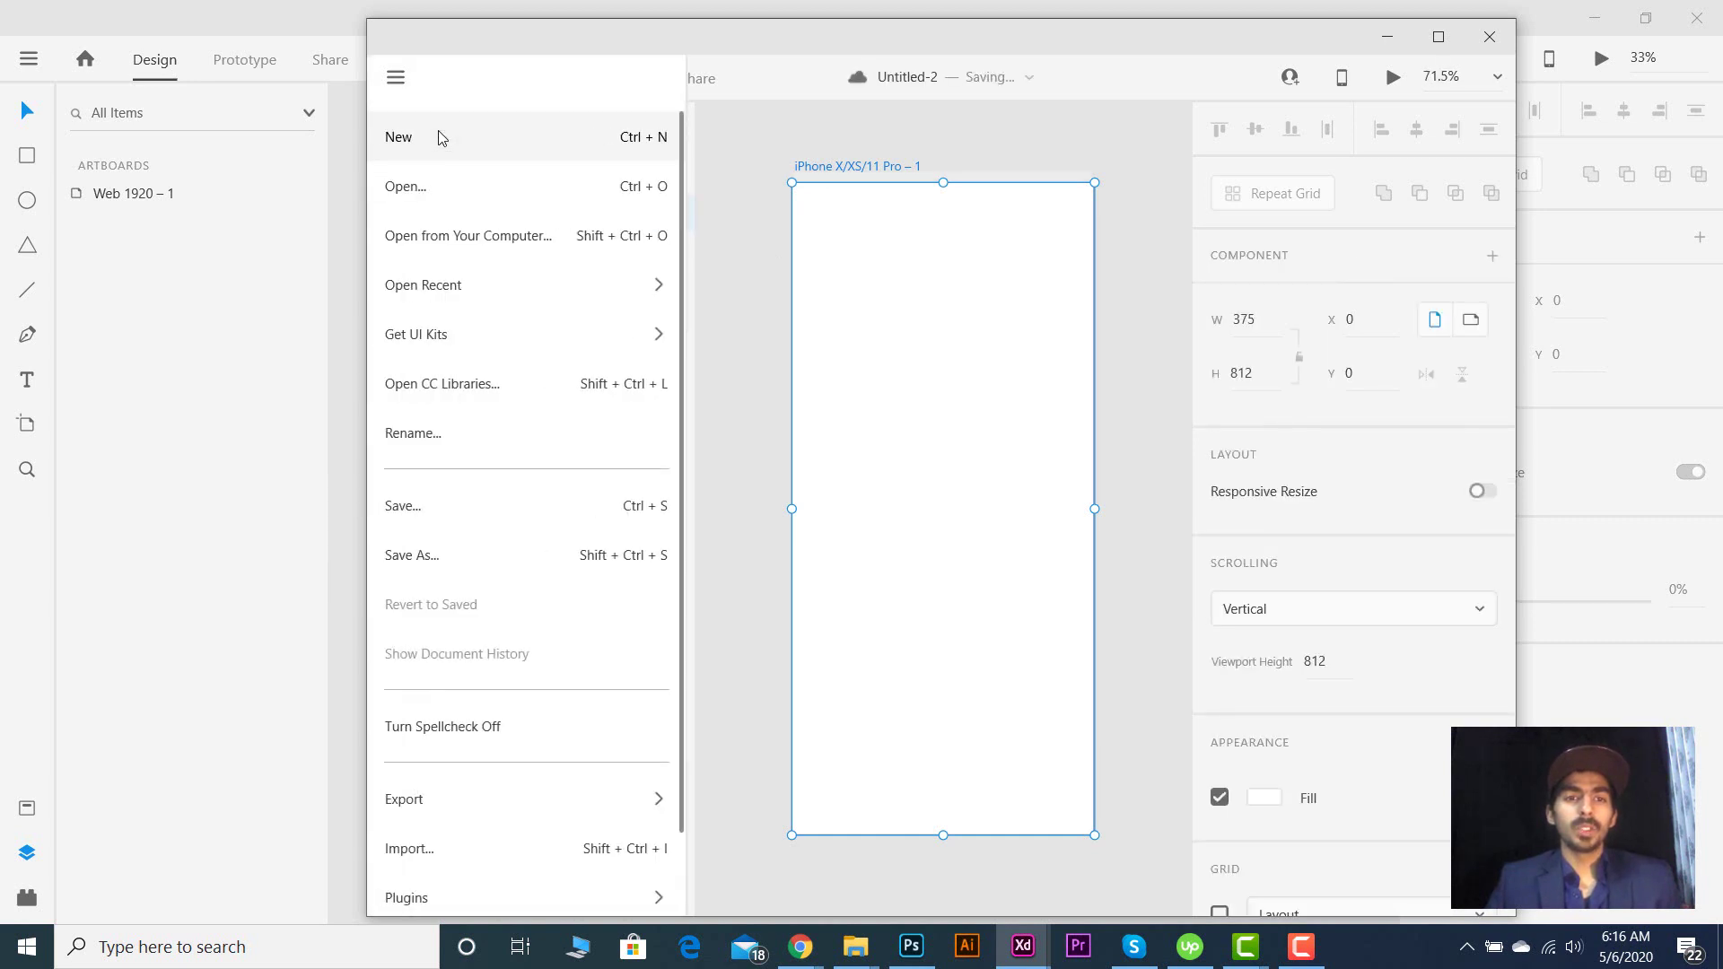
click(530, 154)
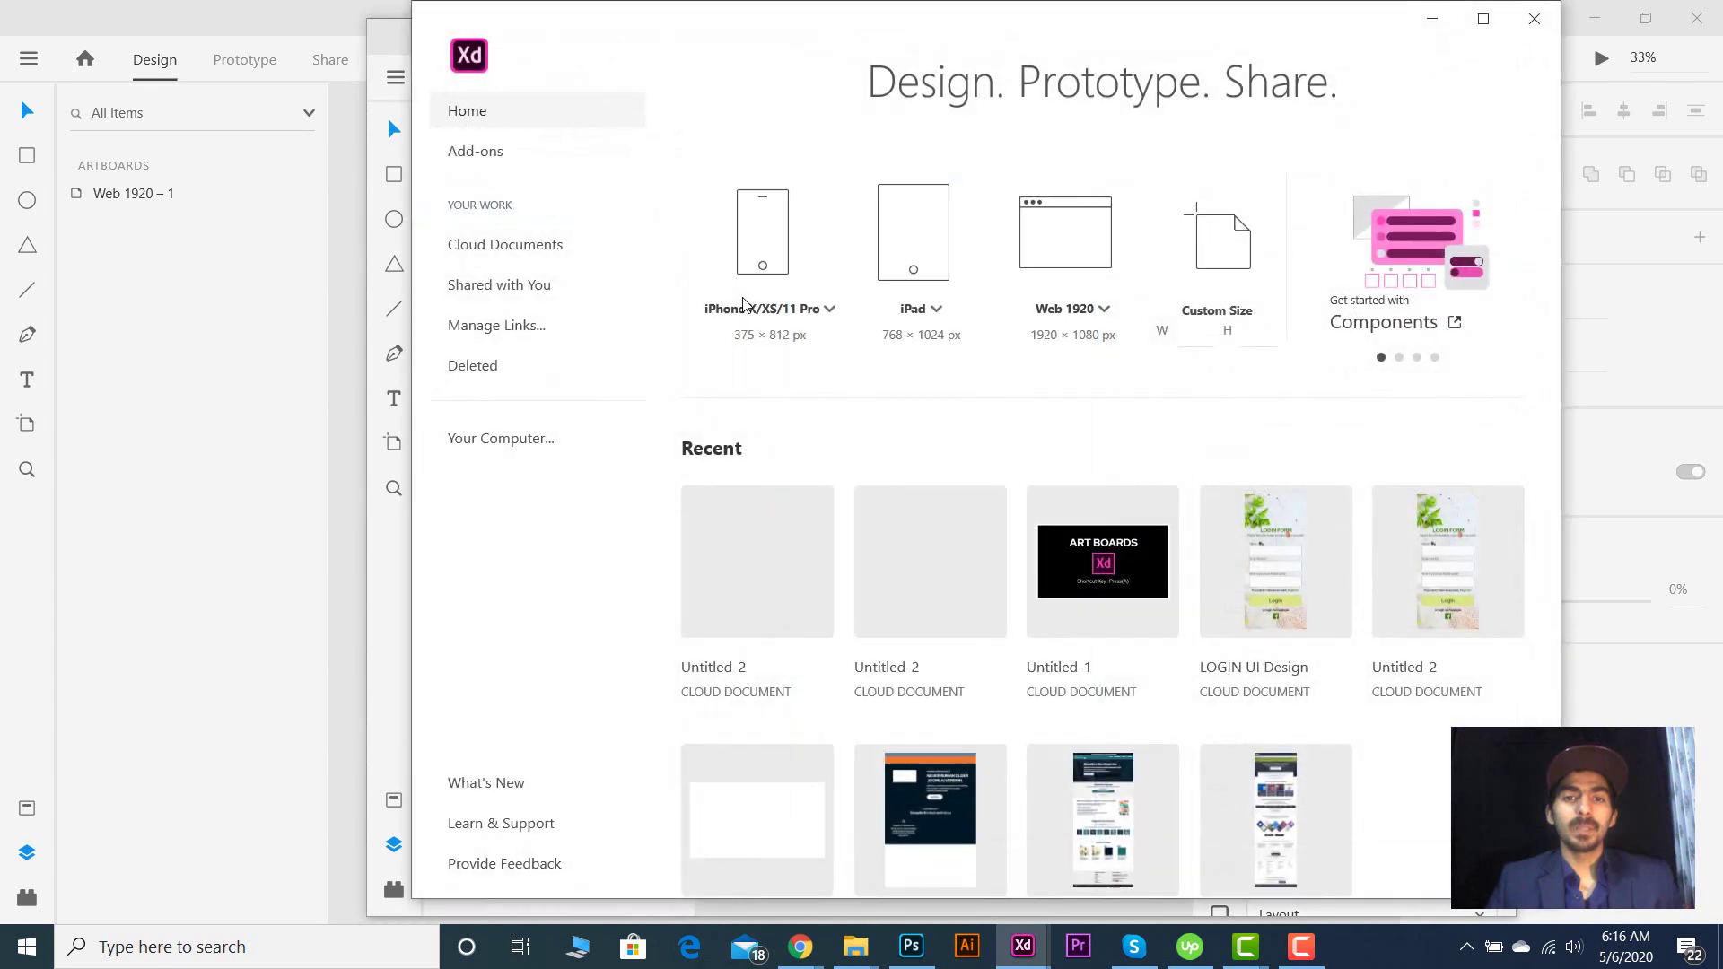
click(830, 312)
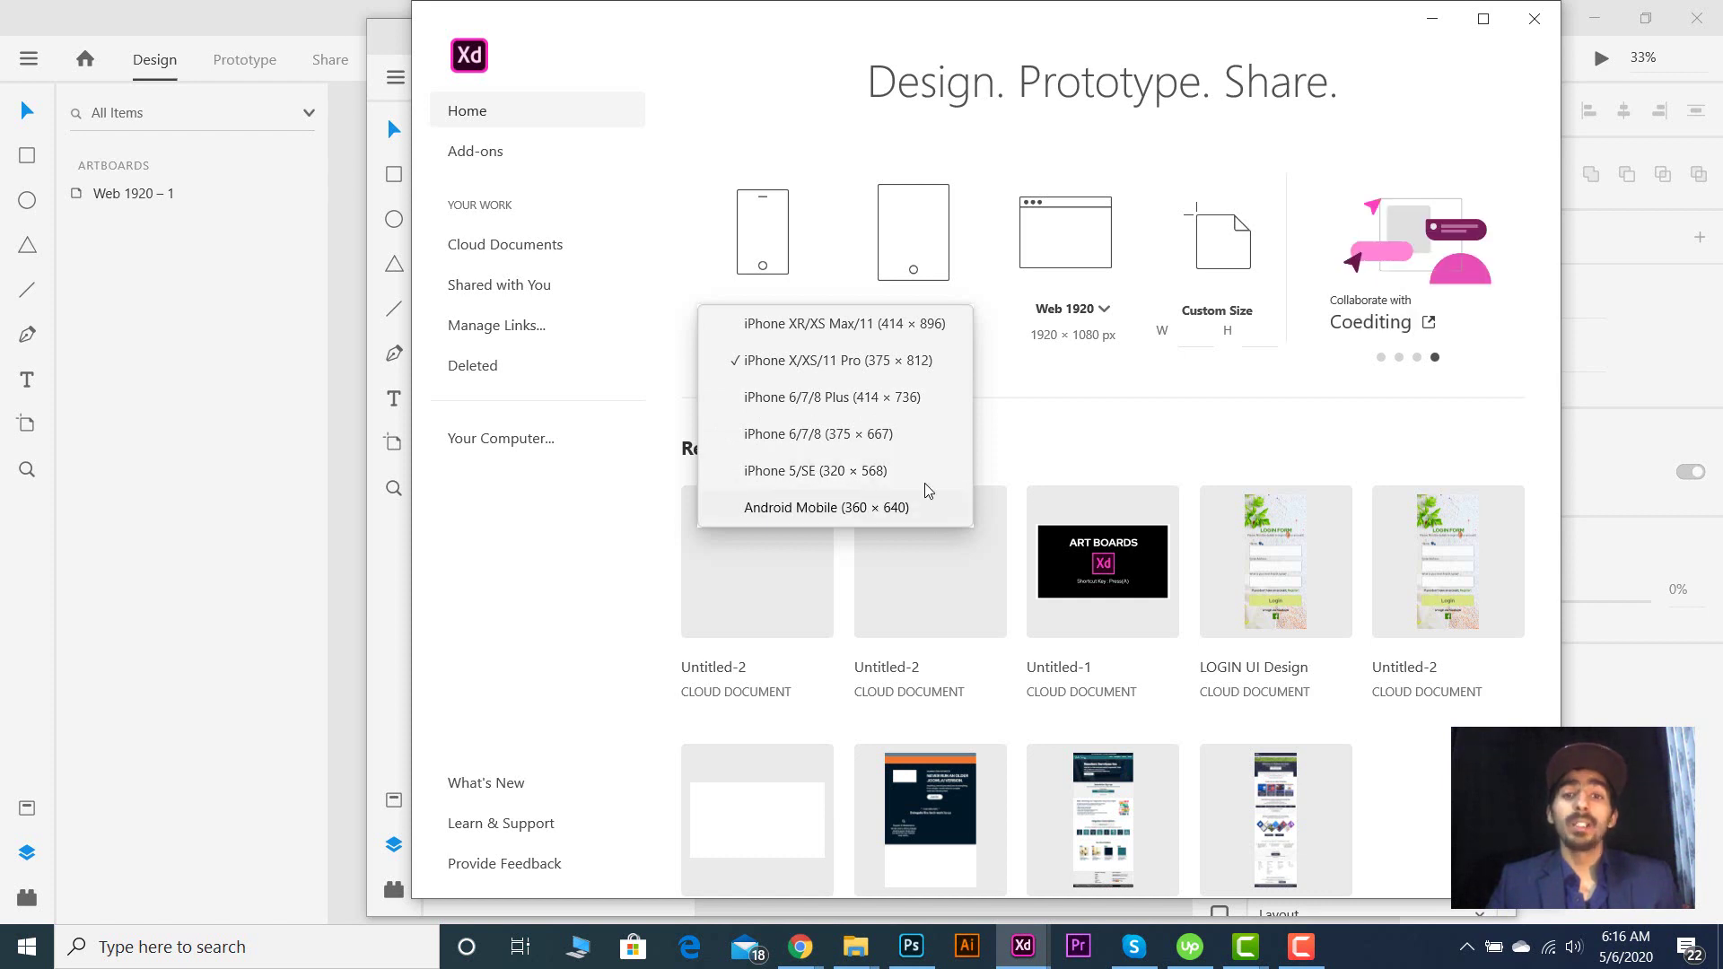
click(1009, 438)
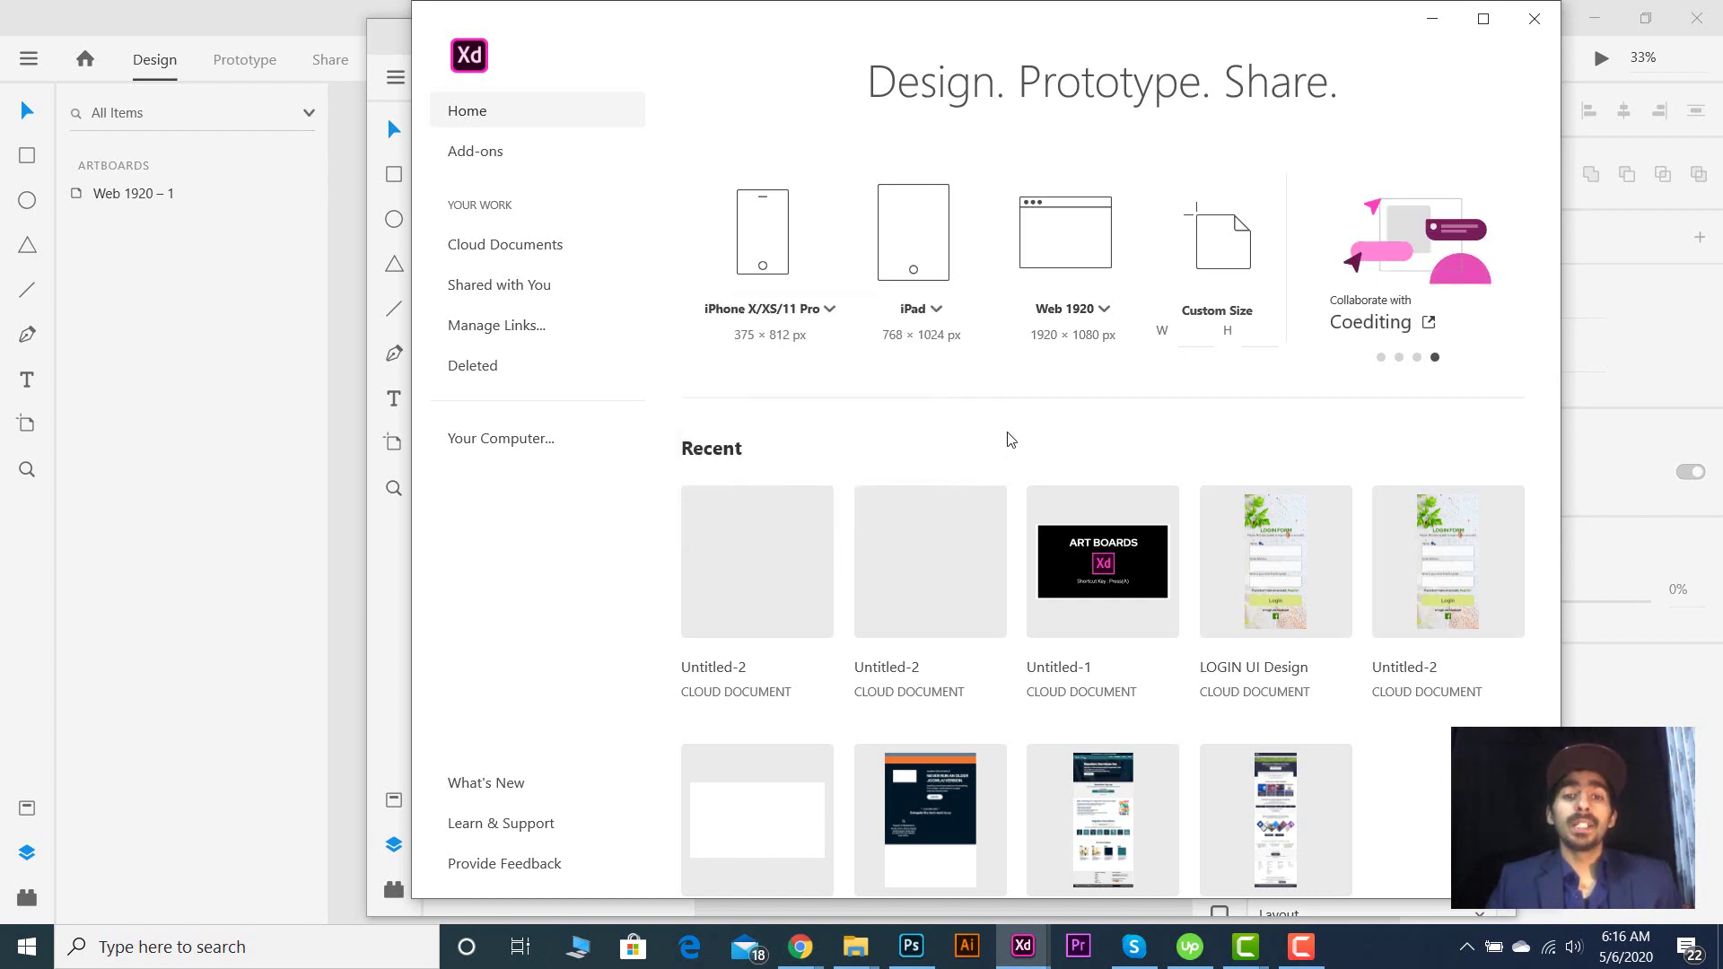
click(935, 316)
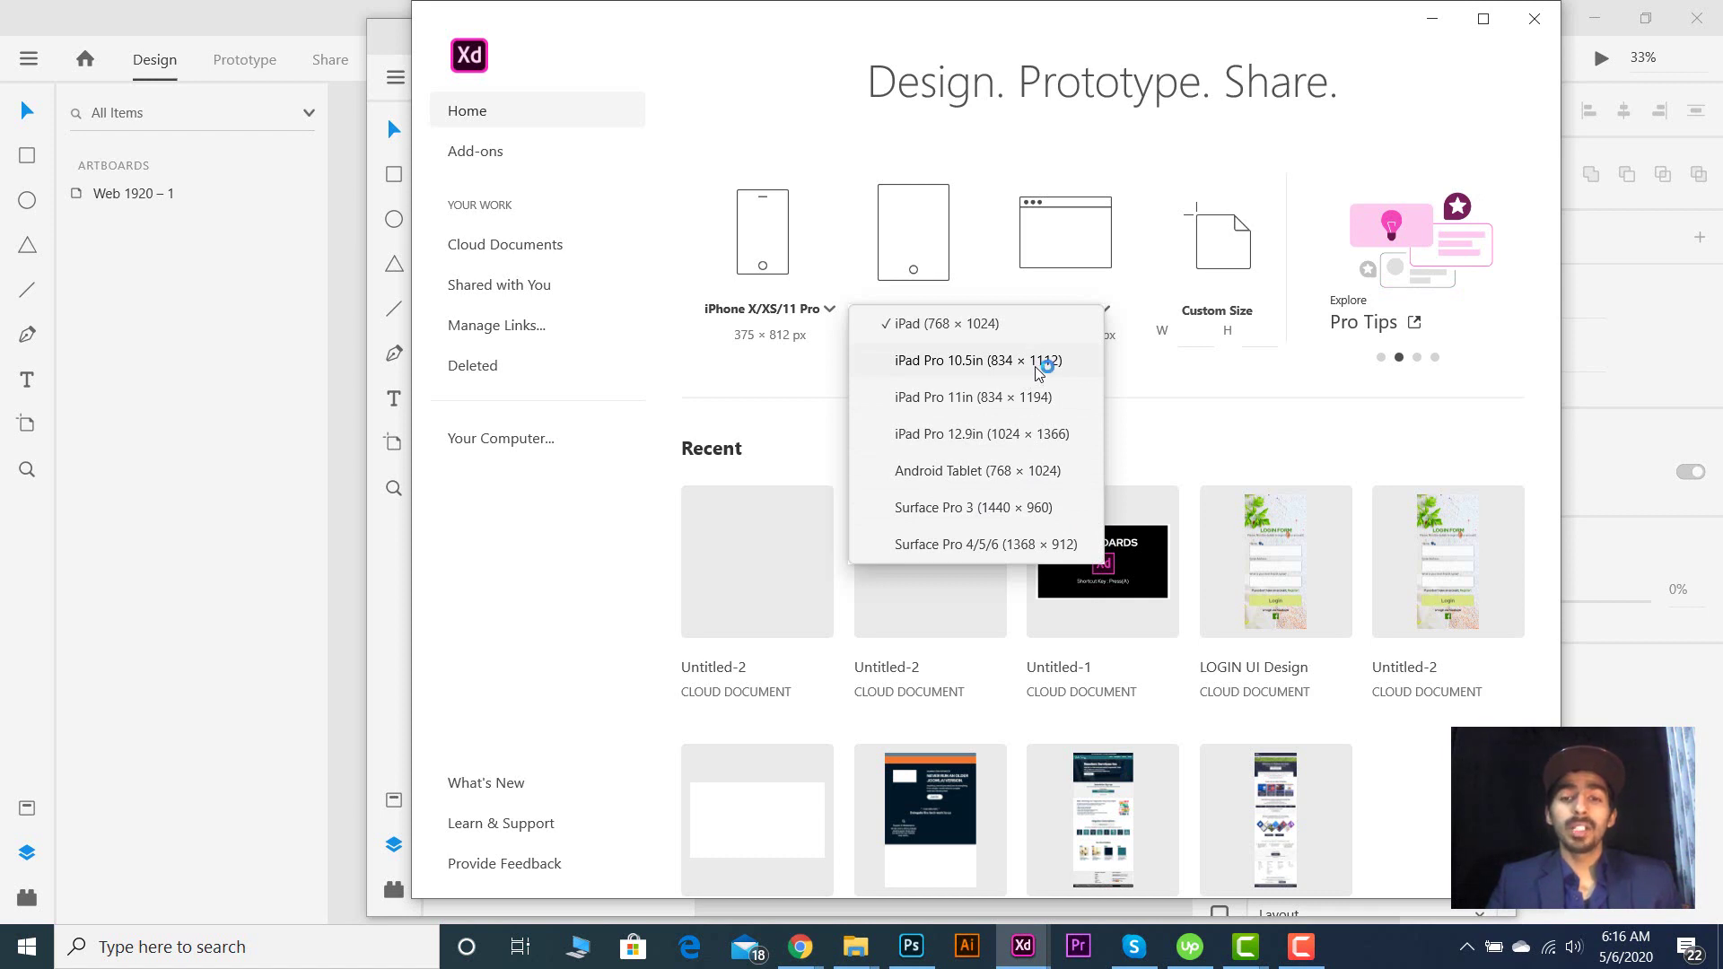
click(1142, 382)
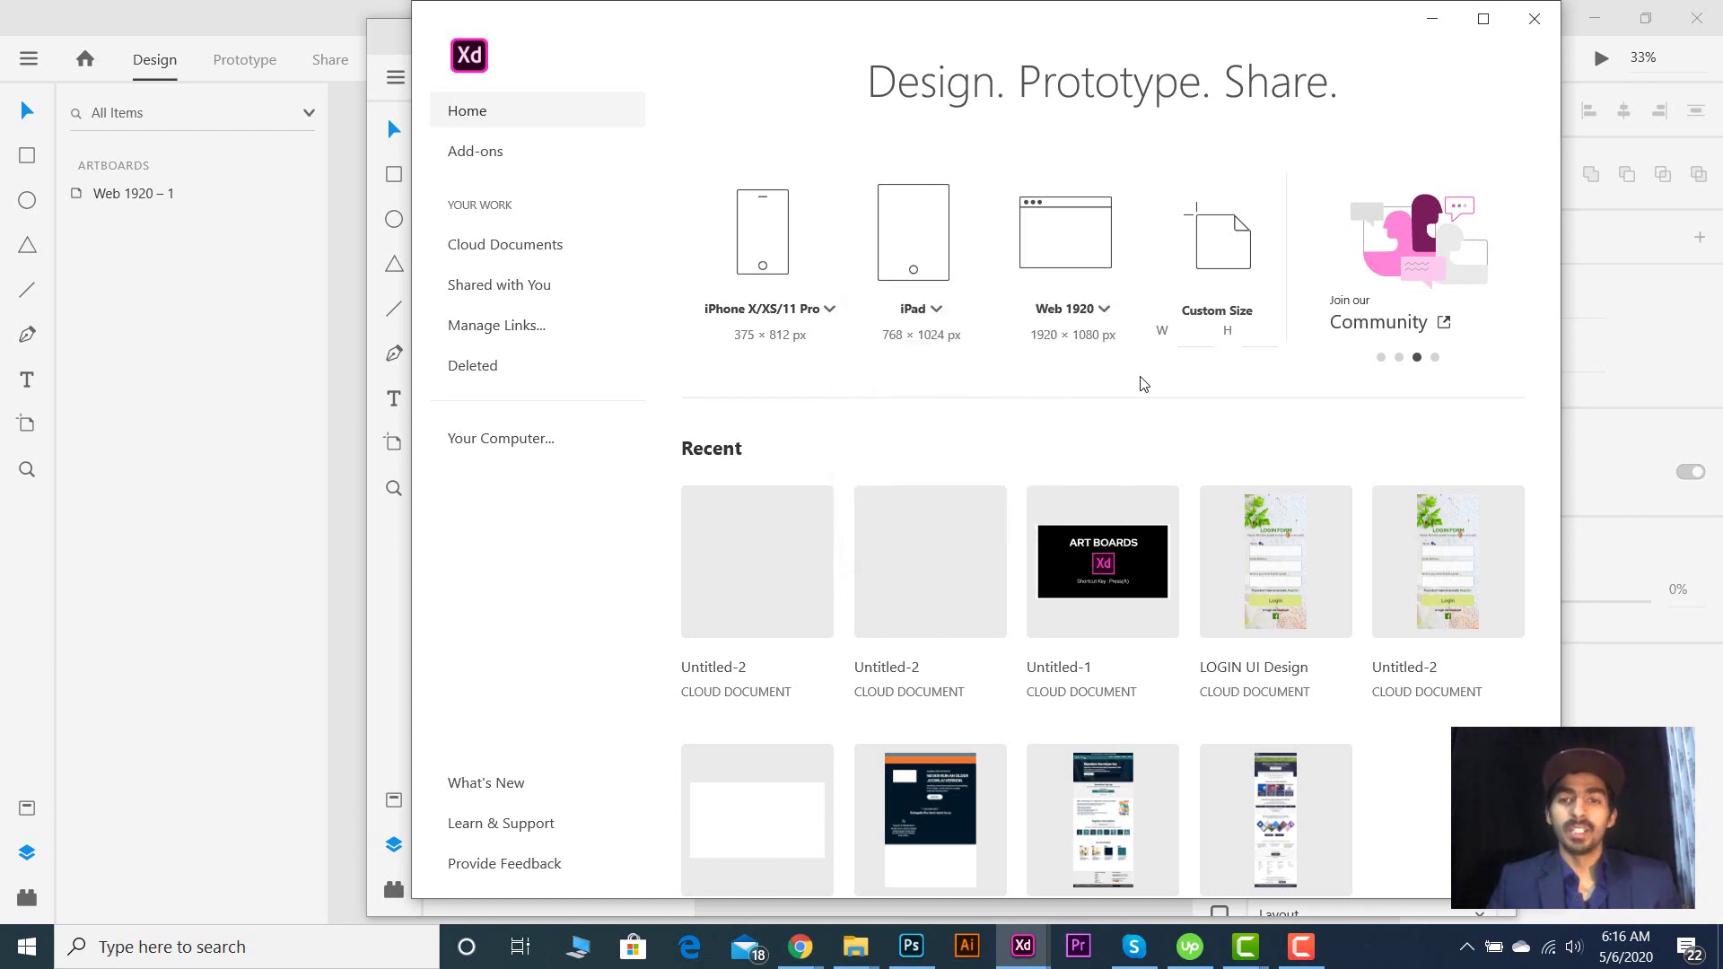
click(1106, 310)
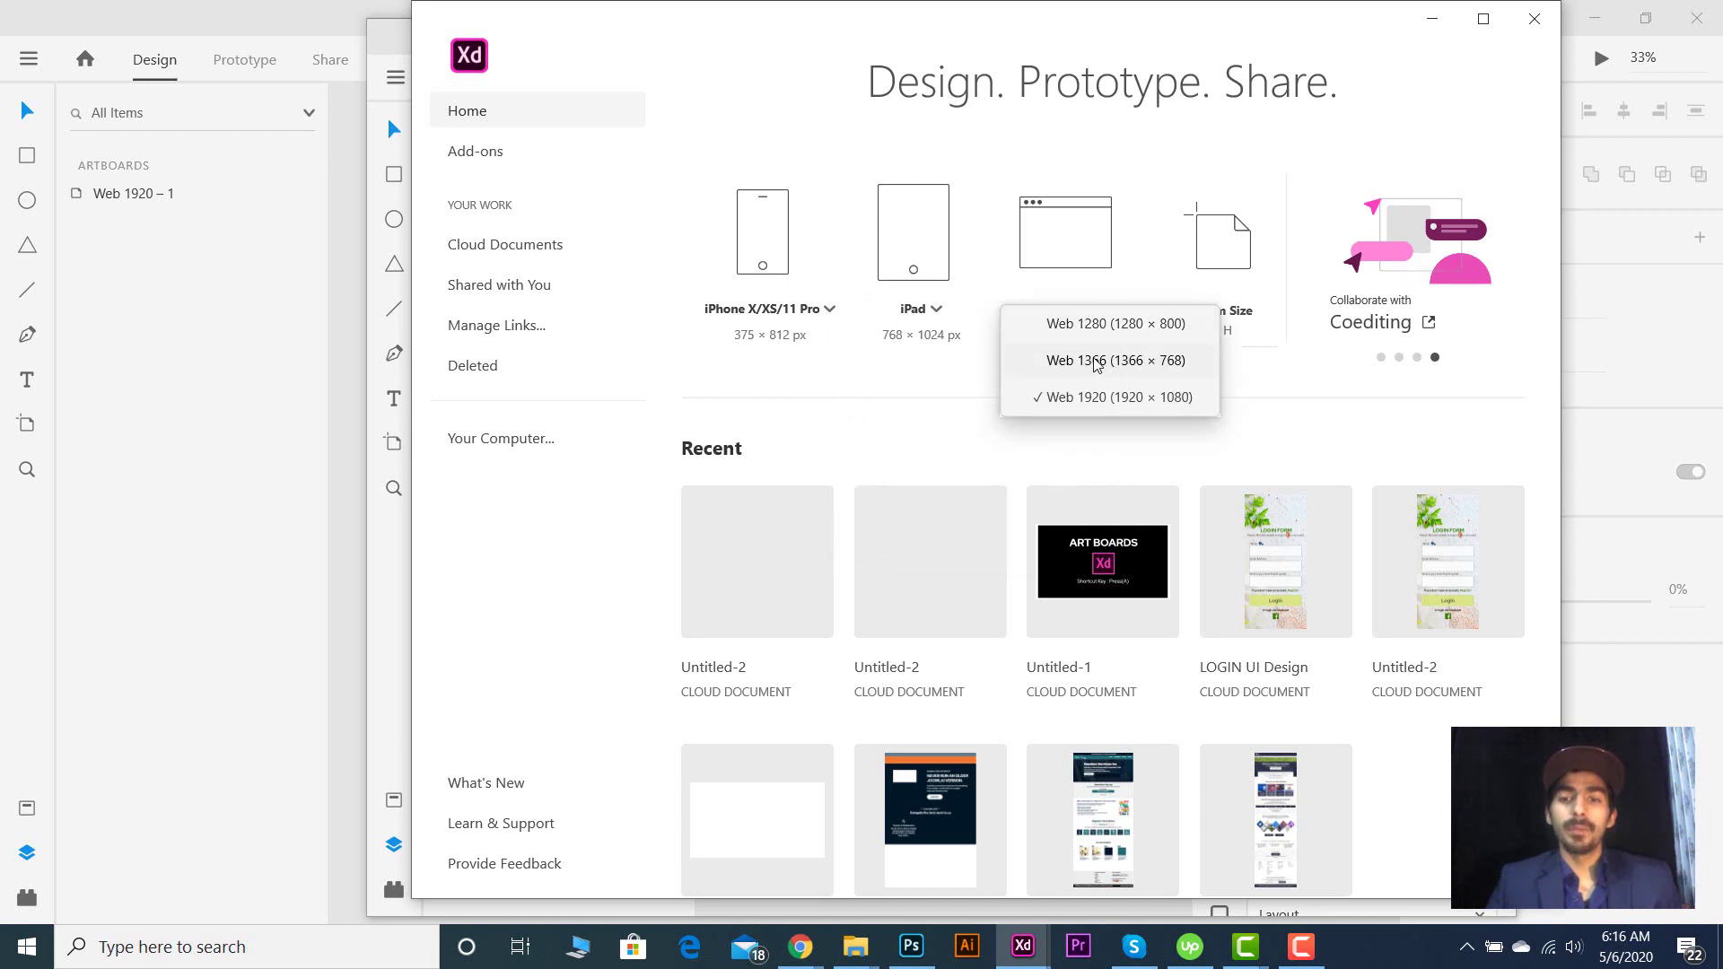
click(833, 377)
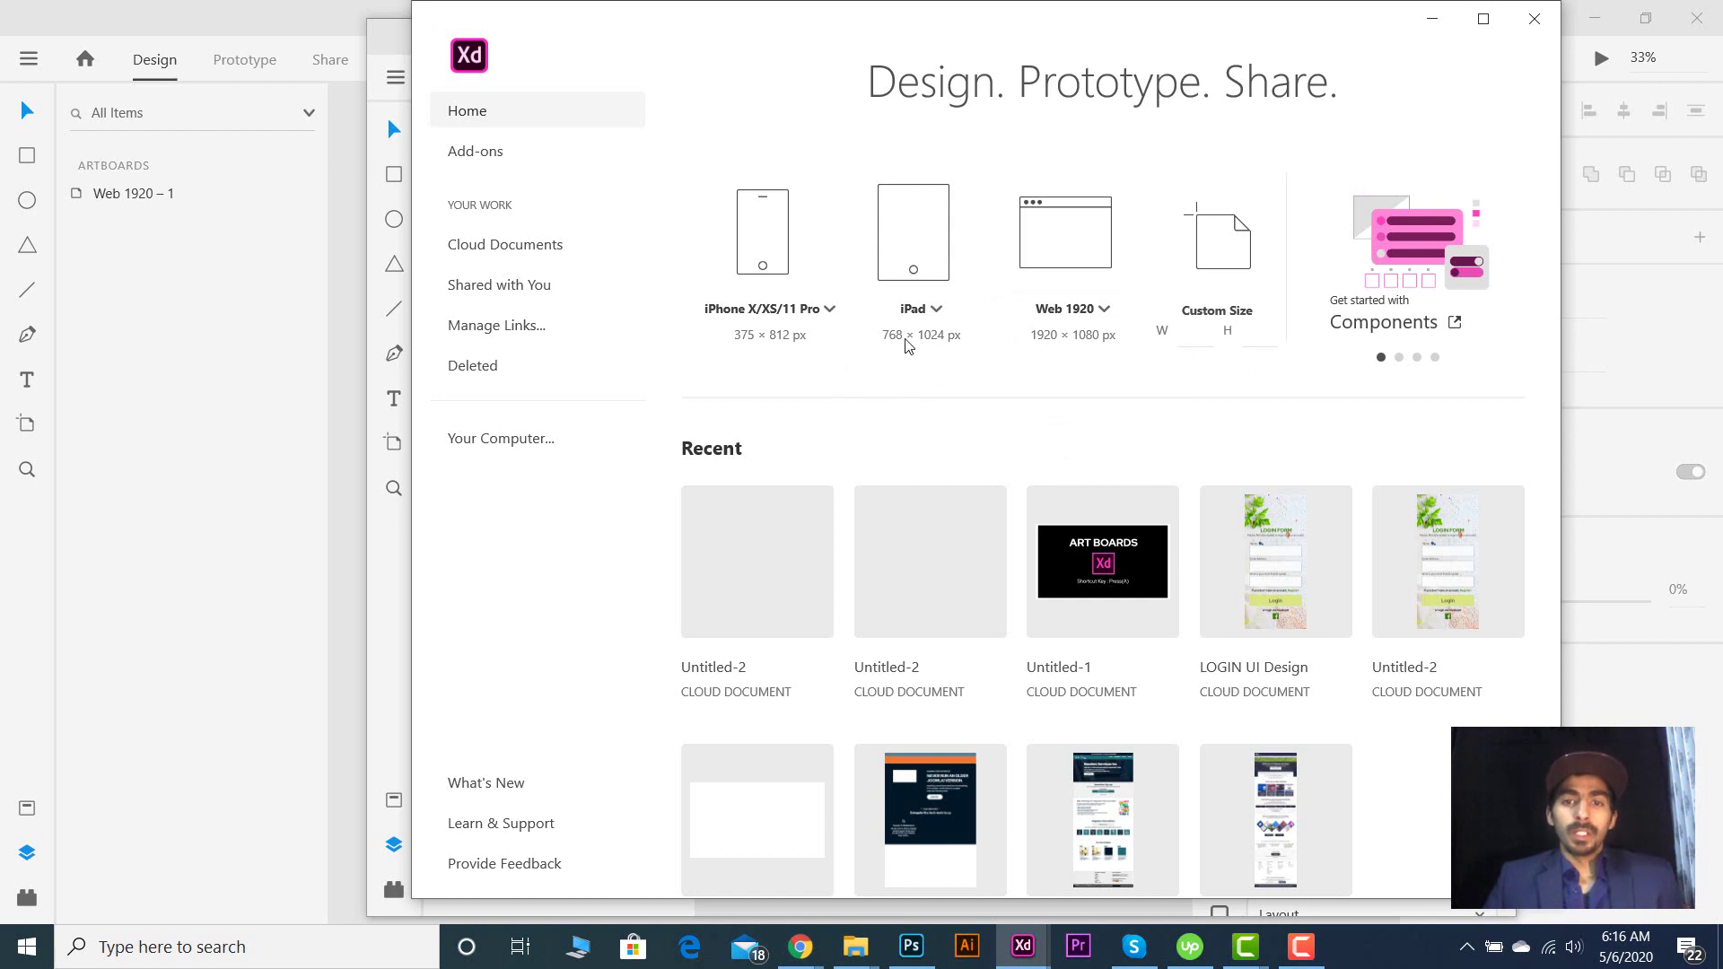
- Create a new document from the Android Mobile (360 × 640) preset and maximize its window
click(830, 314)
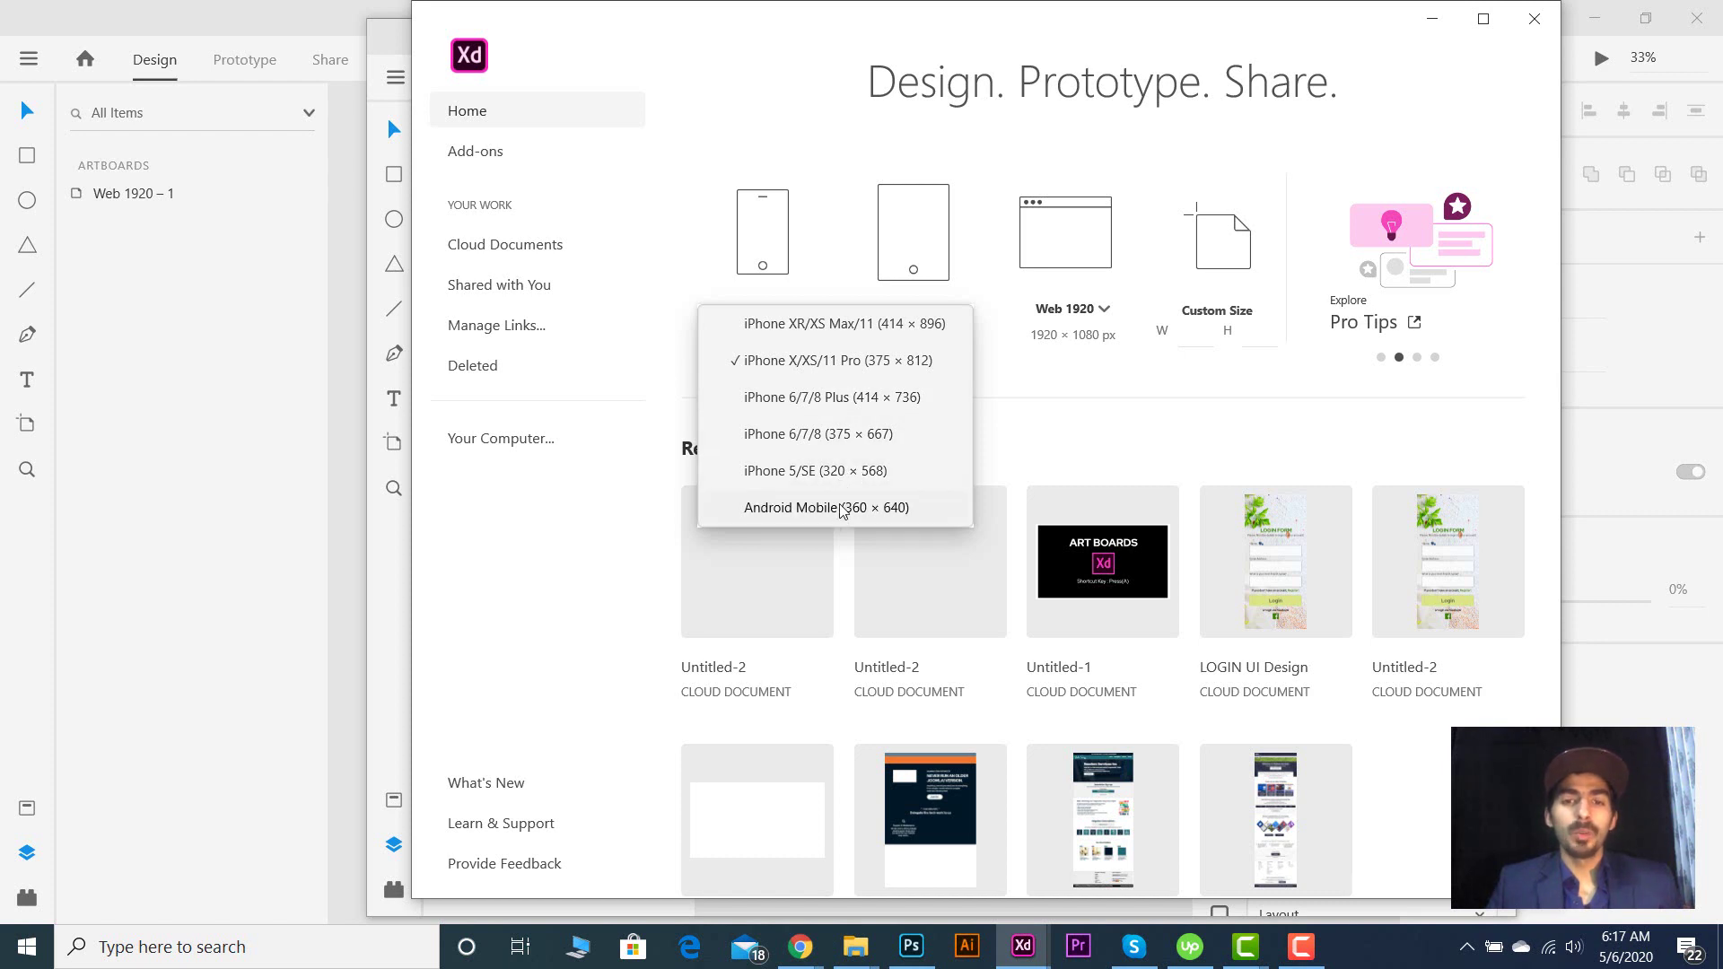
click(842, 508)
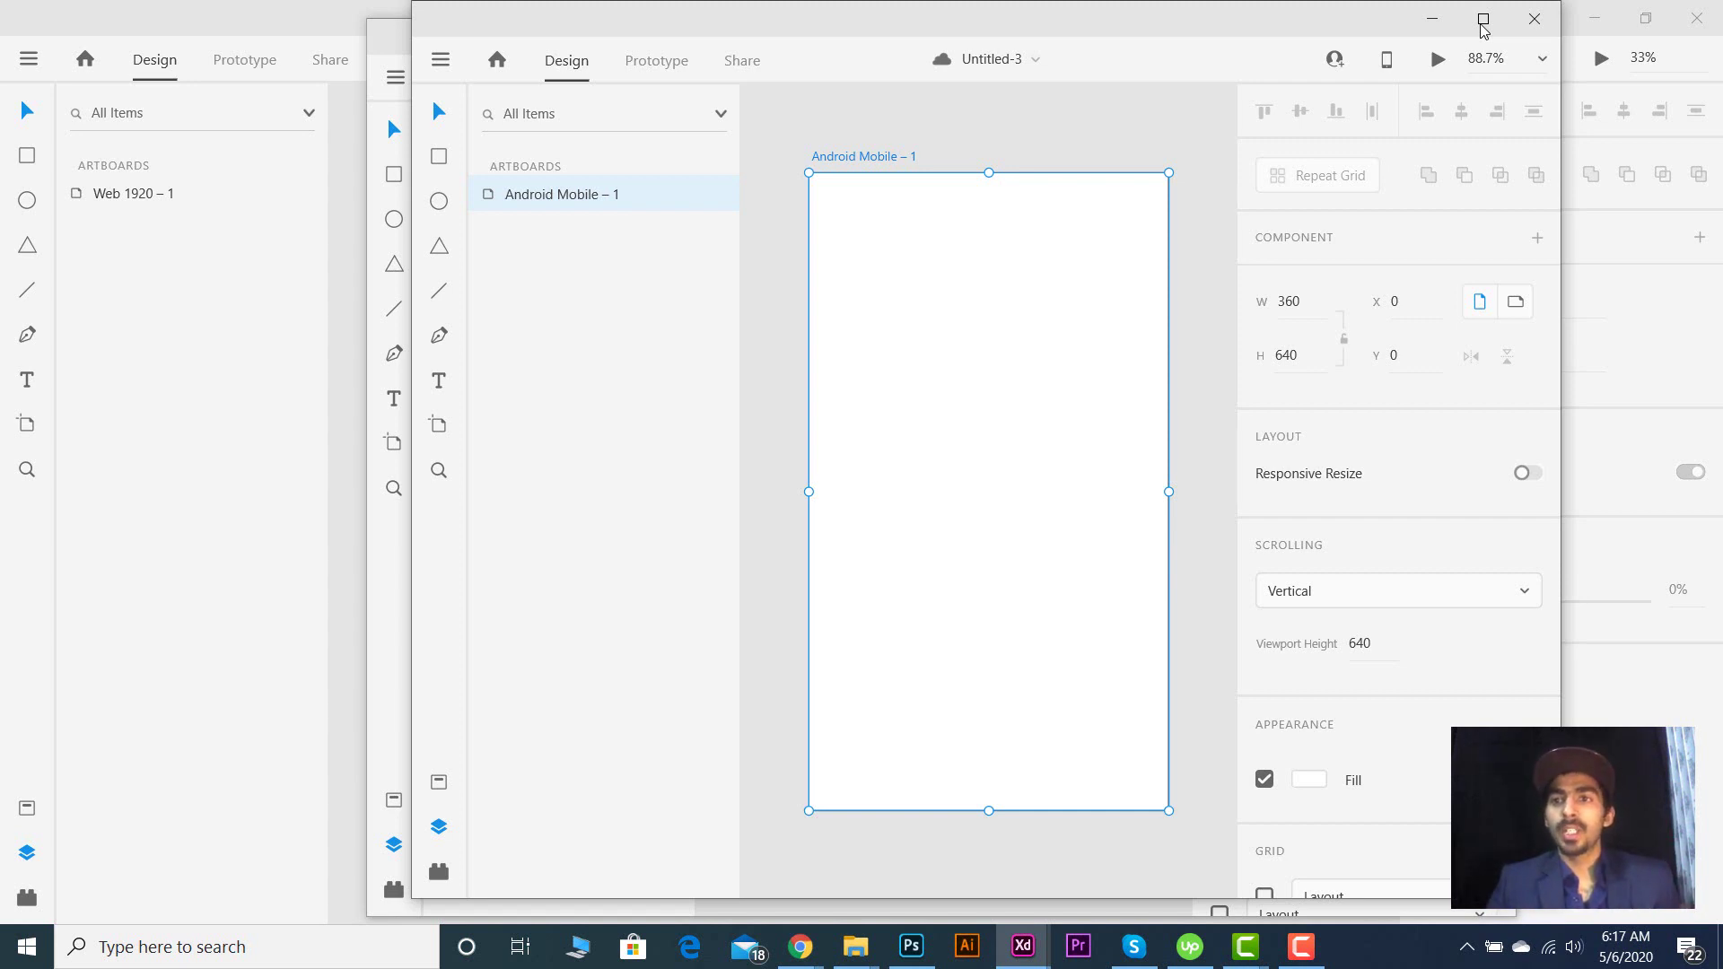
click(1482, 22)
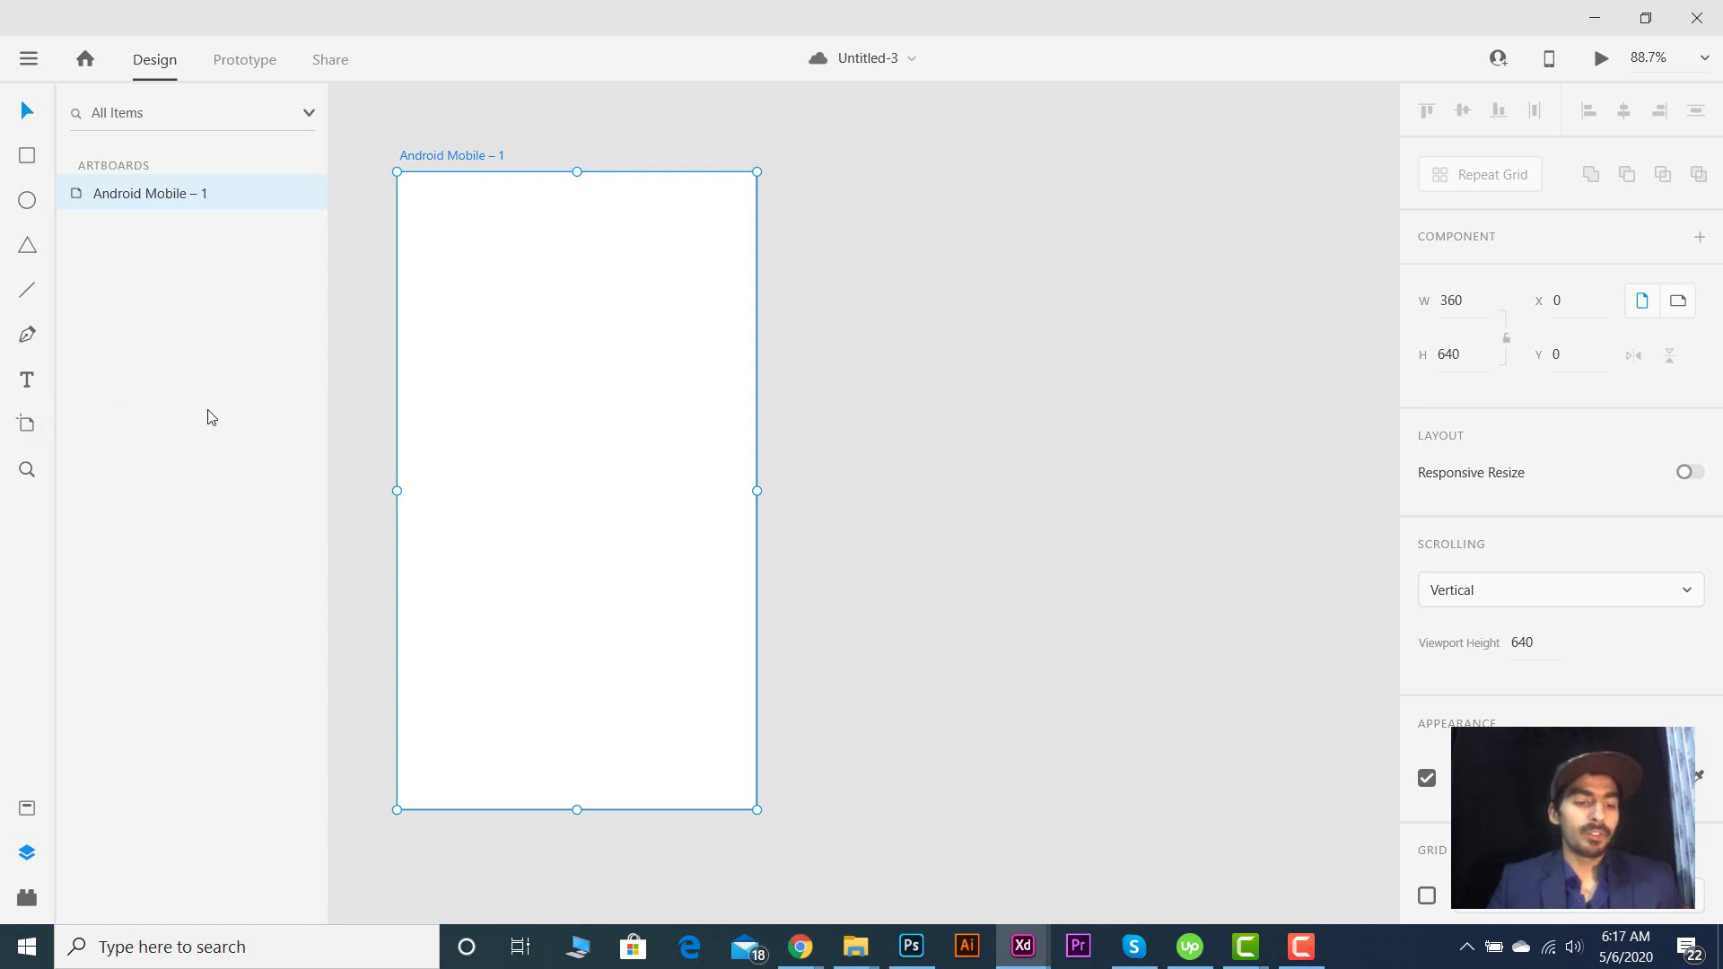
- Activate the Artboard tool and set the Android Mobile artboard's fill to solid purple #9117C7
key(a)
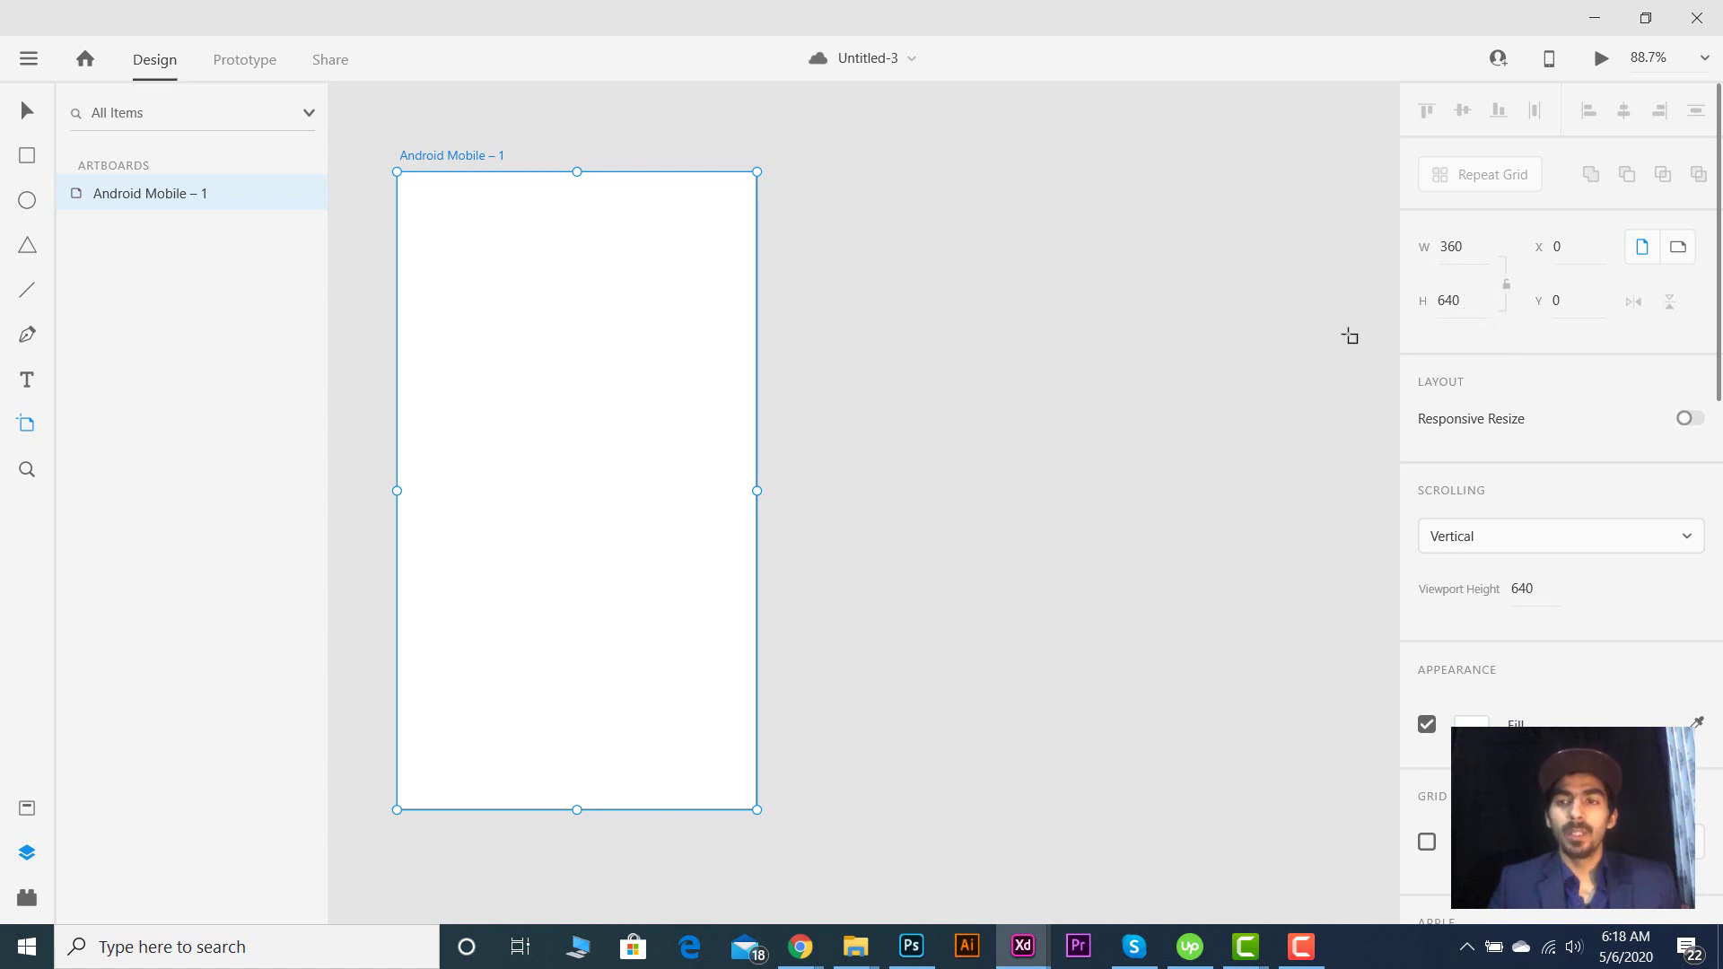
scroll(1476, 341, down, 3)
scroll(1293, 500, down, 1)
scroll(1054, 538, up, 1)
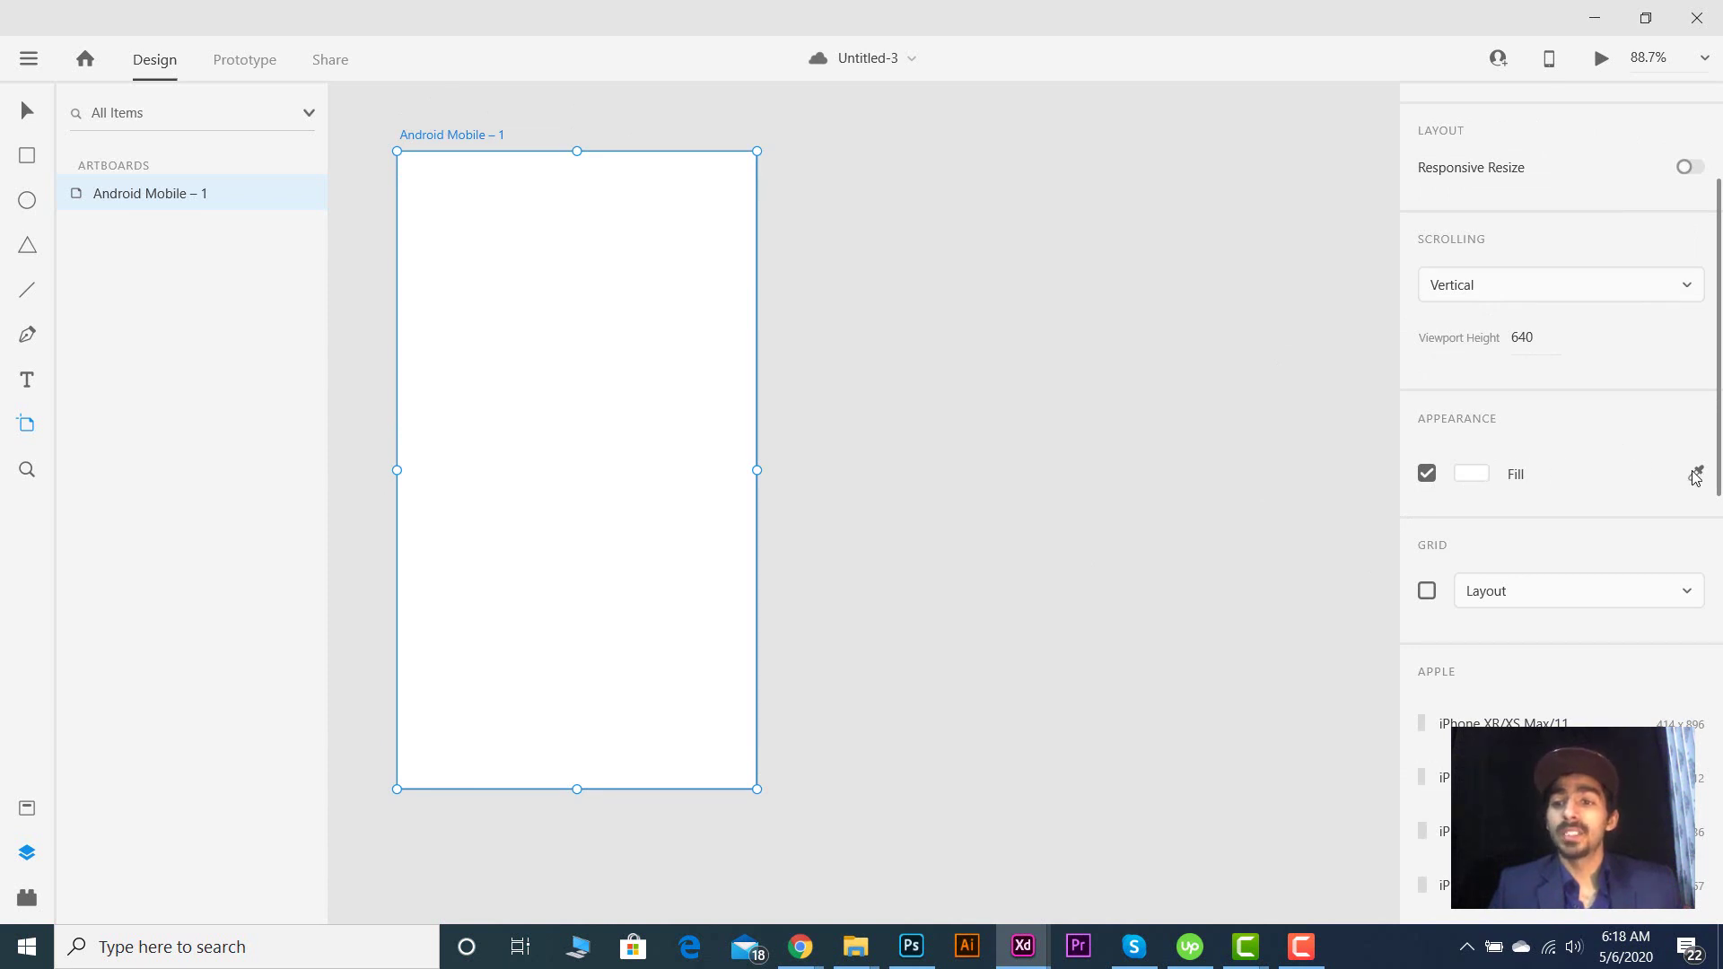
click(1476, 475)
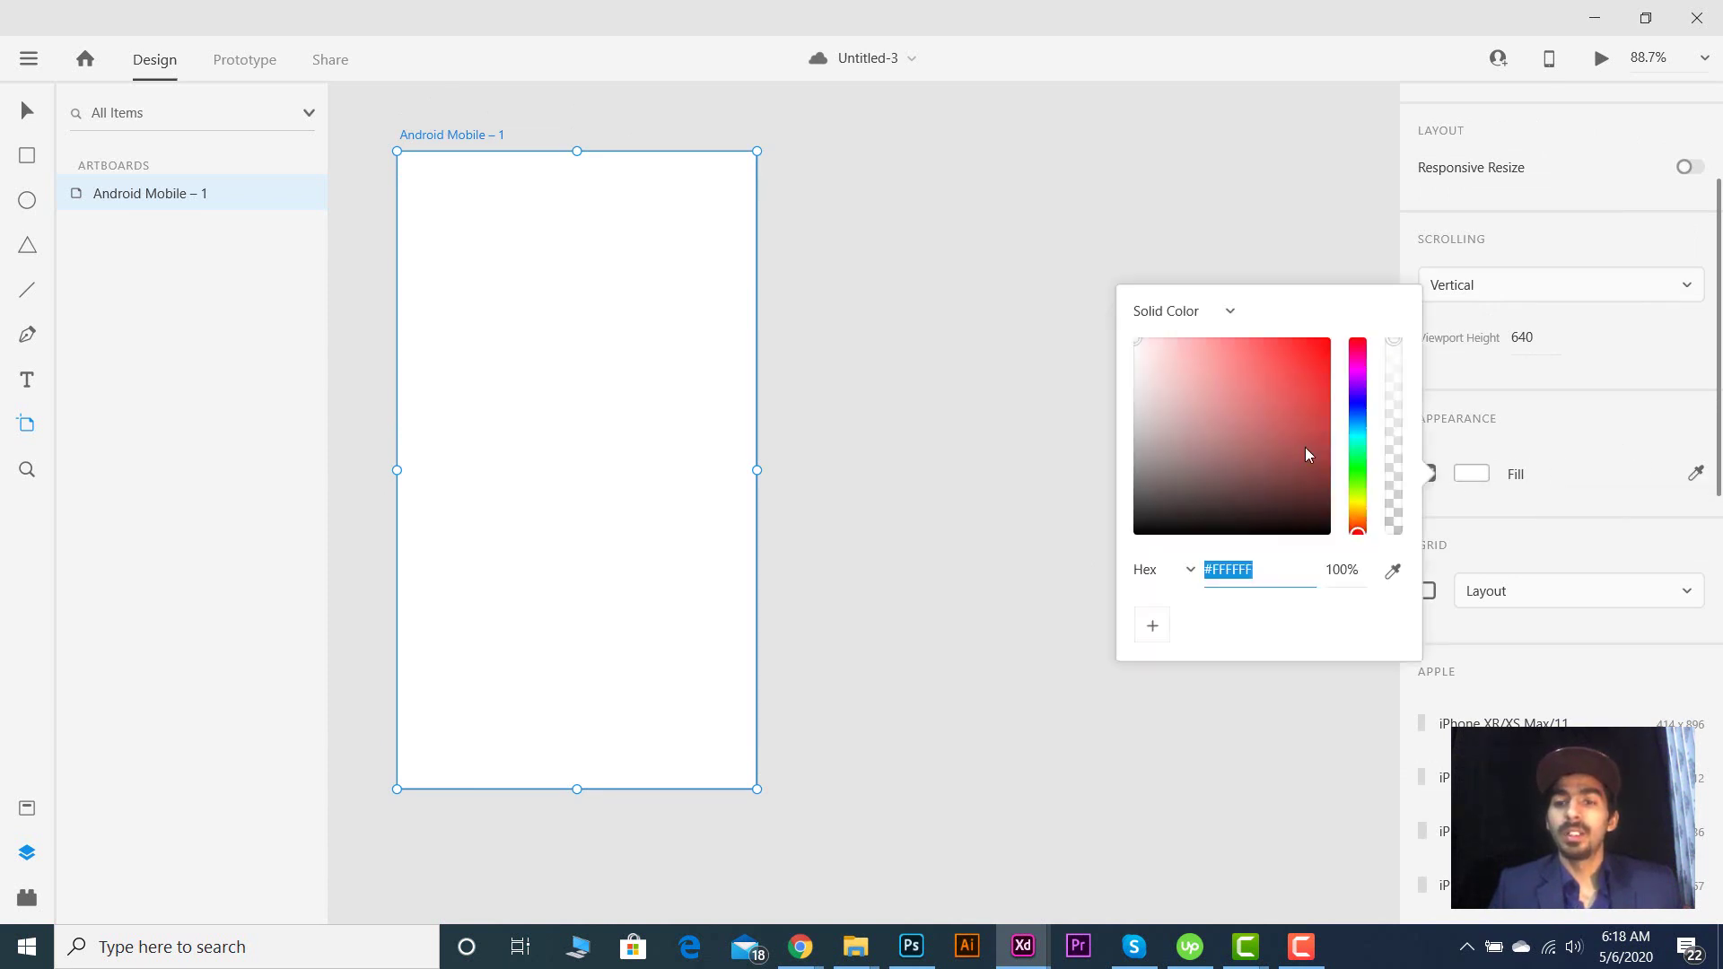
mouse_move(1316, 416)
mouse_down()
mouse_move(1317, 372)
mouse_move(1203, 336)
mouse_move(1256, 448)
mouse_move(1224, 400)
mouse_move(1220, 498)
mouse_move(1167, 488)
mouse_move(1180, 451)
mouse_move(1292, 365)
mouse_move(1309, 381)
mouse_up()
click(1357, 381)
click(1312, 381)
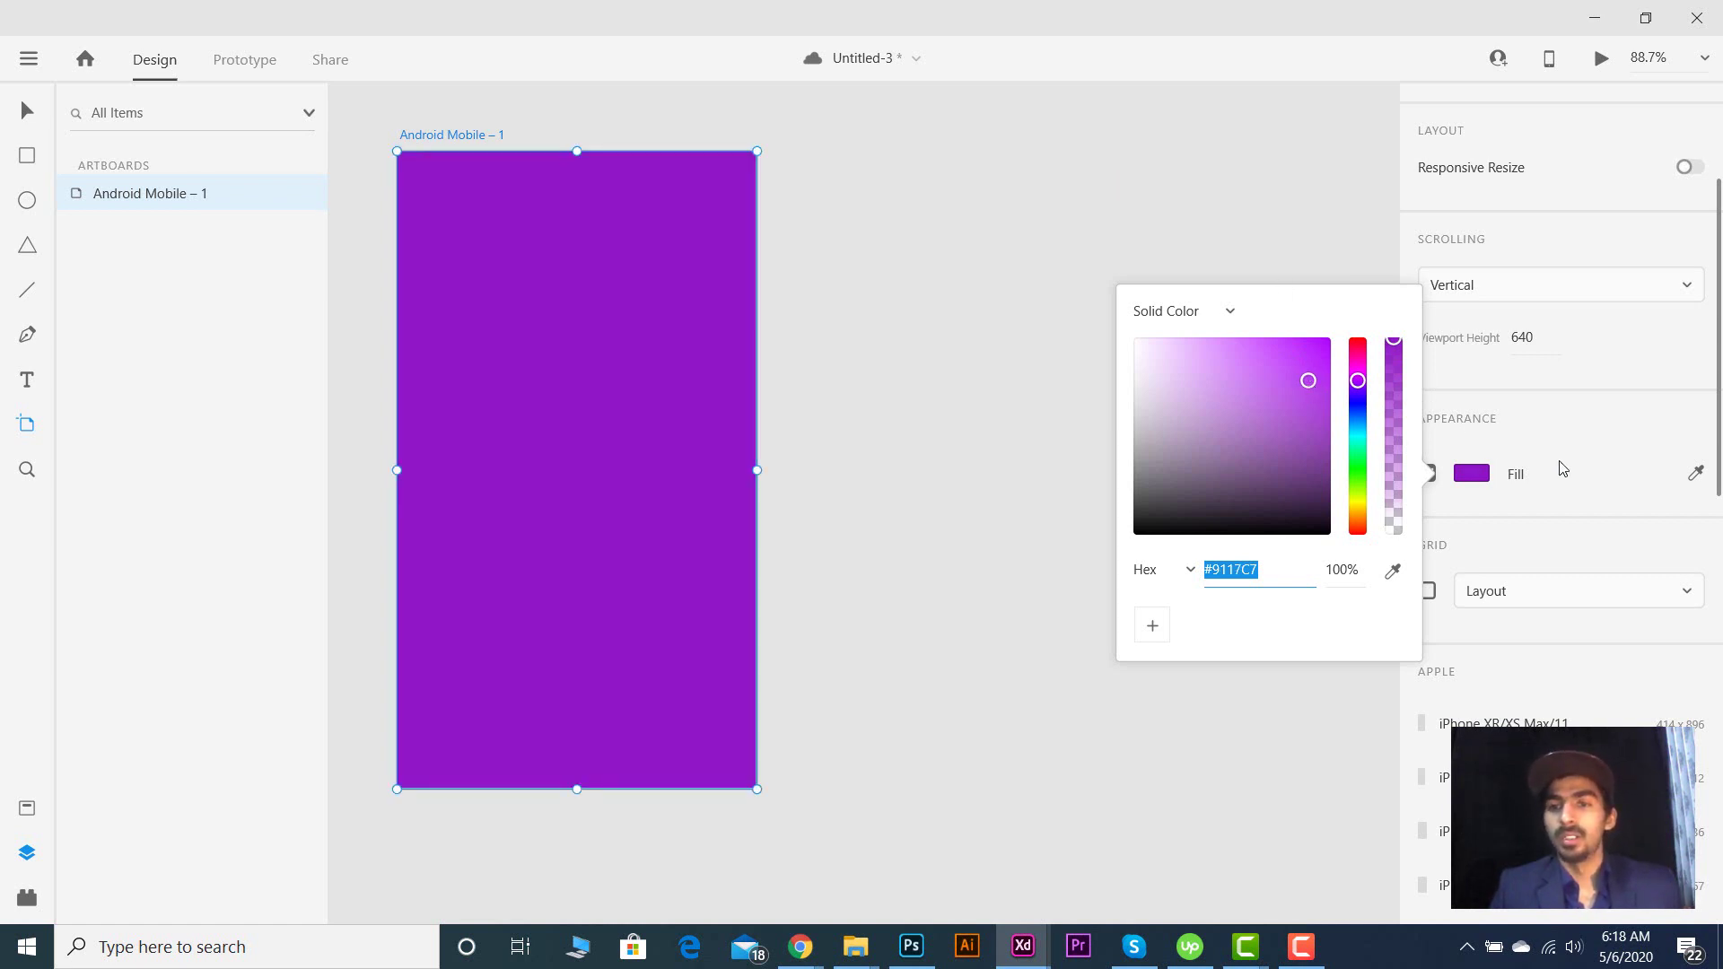
- Try a Square grid on the purple Android Mobile artboard and turn the grid off again
scroll(1561, 460, up, 1)
scroll(1562, 459, down, 5)
click(1546, 316)
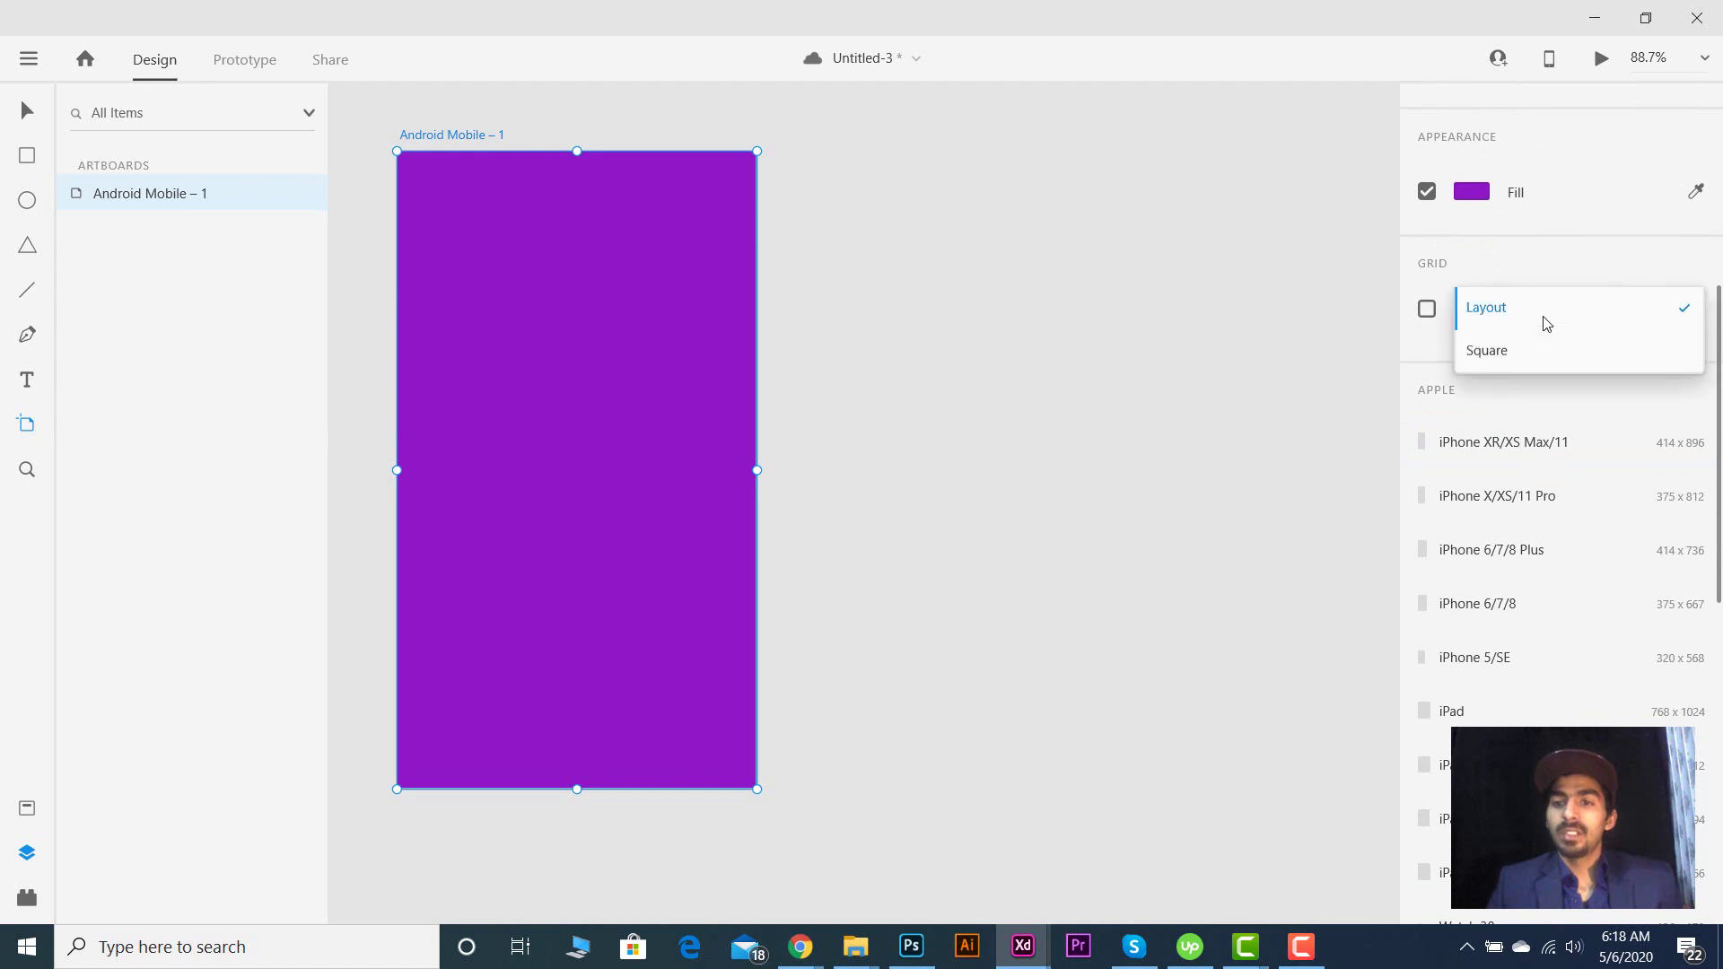
click(1548, 352)
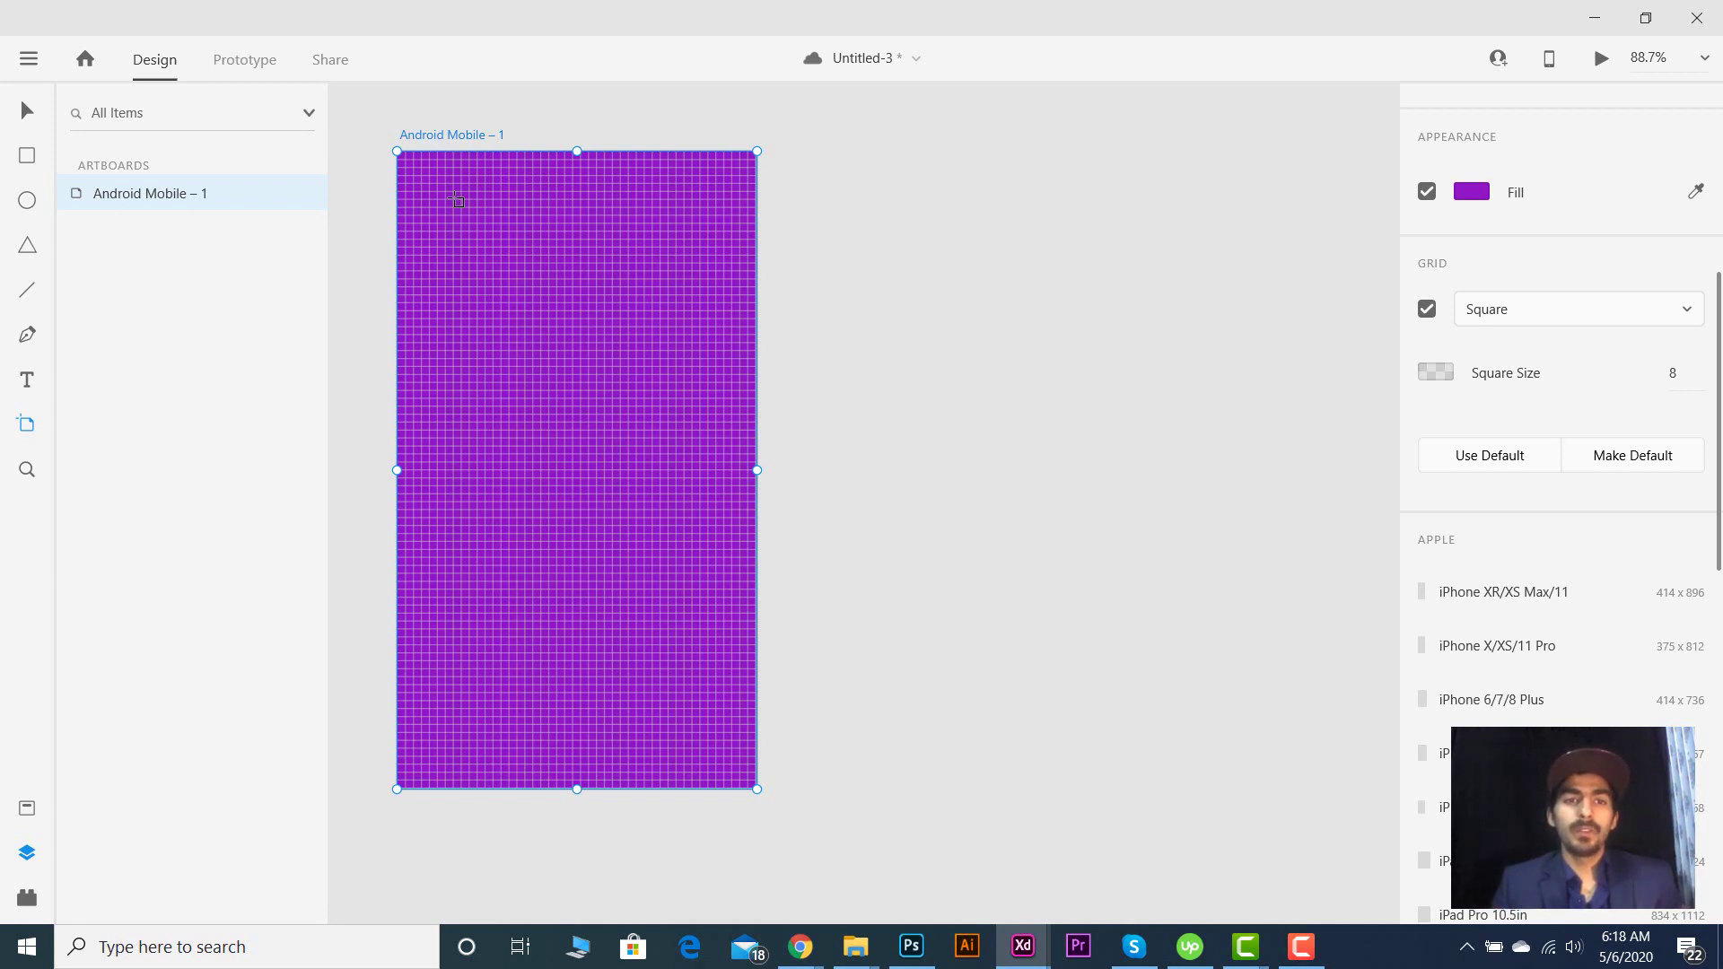
click(1428, 314)
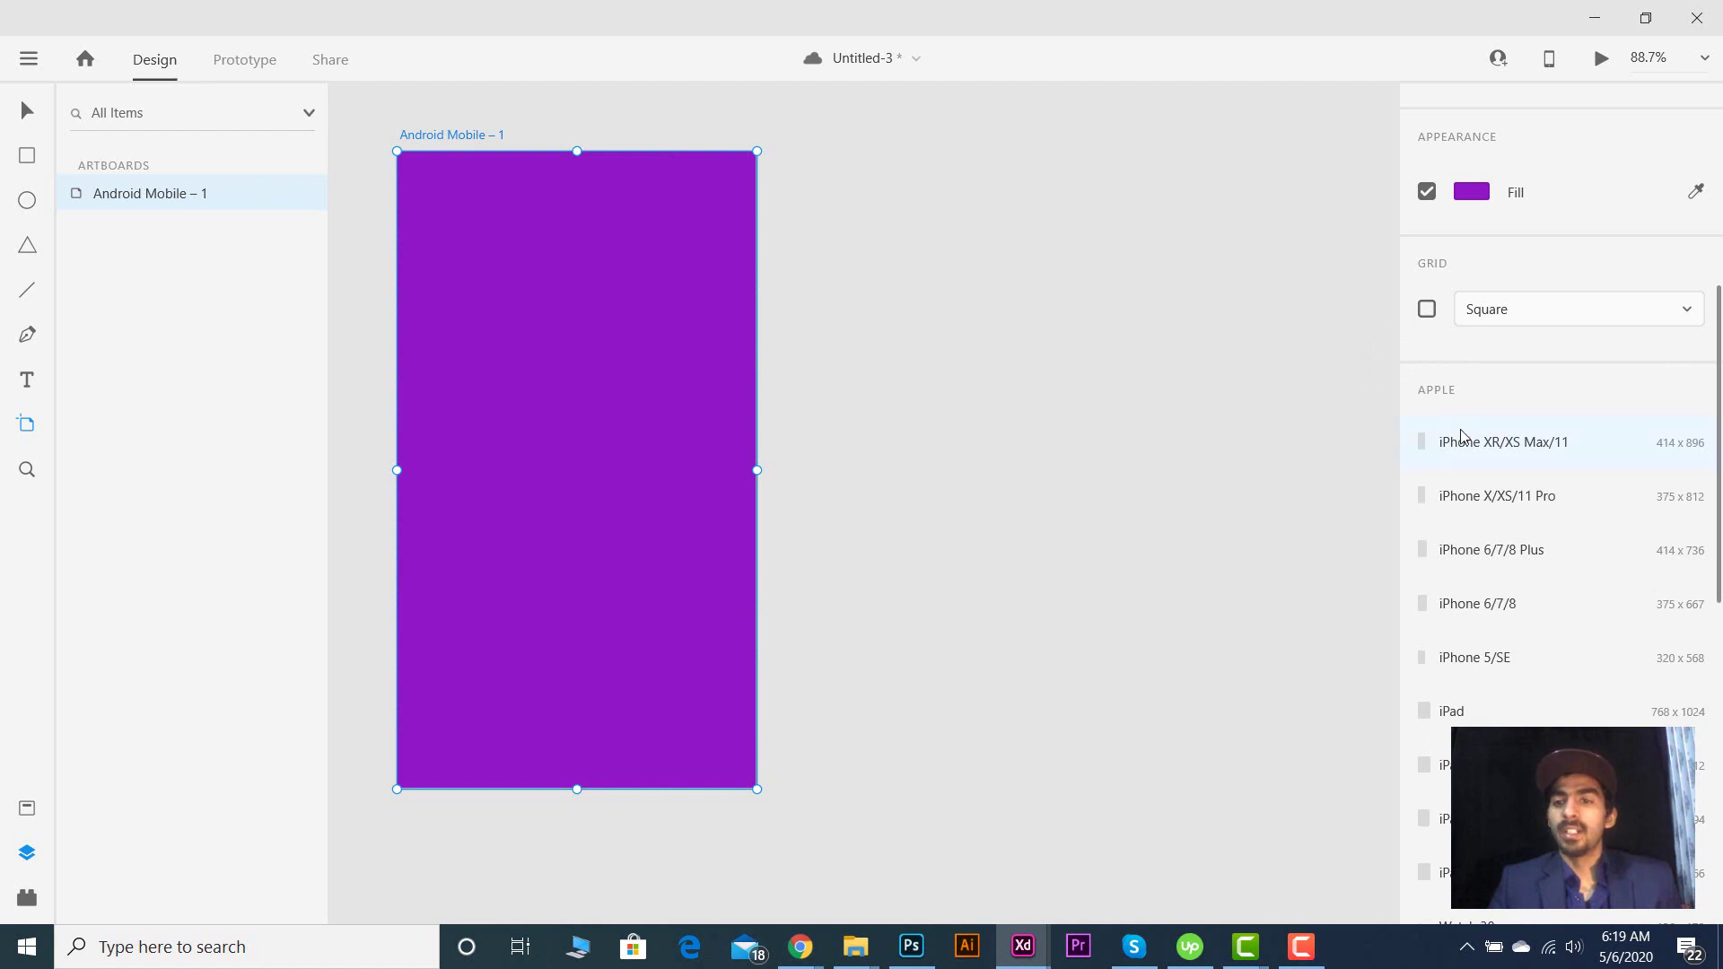
- Add an iPhone 6/7/8 Plus artboard beside the Android Mobile artboard from the Apple size presets and save the document
scroll(1459, 431, down, 2)
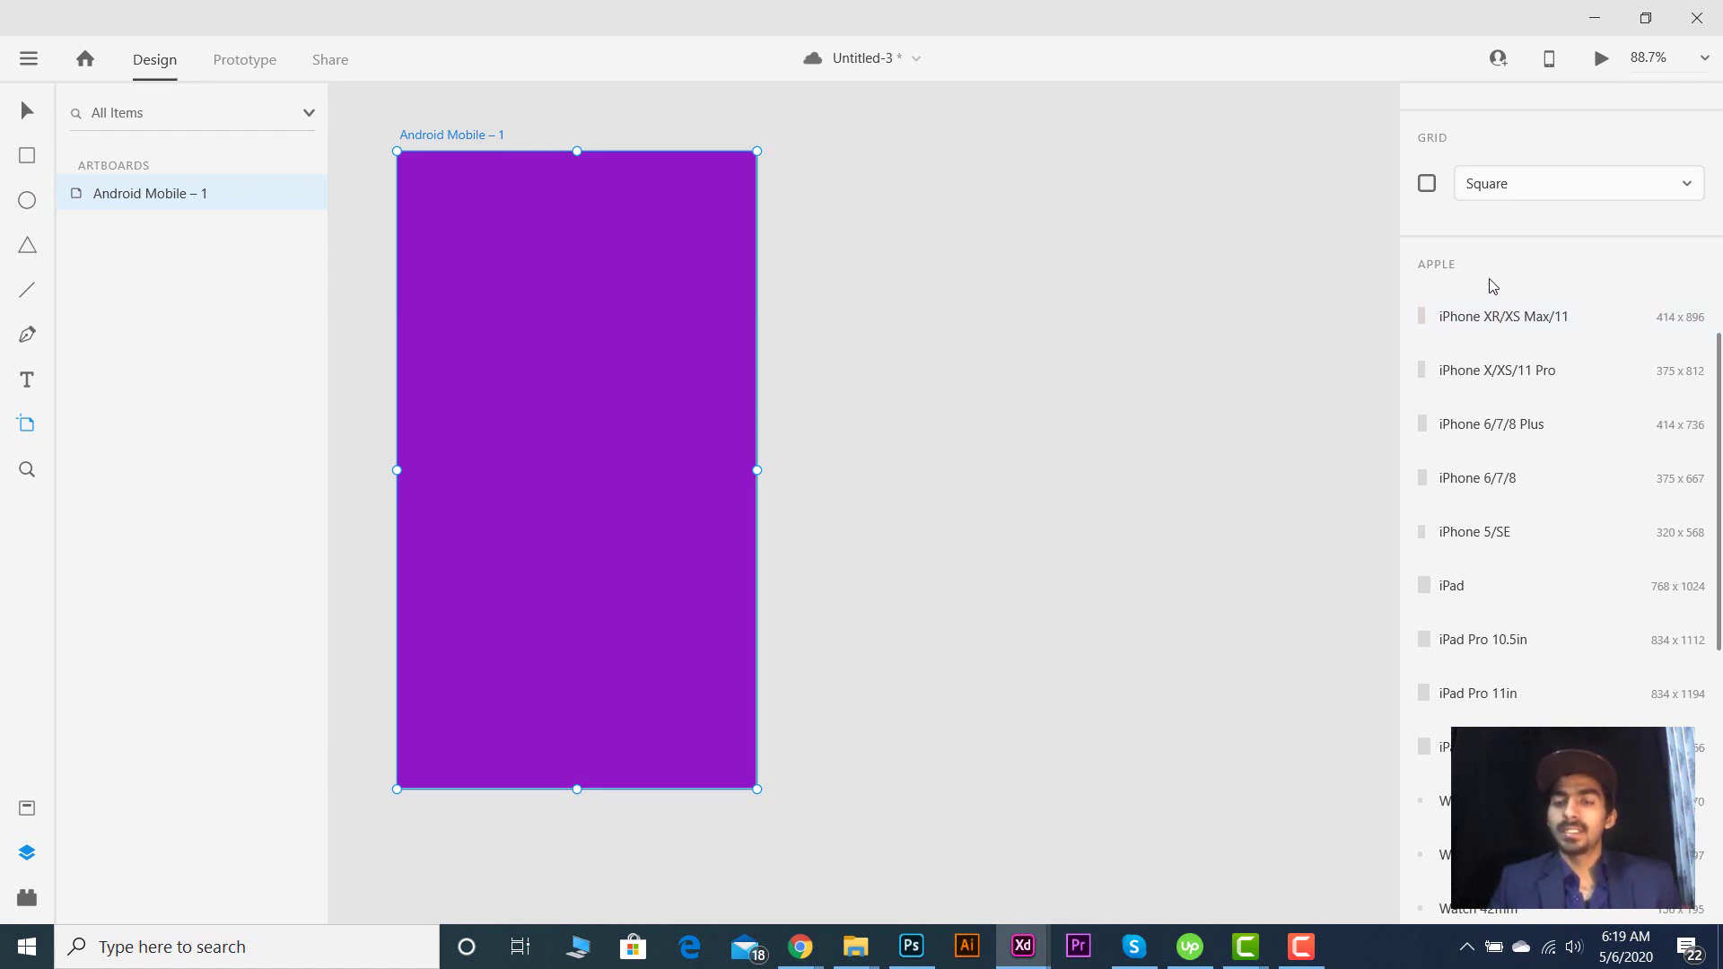
scroll(1492, 286, down, 6)
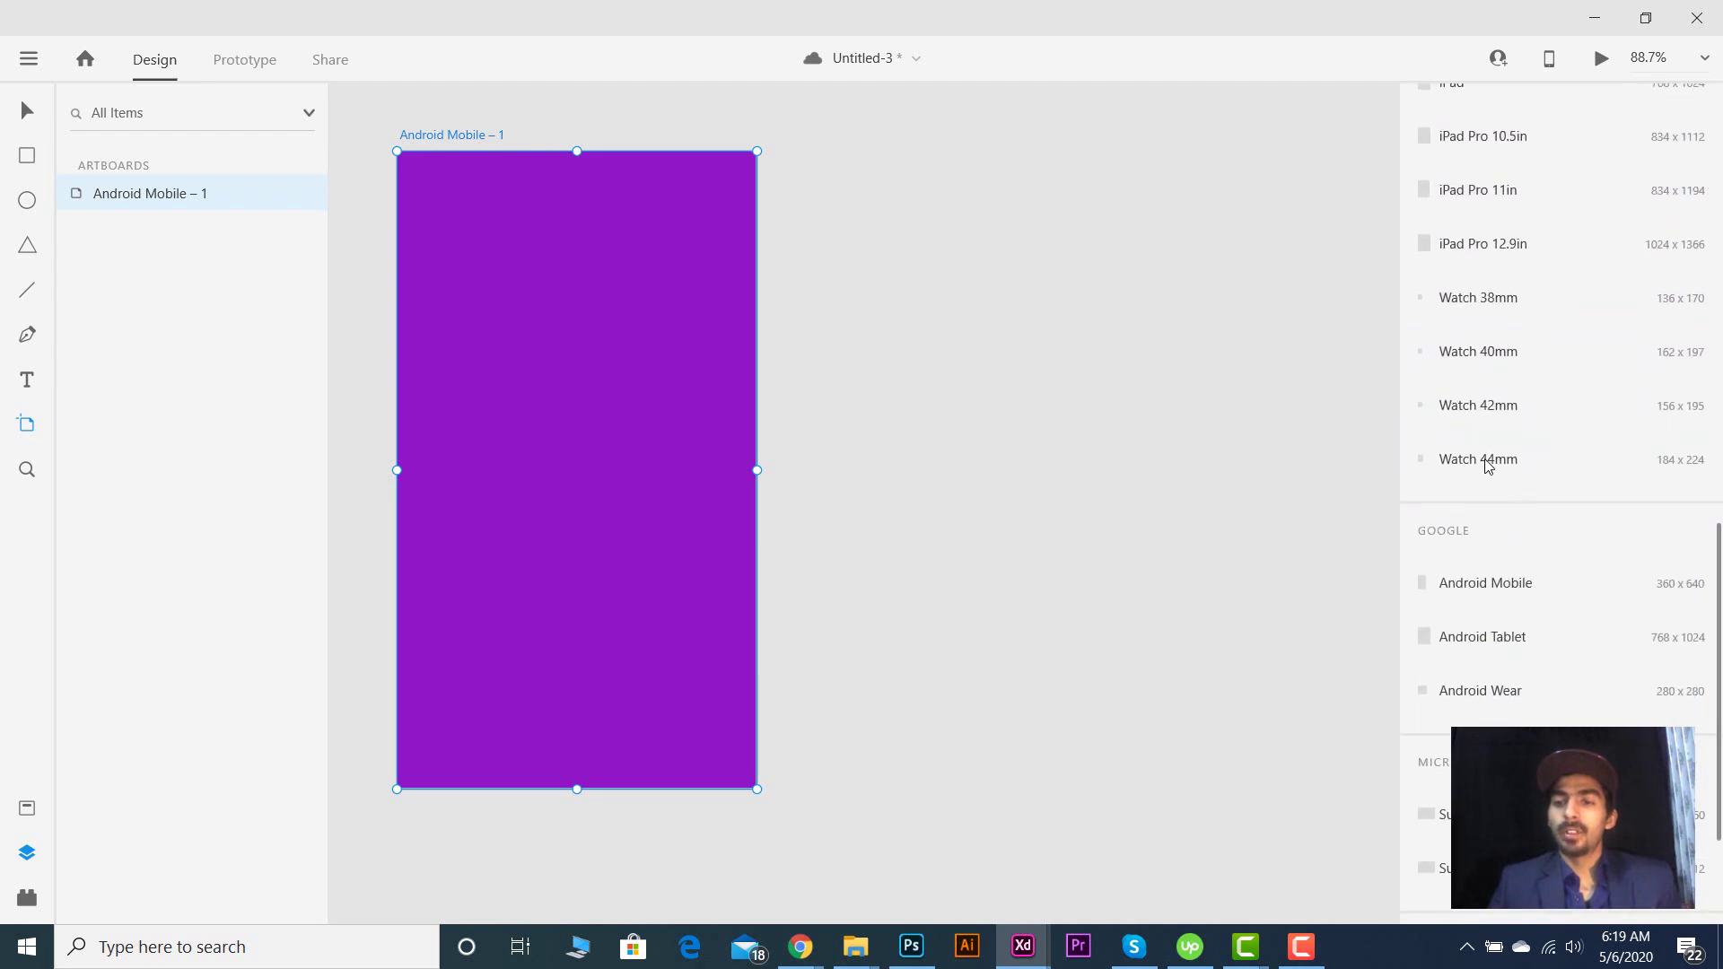
scroll(1492, 595, down, 3)
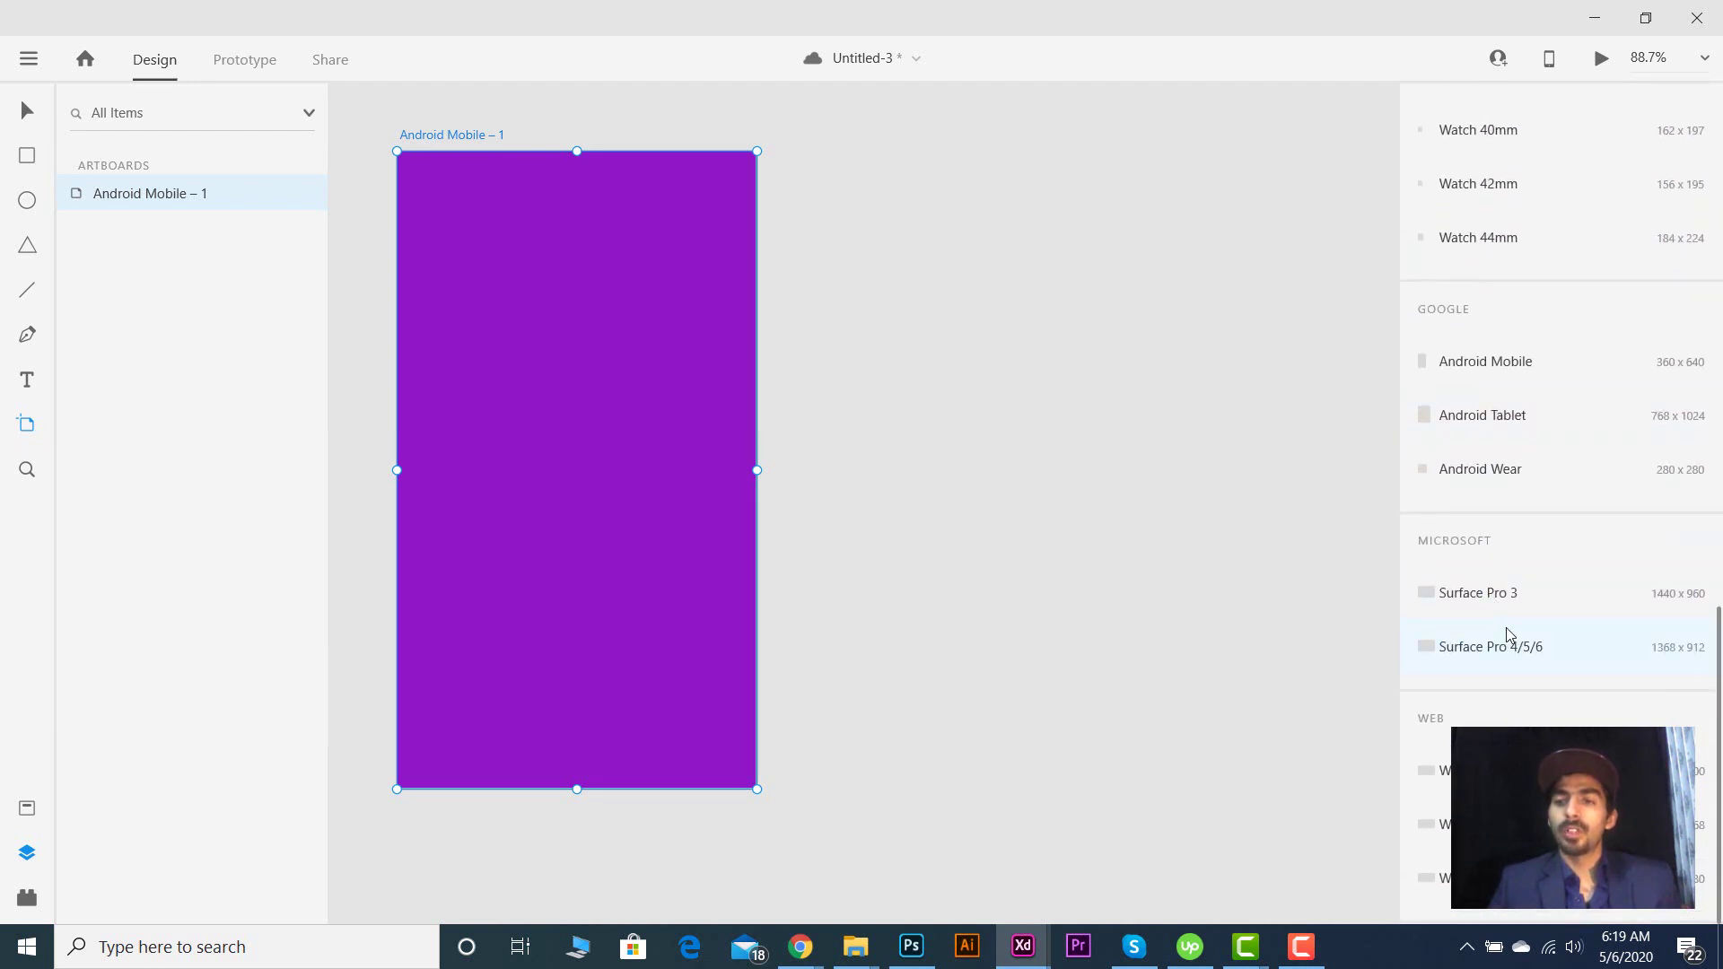
scroll(1534, 597, up, 3)
scroll(1534, 597, up, 5)
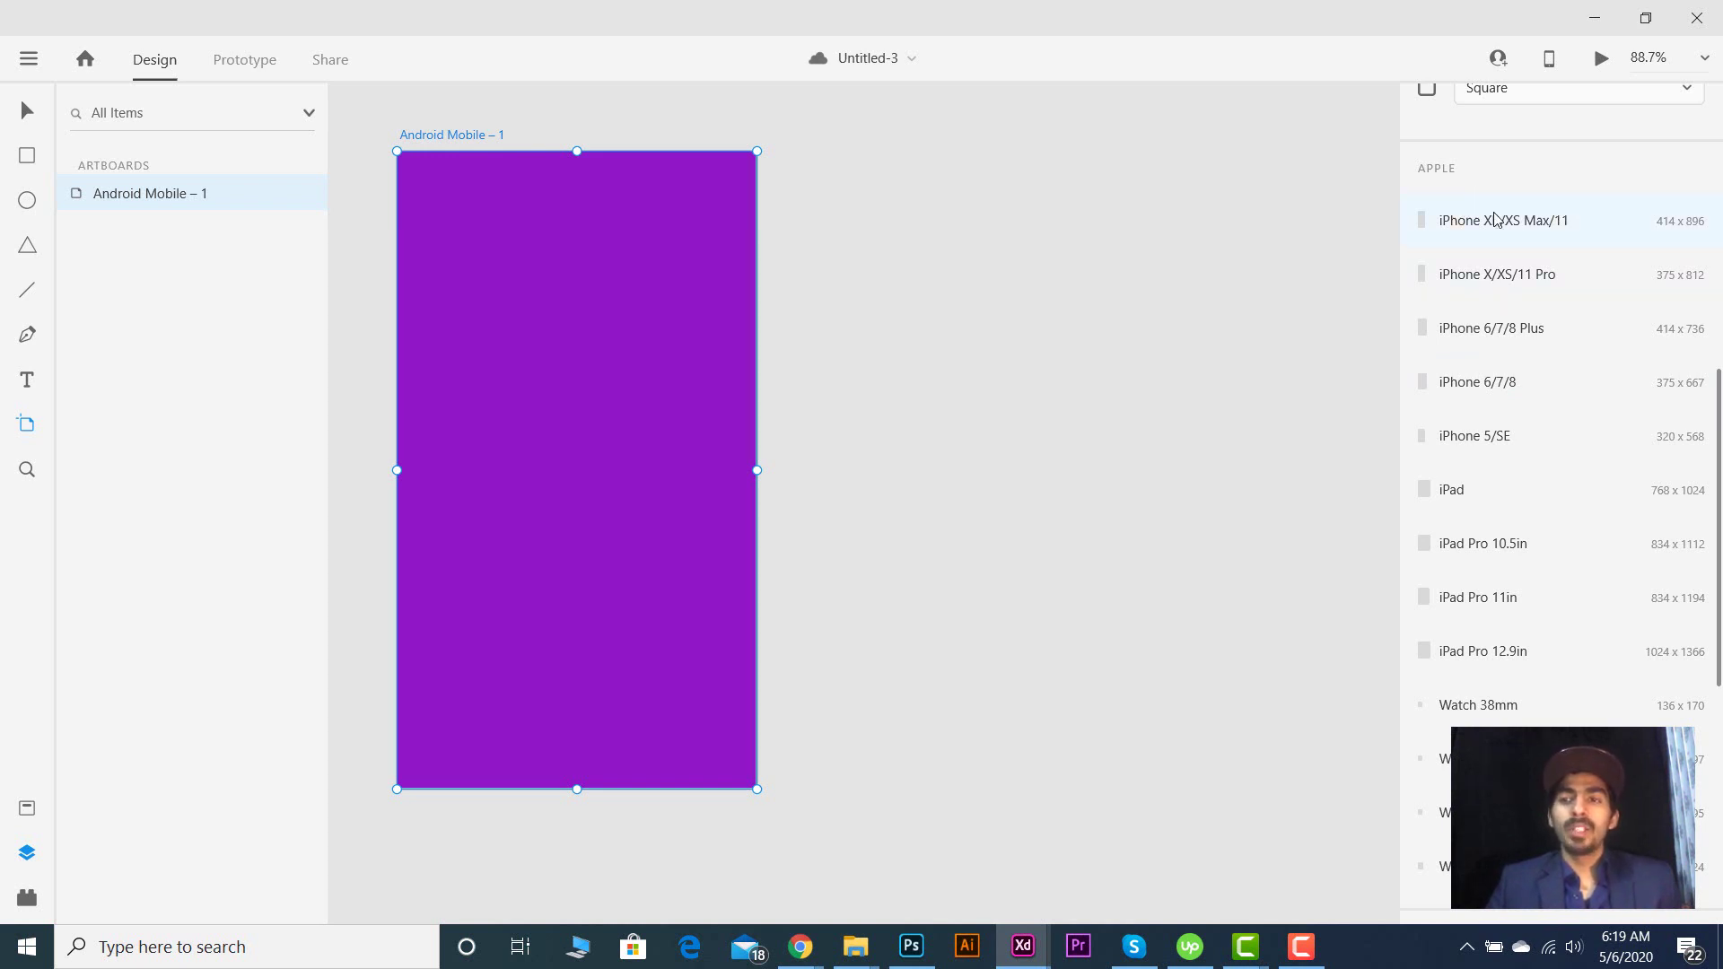
click(1531, 332)
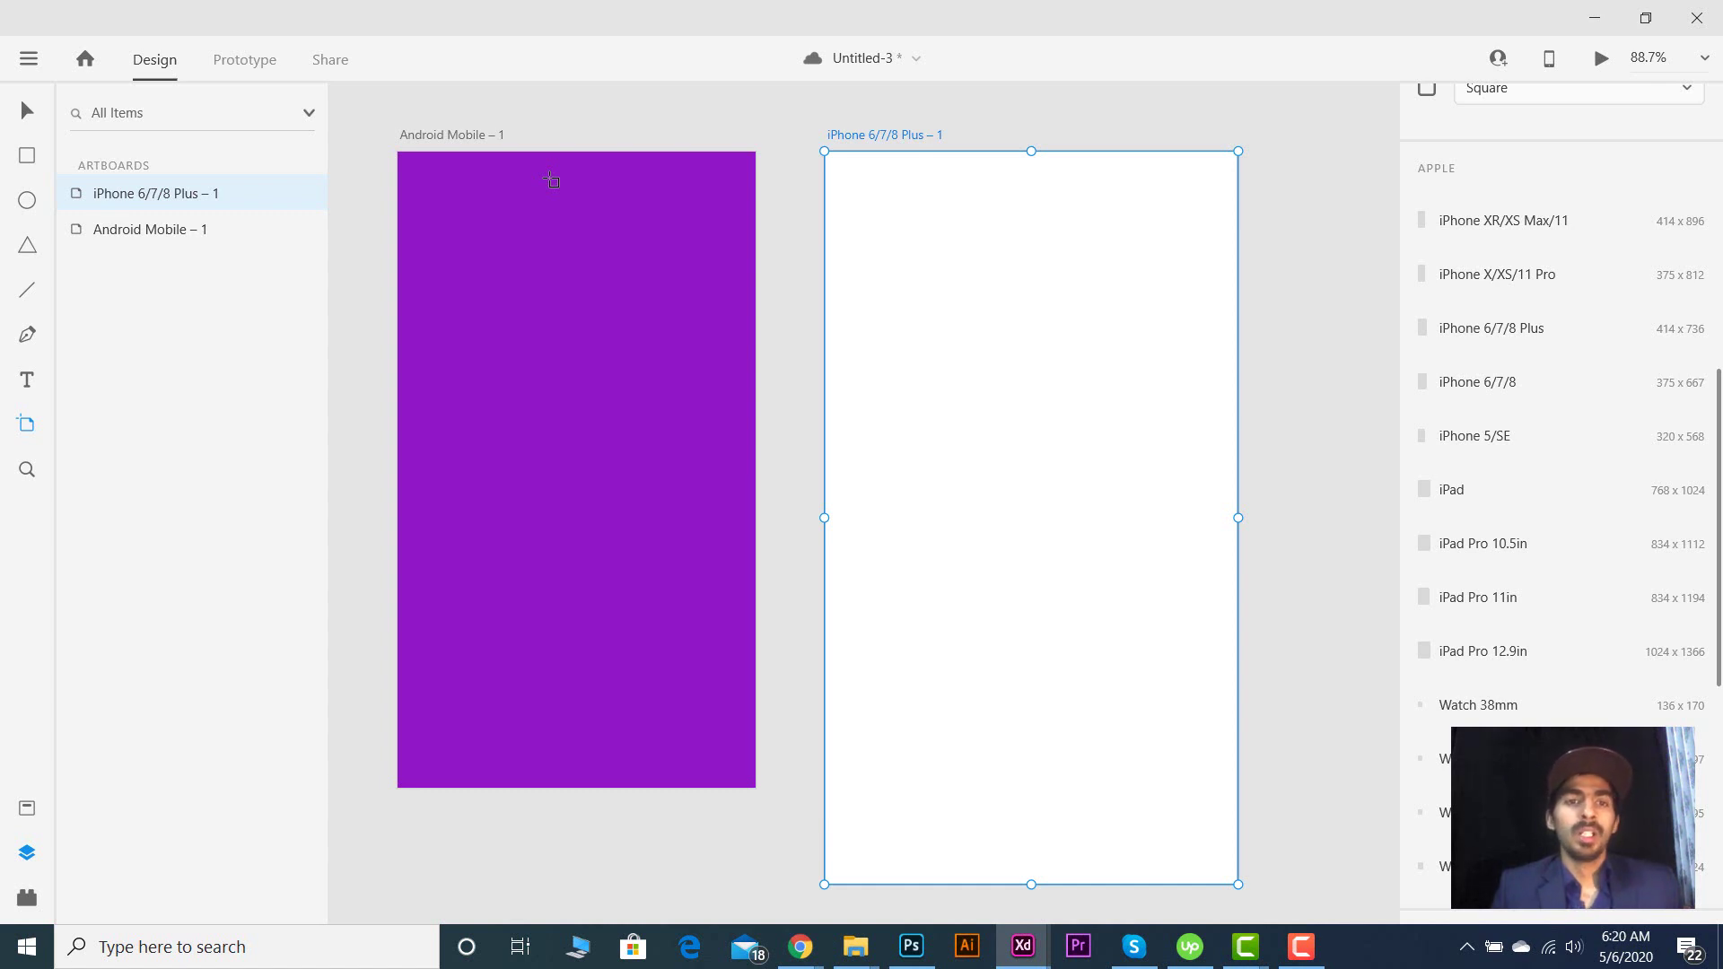
key(ctrl+s)
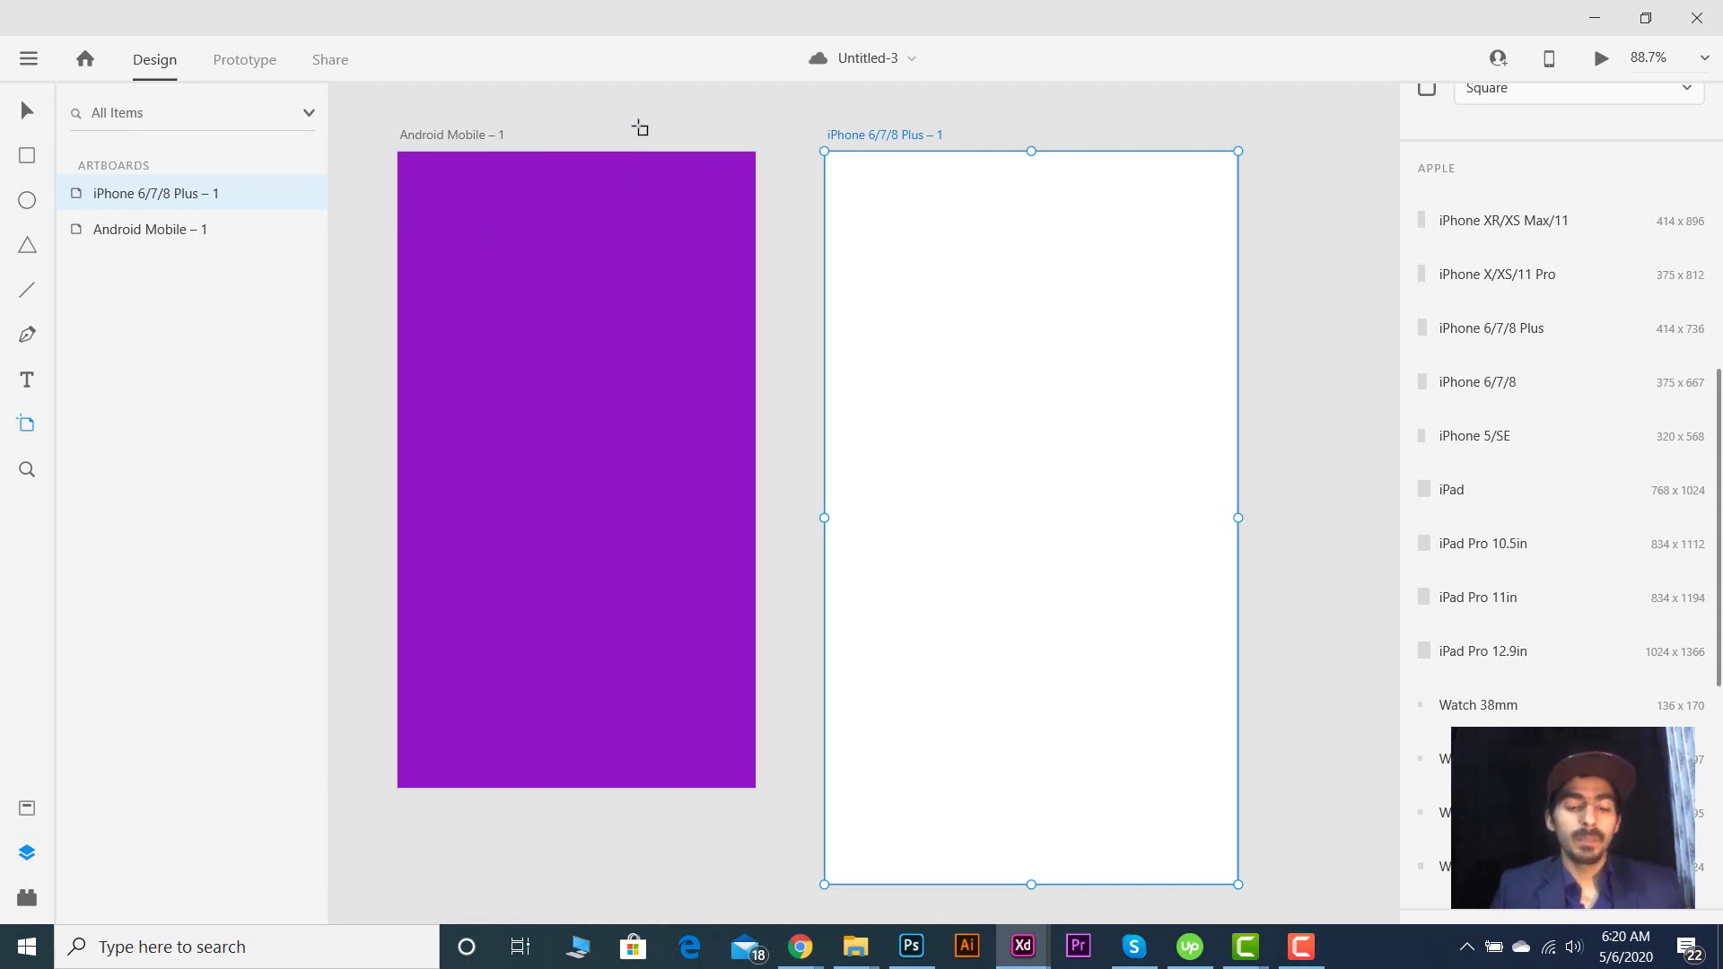
- Rename the purple Android Mobile artboard as ADOBE XD SPLASH SCREEN
key(v)
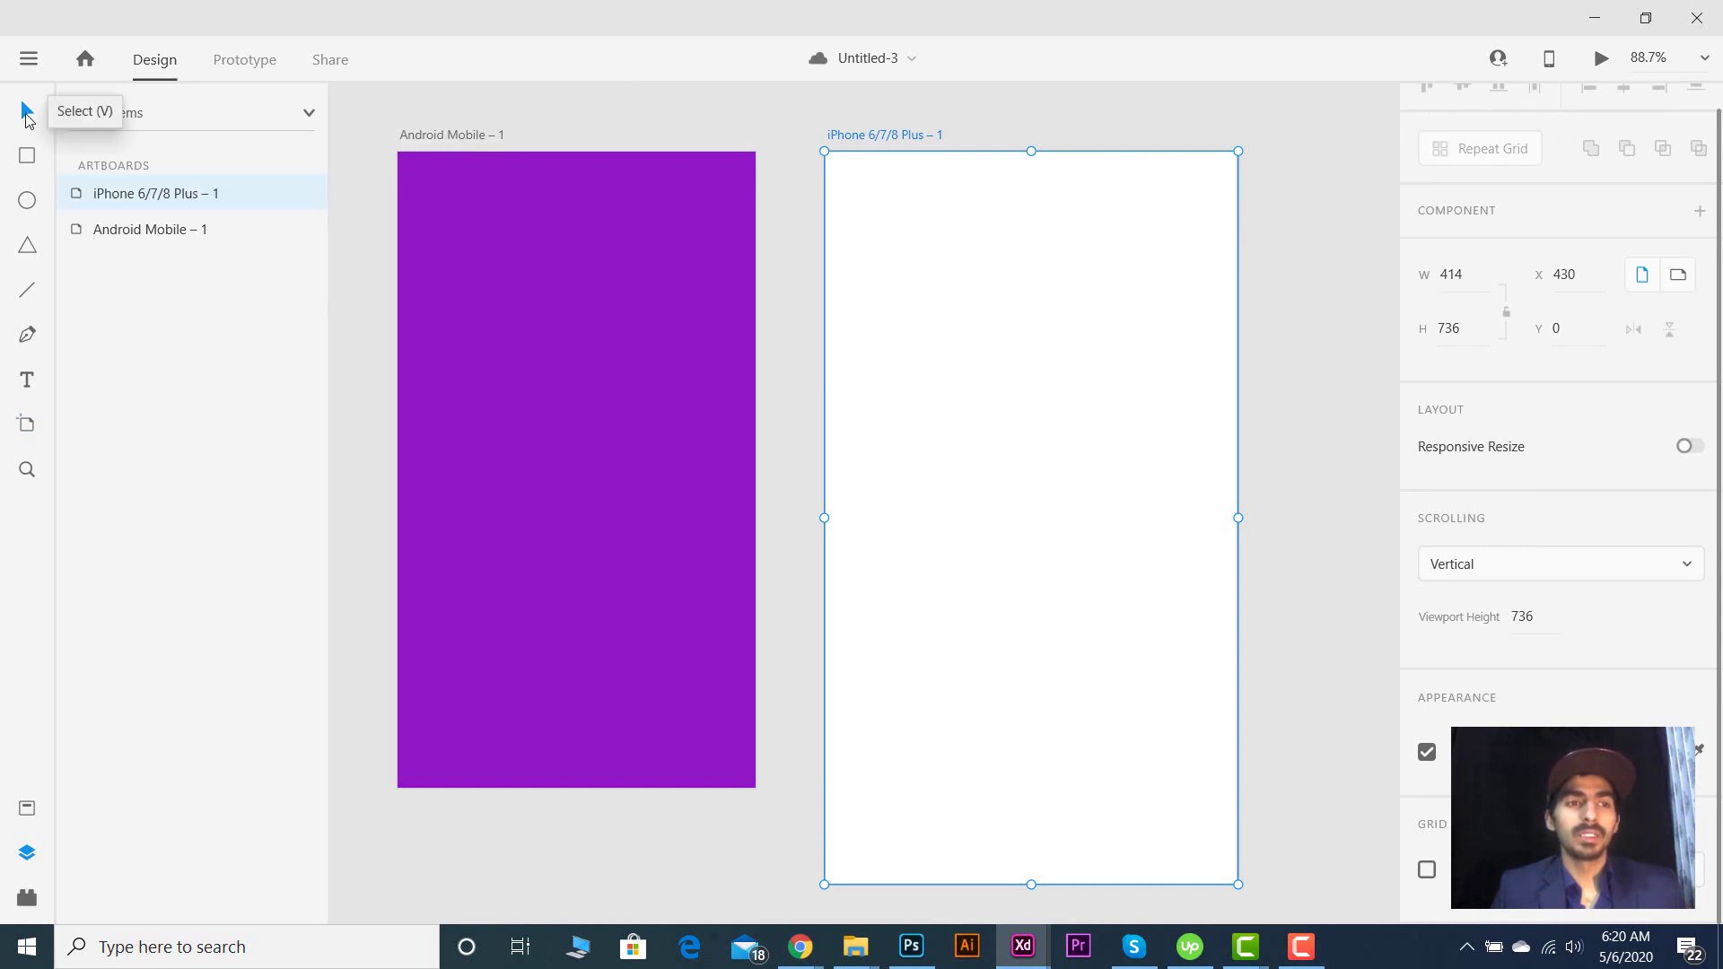
click(476, 136)
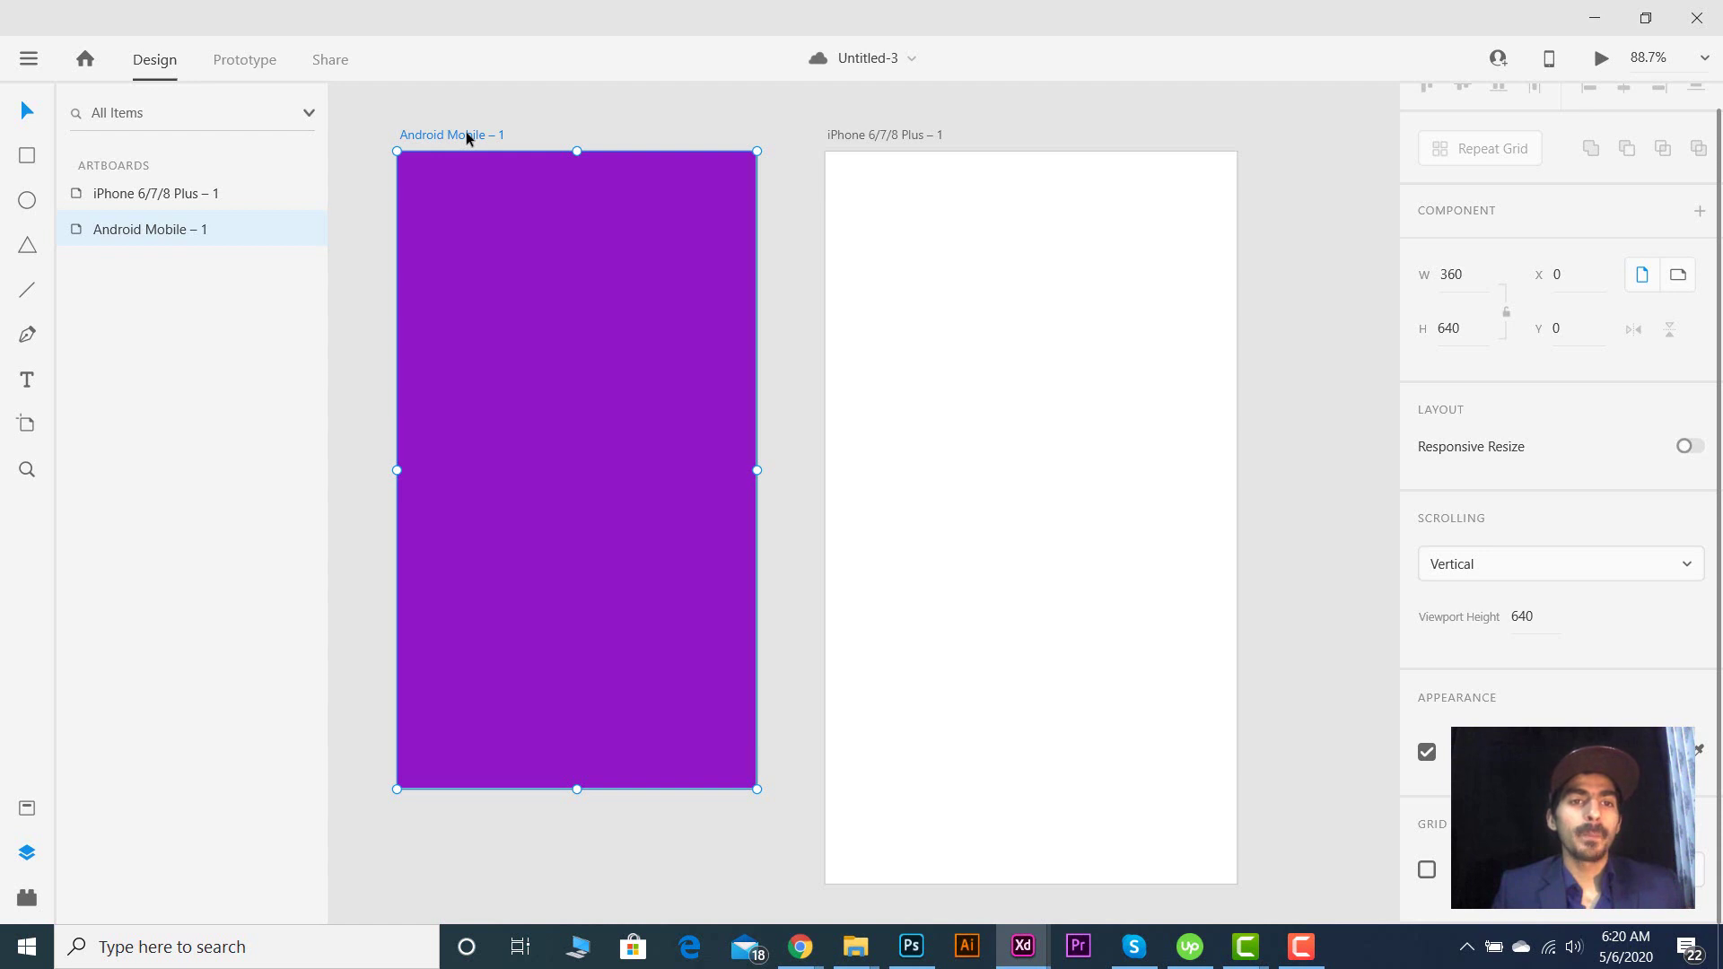
double_click(466, 134)
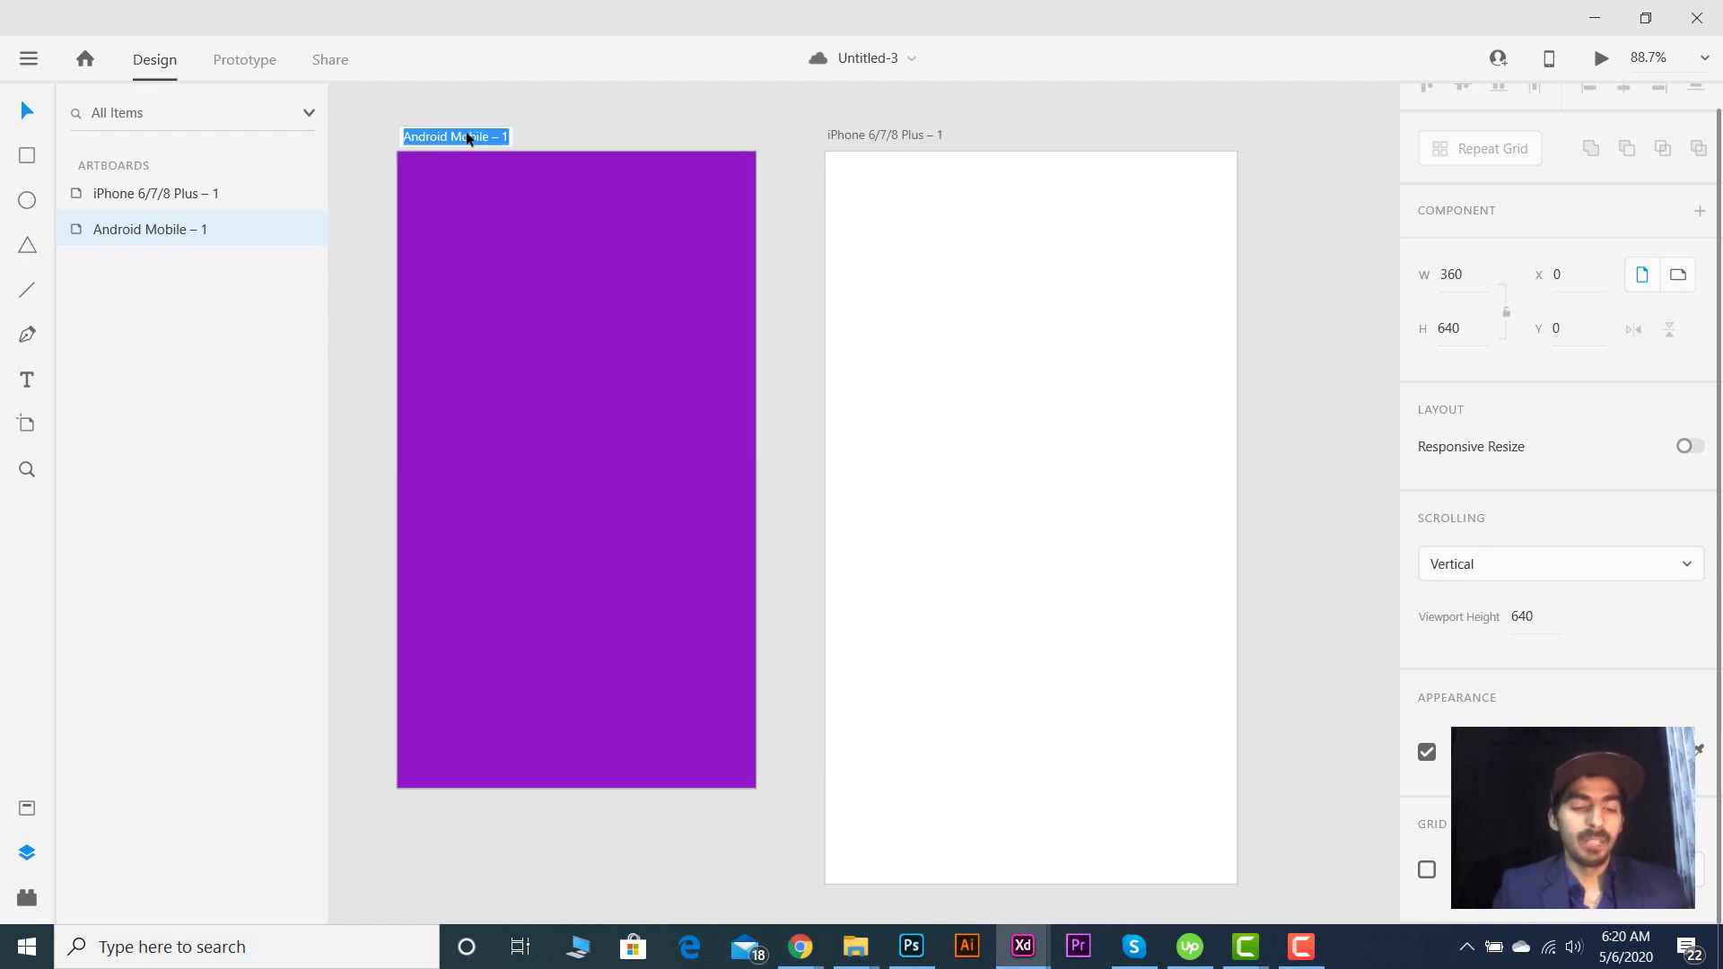
text(ADOBE )
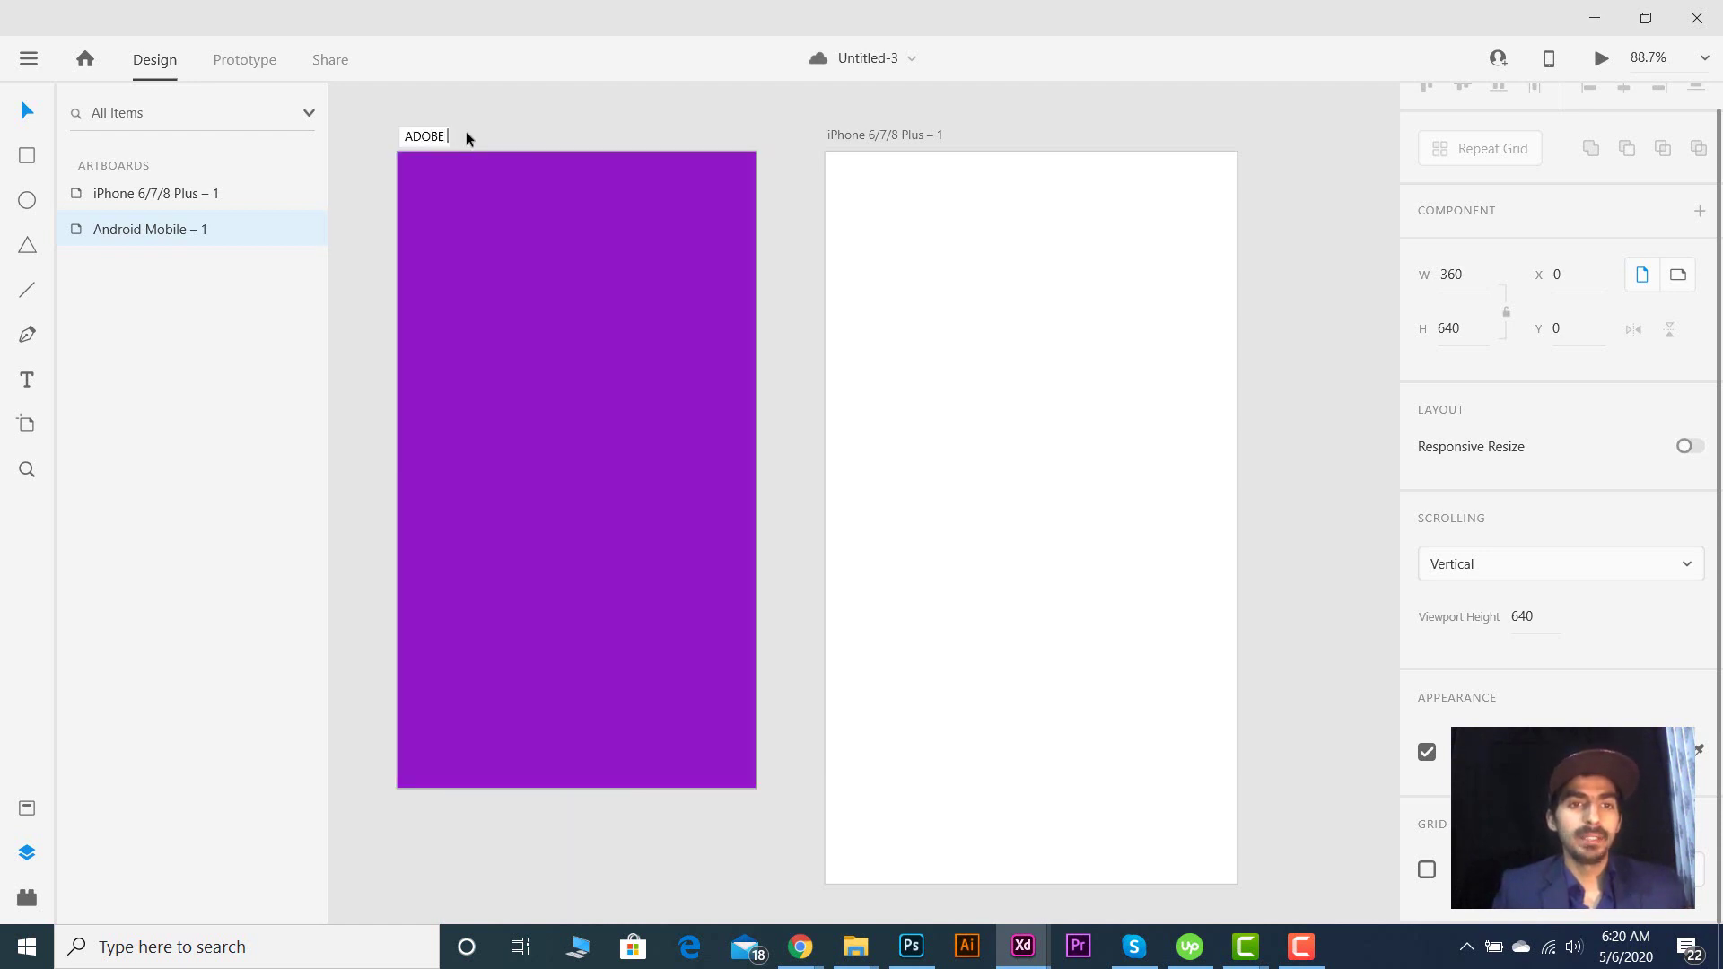
text(XD S)
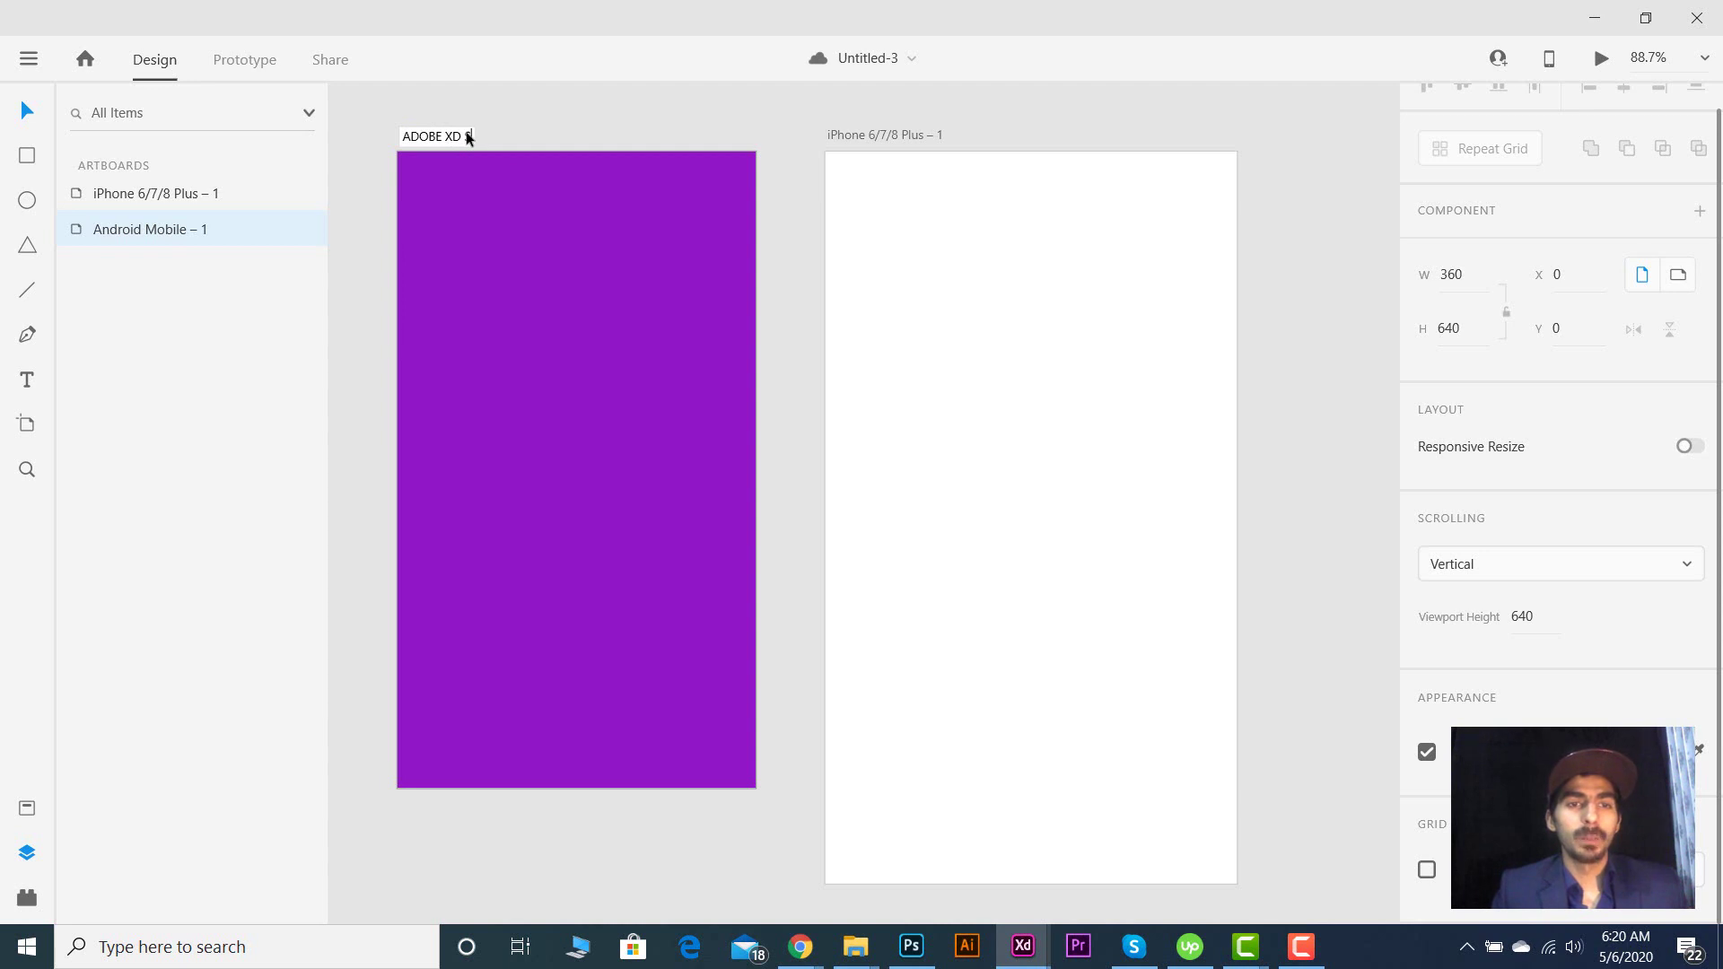
text(PLASH SCREEN)
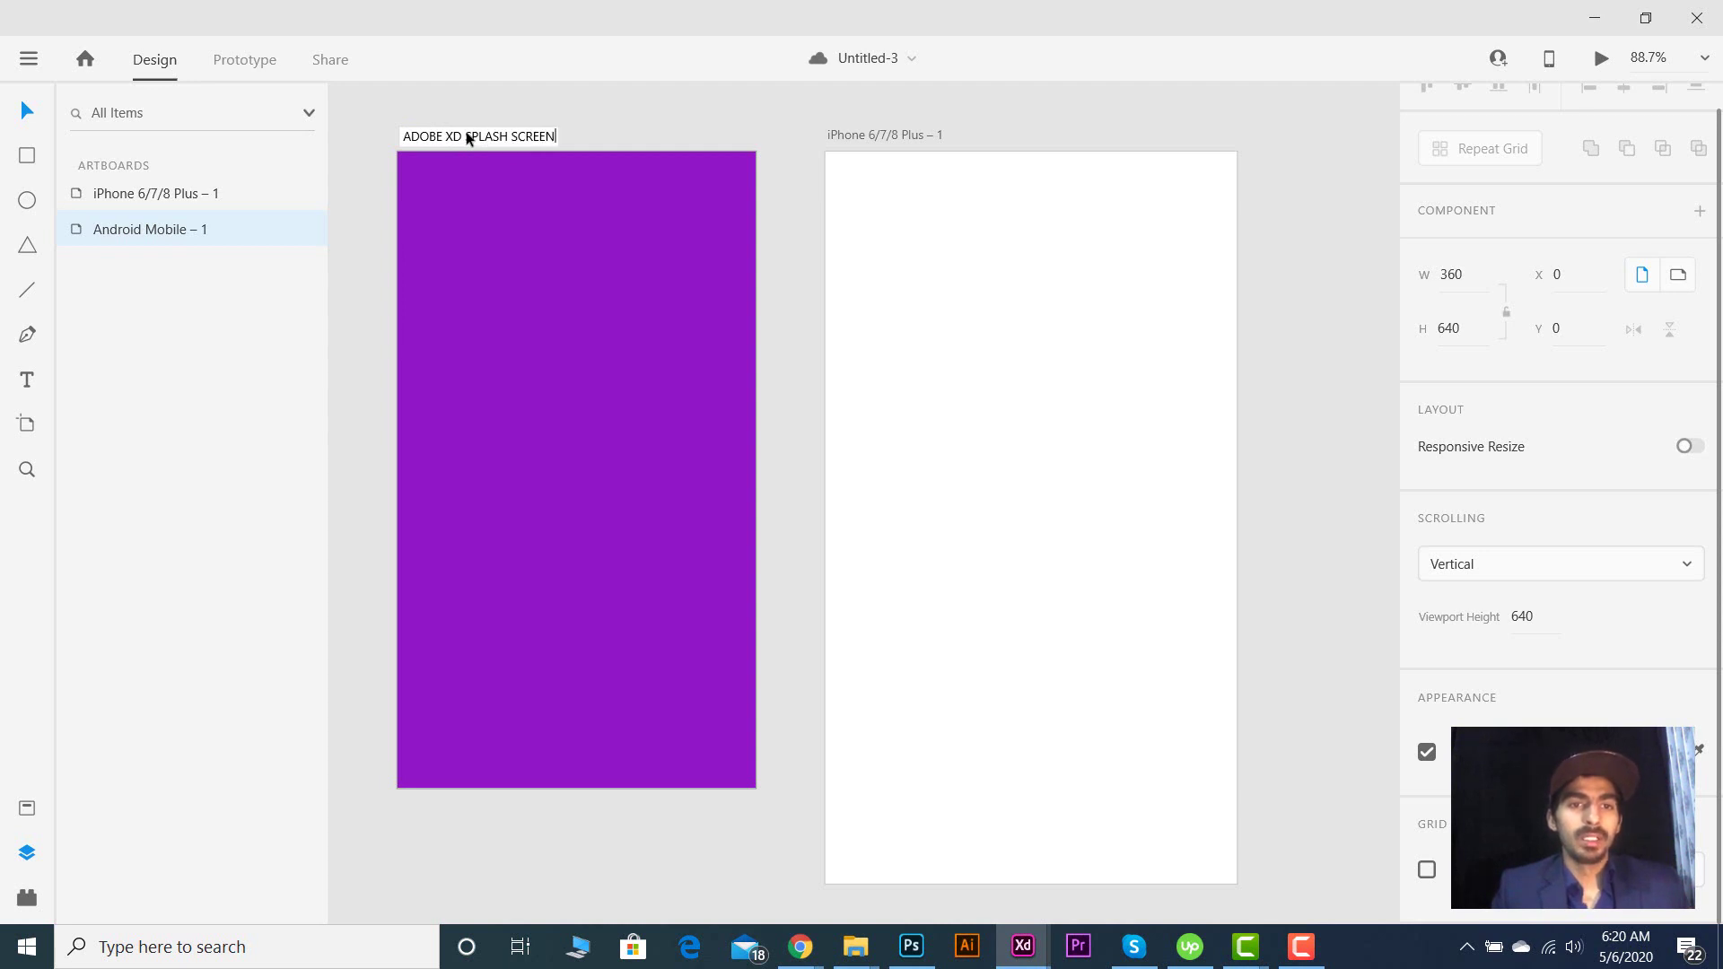
key(Return)
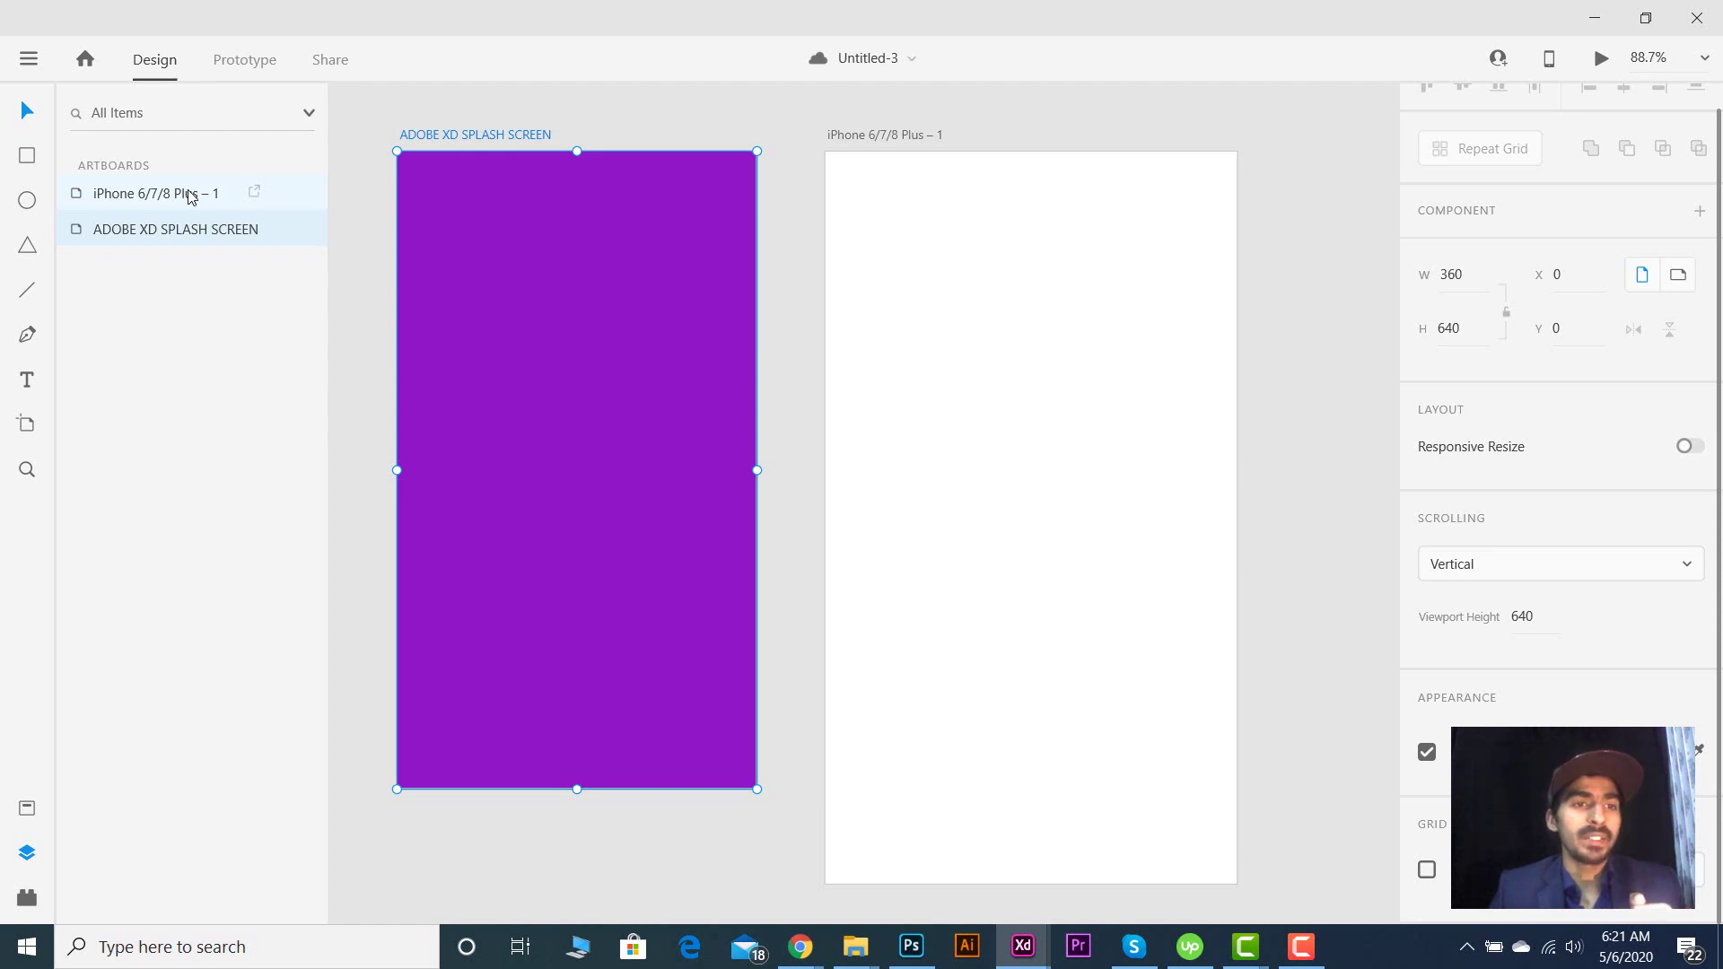
- Rename the iPhone 6/7/8 Plus artboard as ADOBE XD MAIN PAGE
double_click(191, 196)
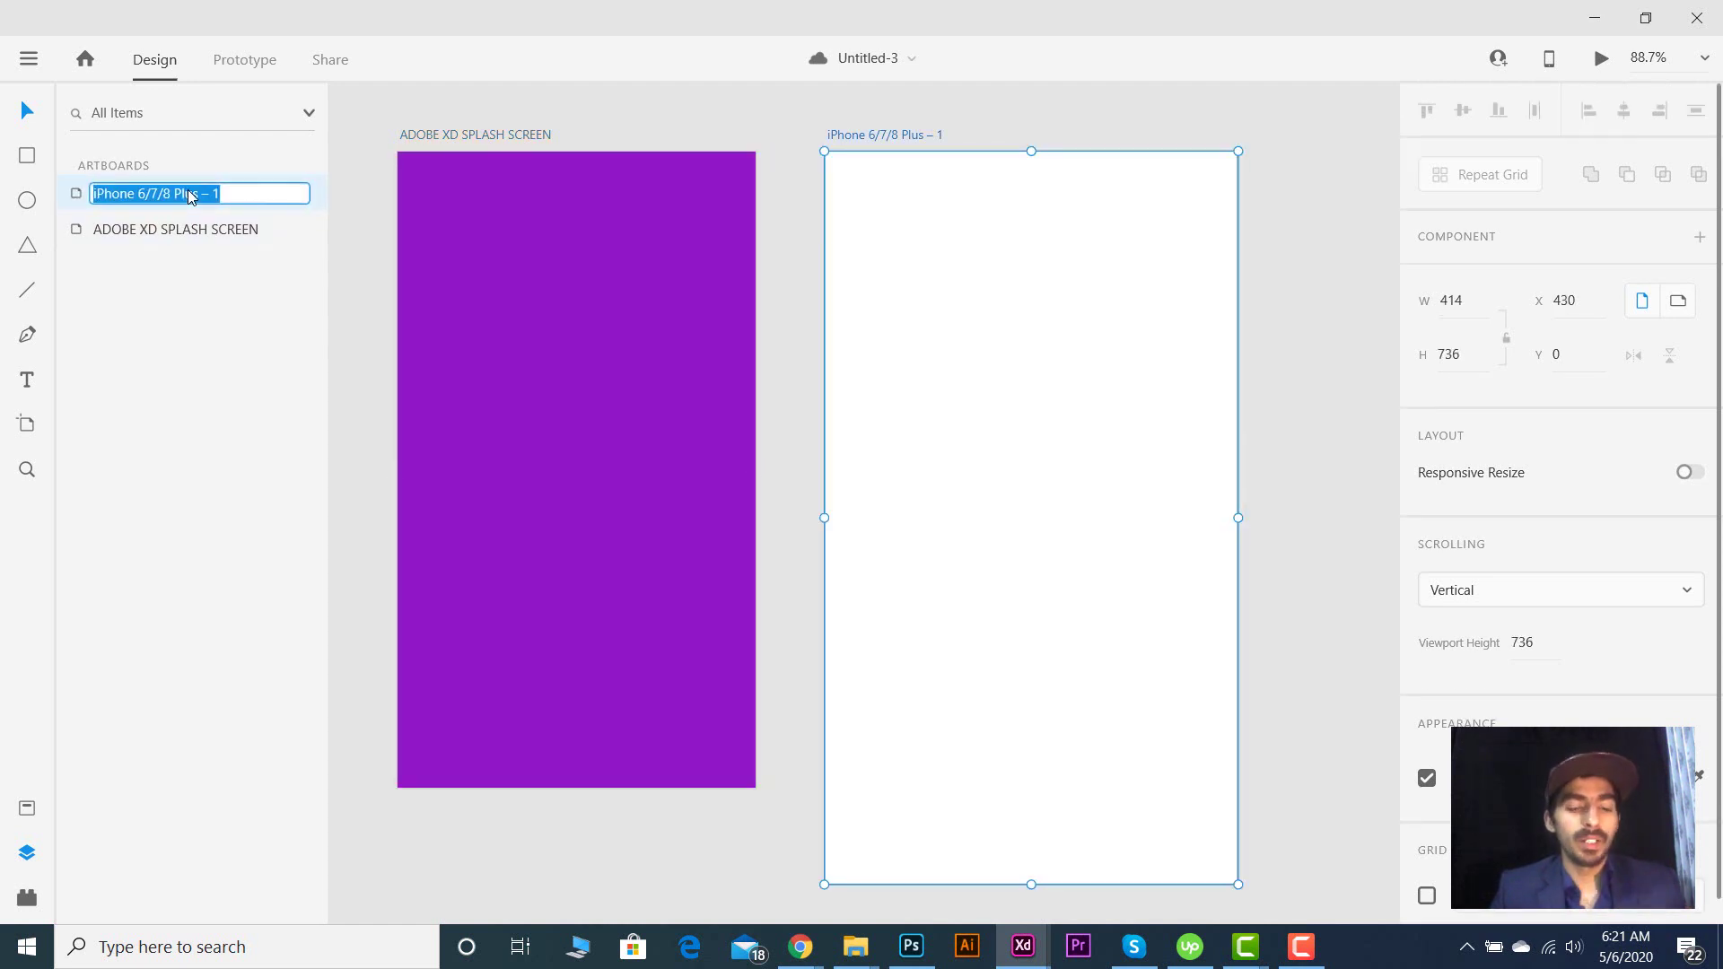
text(ADO)
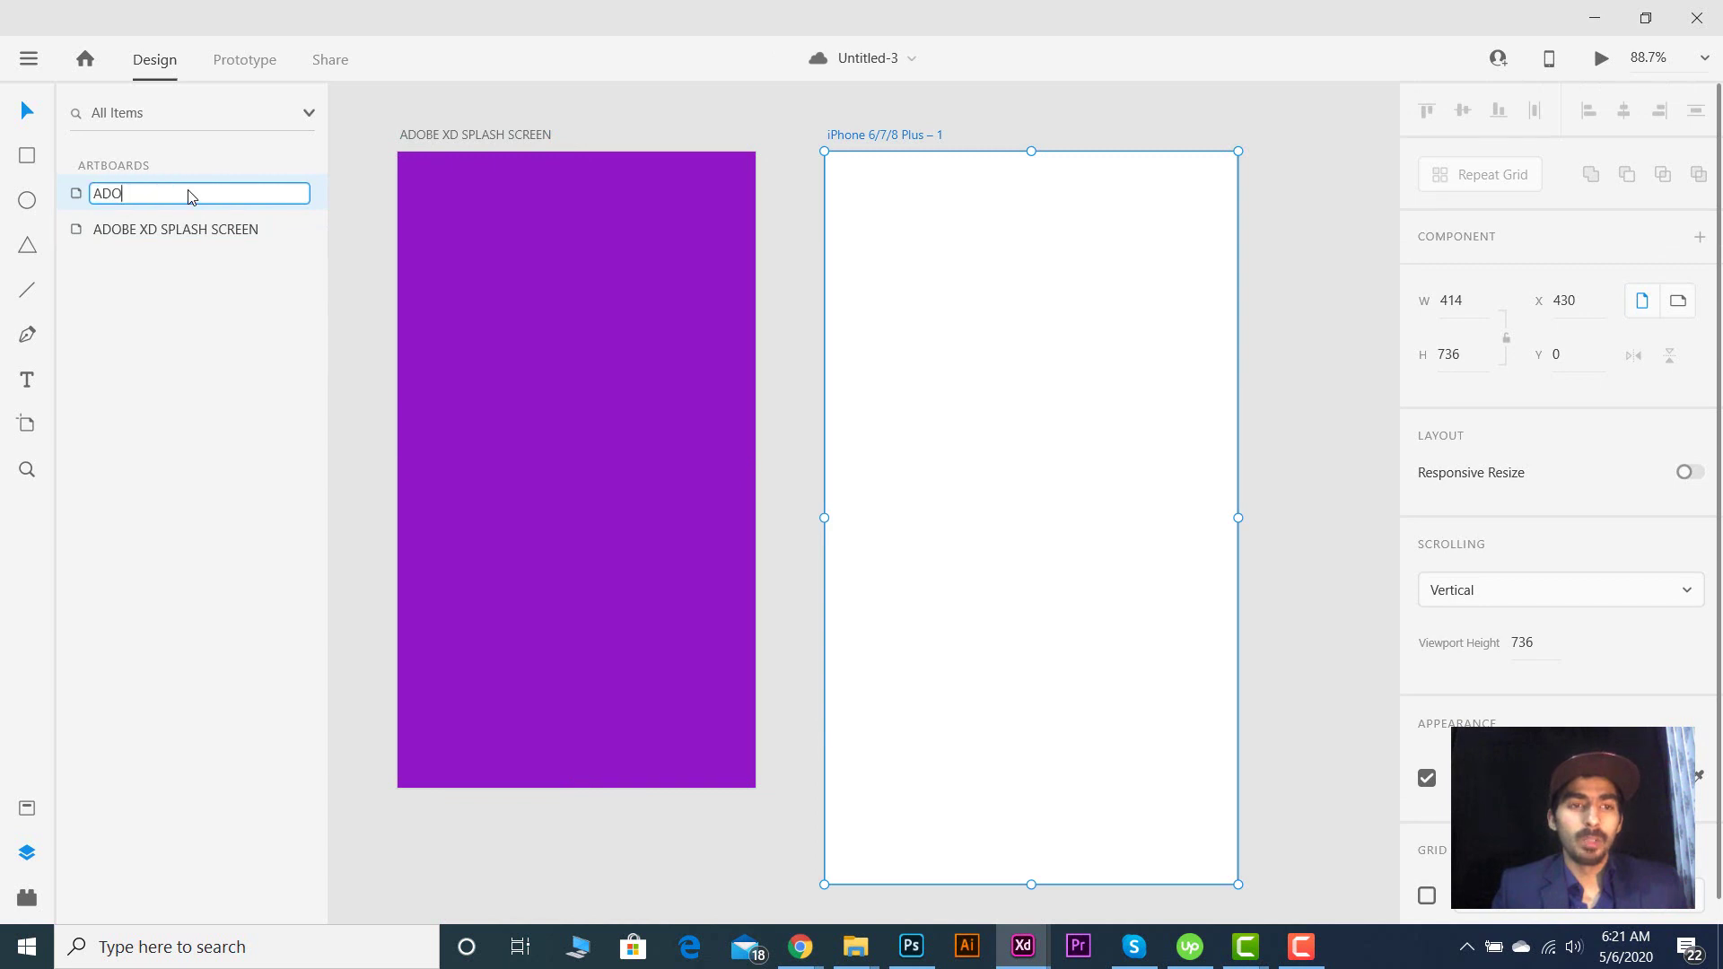
text(BE XD MAIN PAGE)
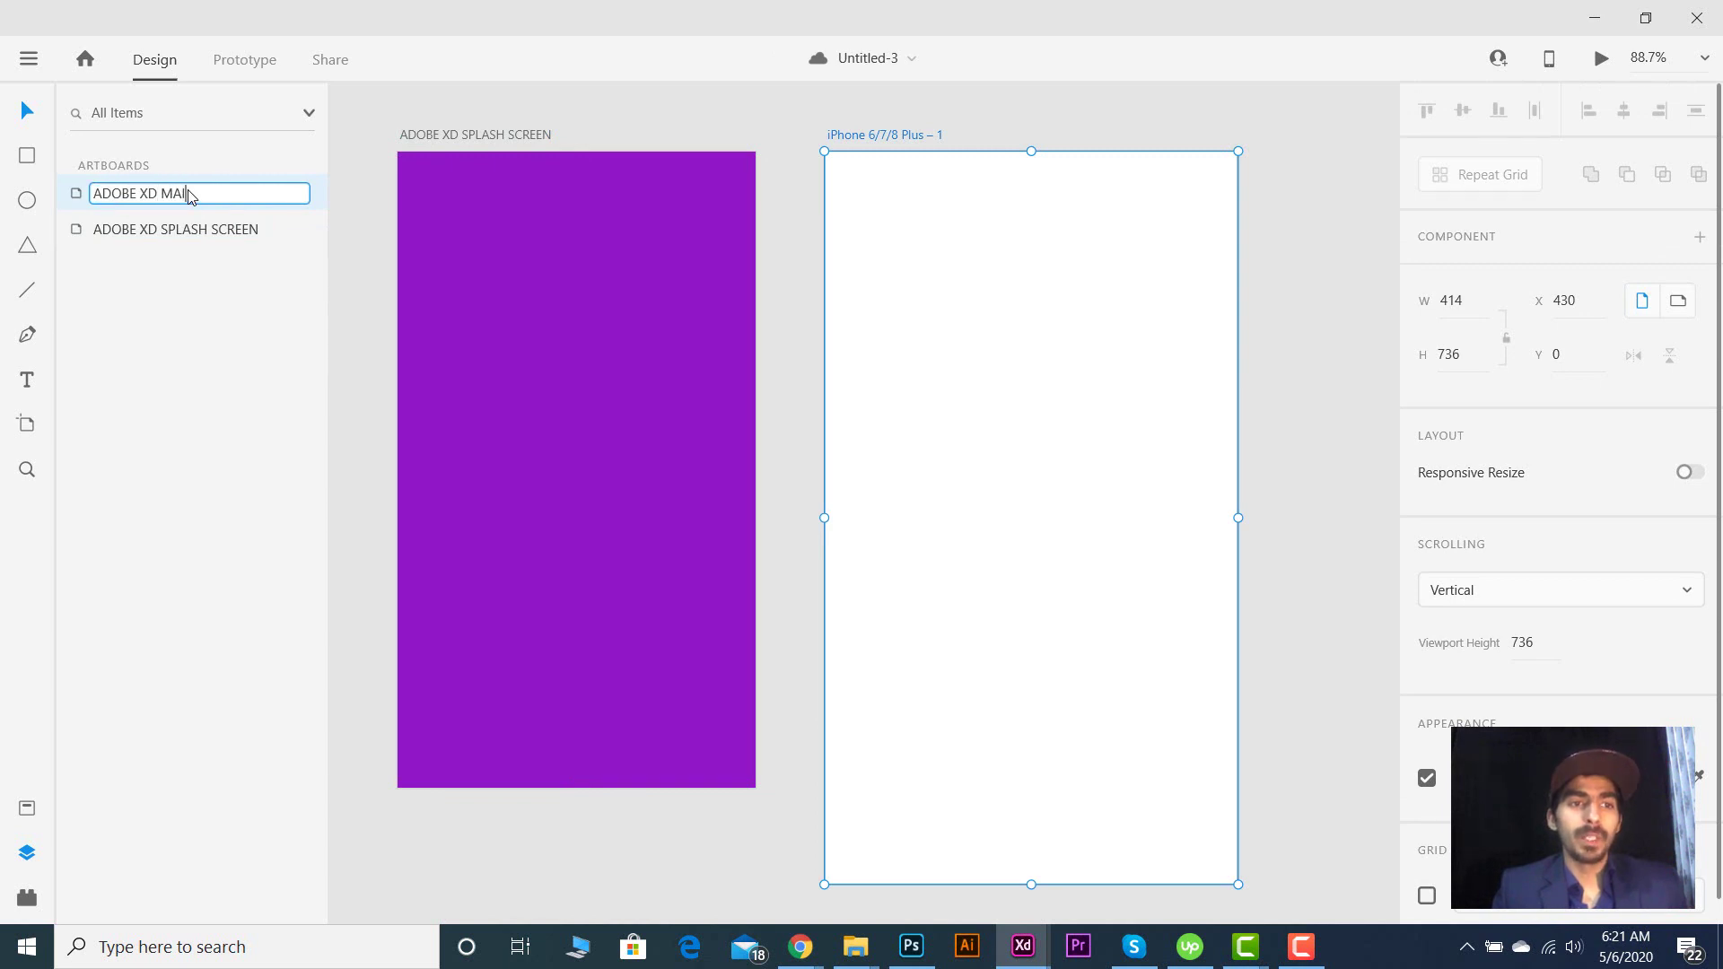
key(Return)
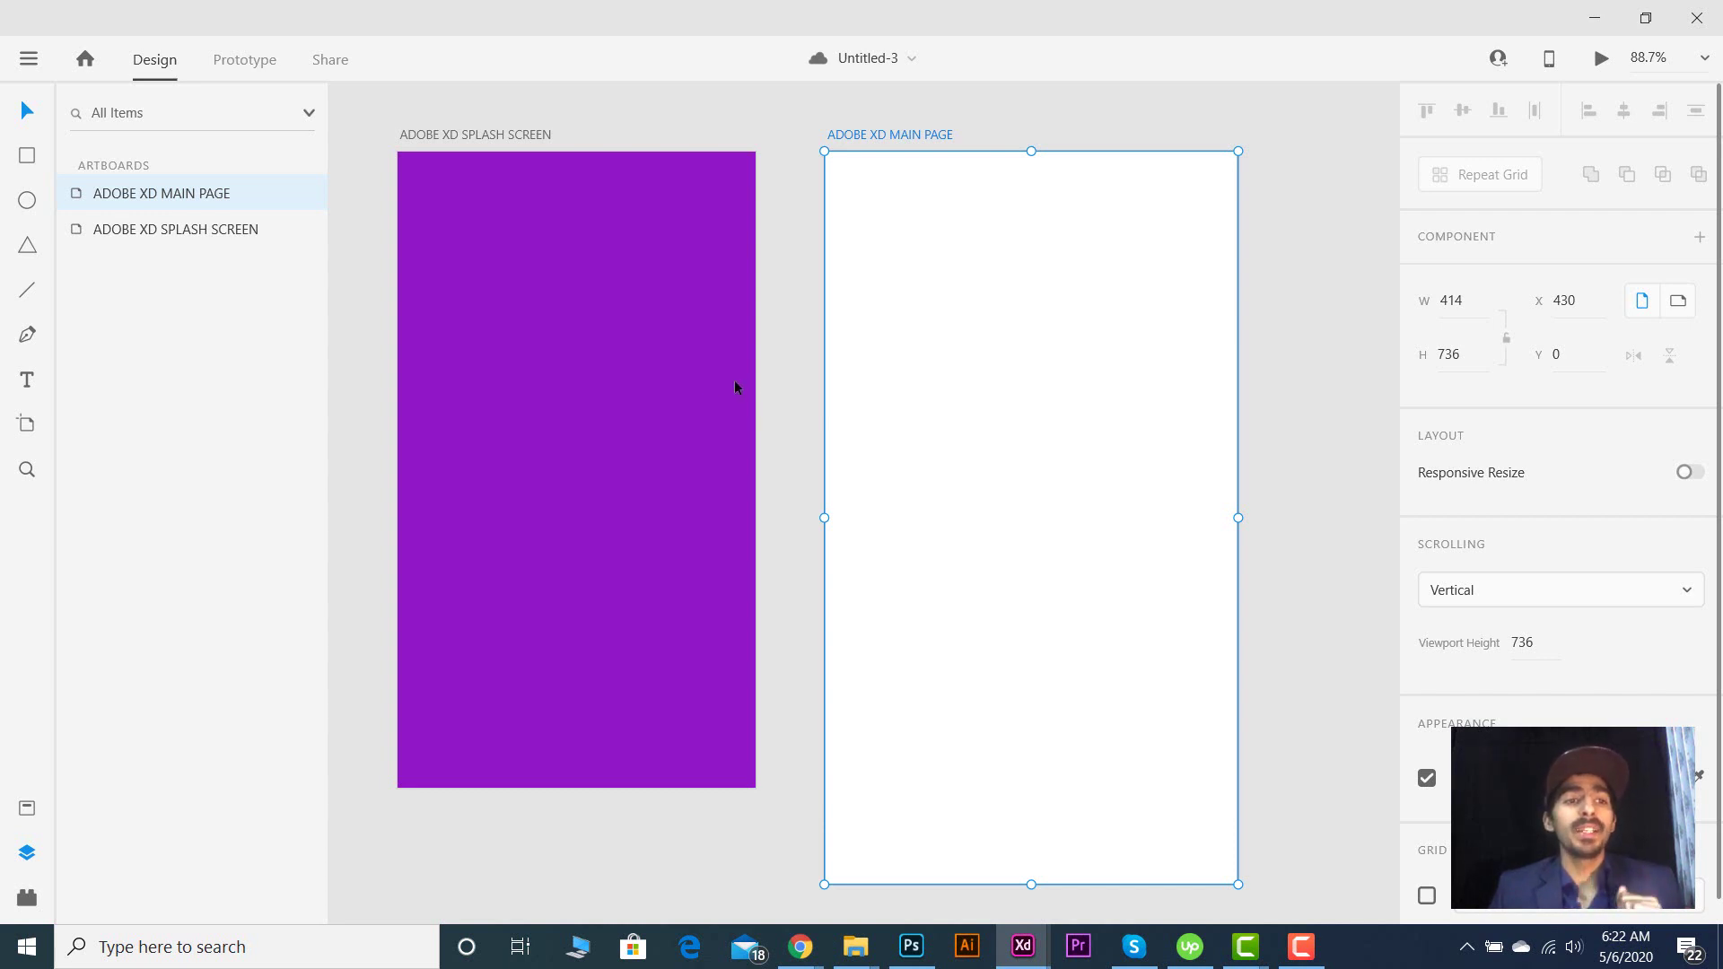
- Draw a custom artboard about 448 × 554 beside the ADOBE XD MAIN PAGE artboard, aligned with its upper edge
click(27, 424)
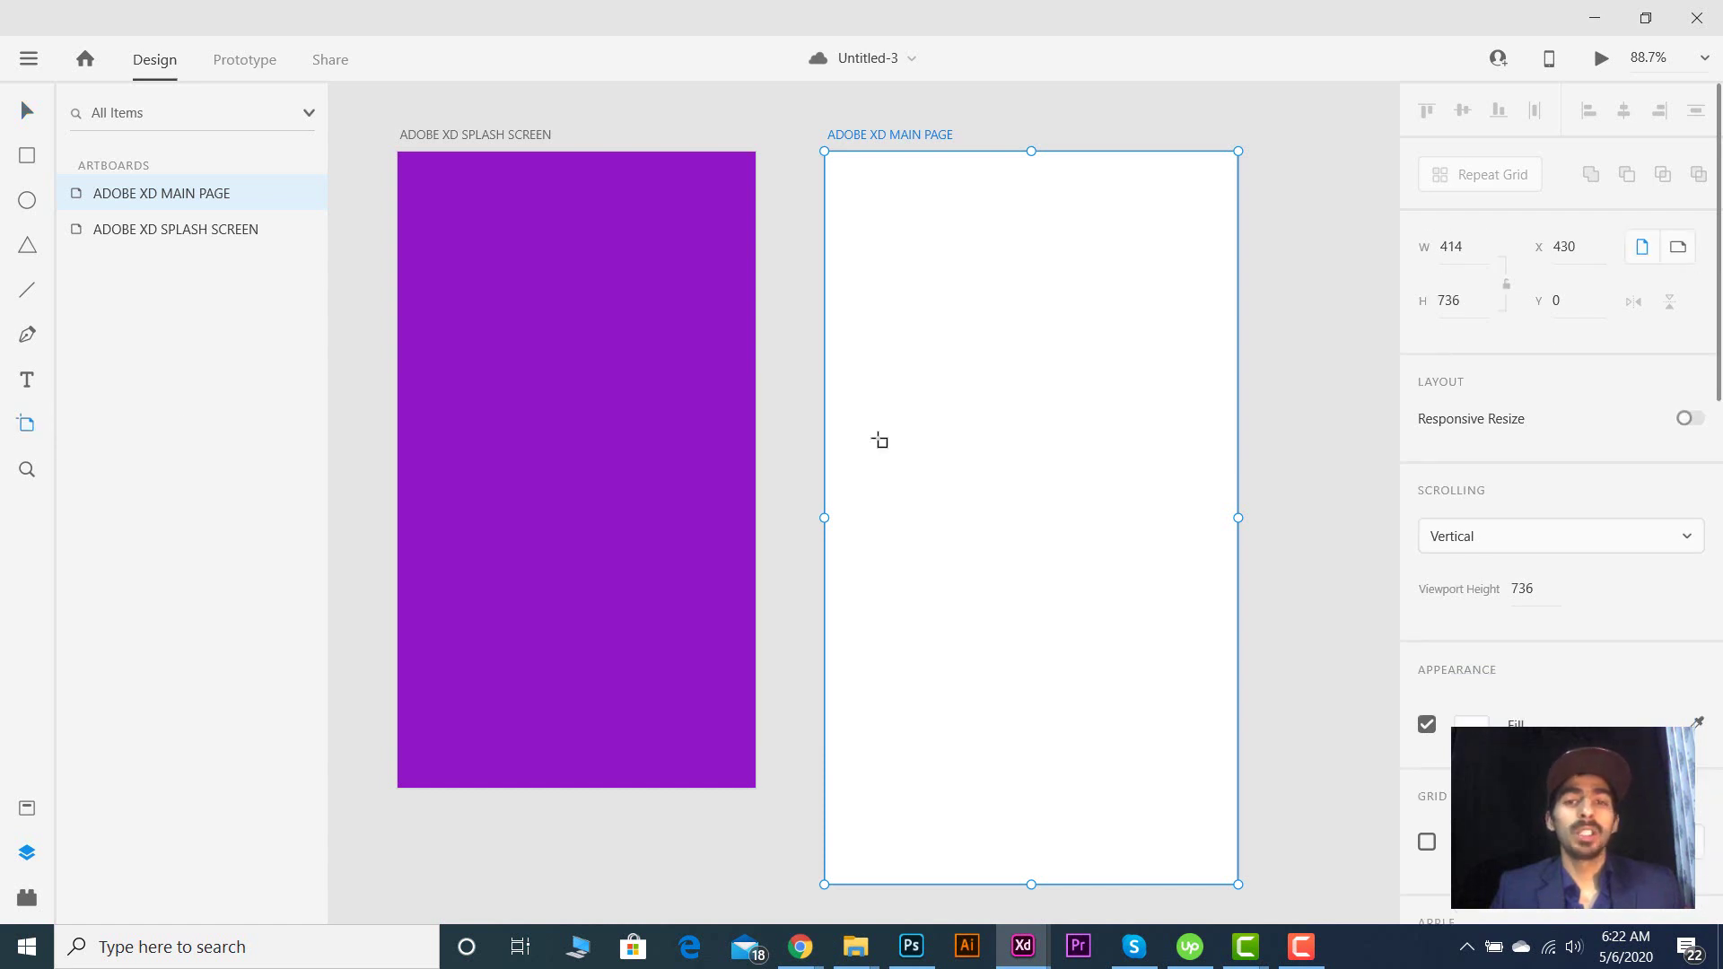
scroll(888, 429, right, 5)
scroll(848, 159, right, 1)
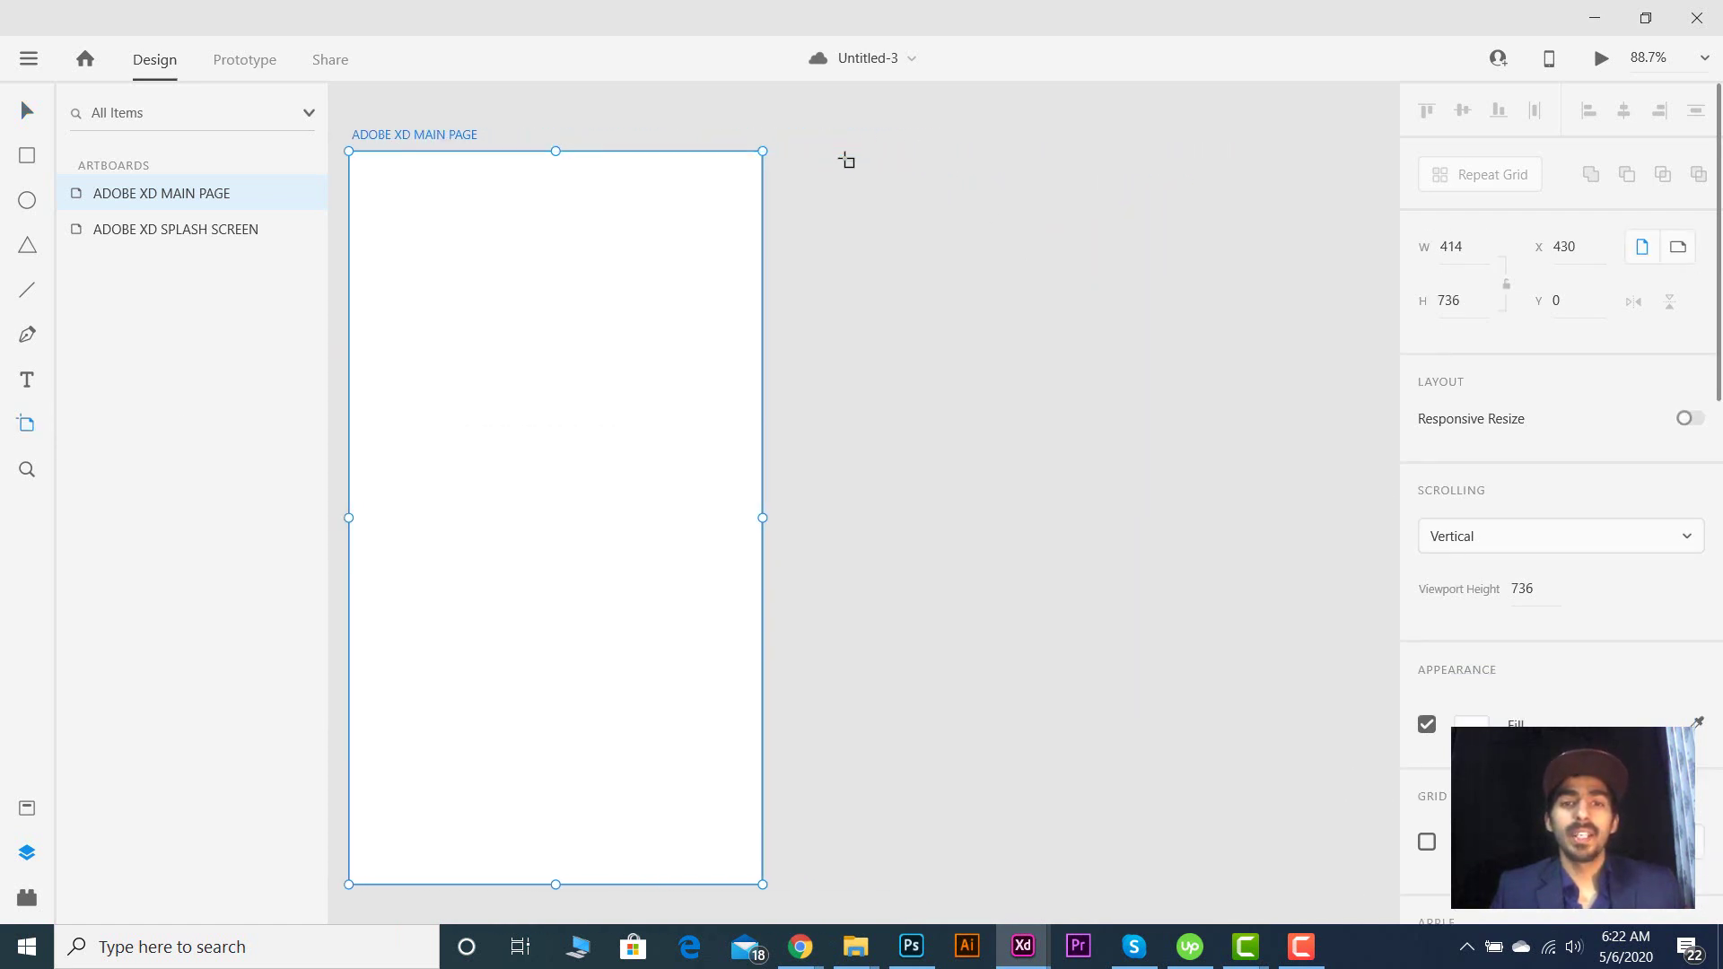
drag(812, 155, 1260, 706)
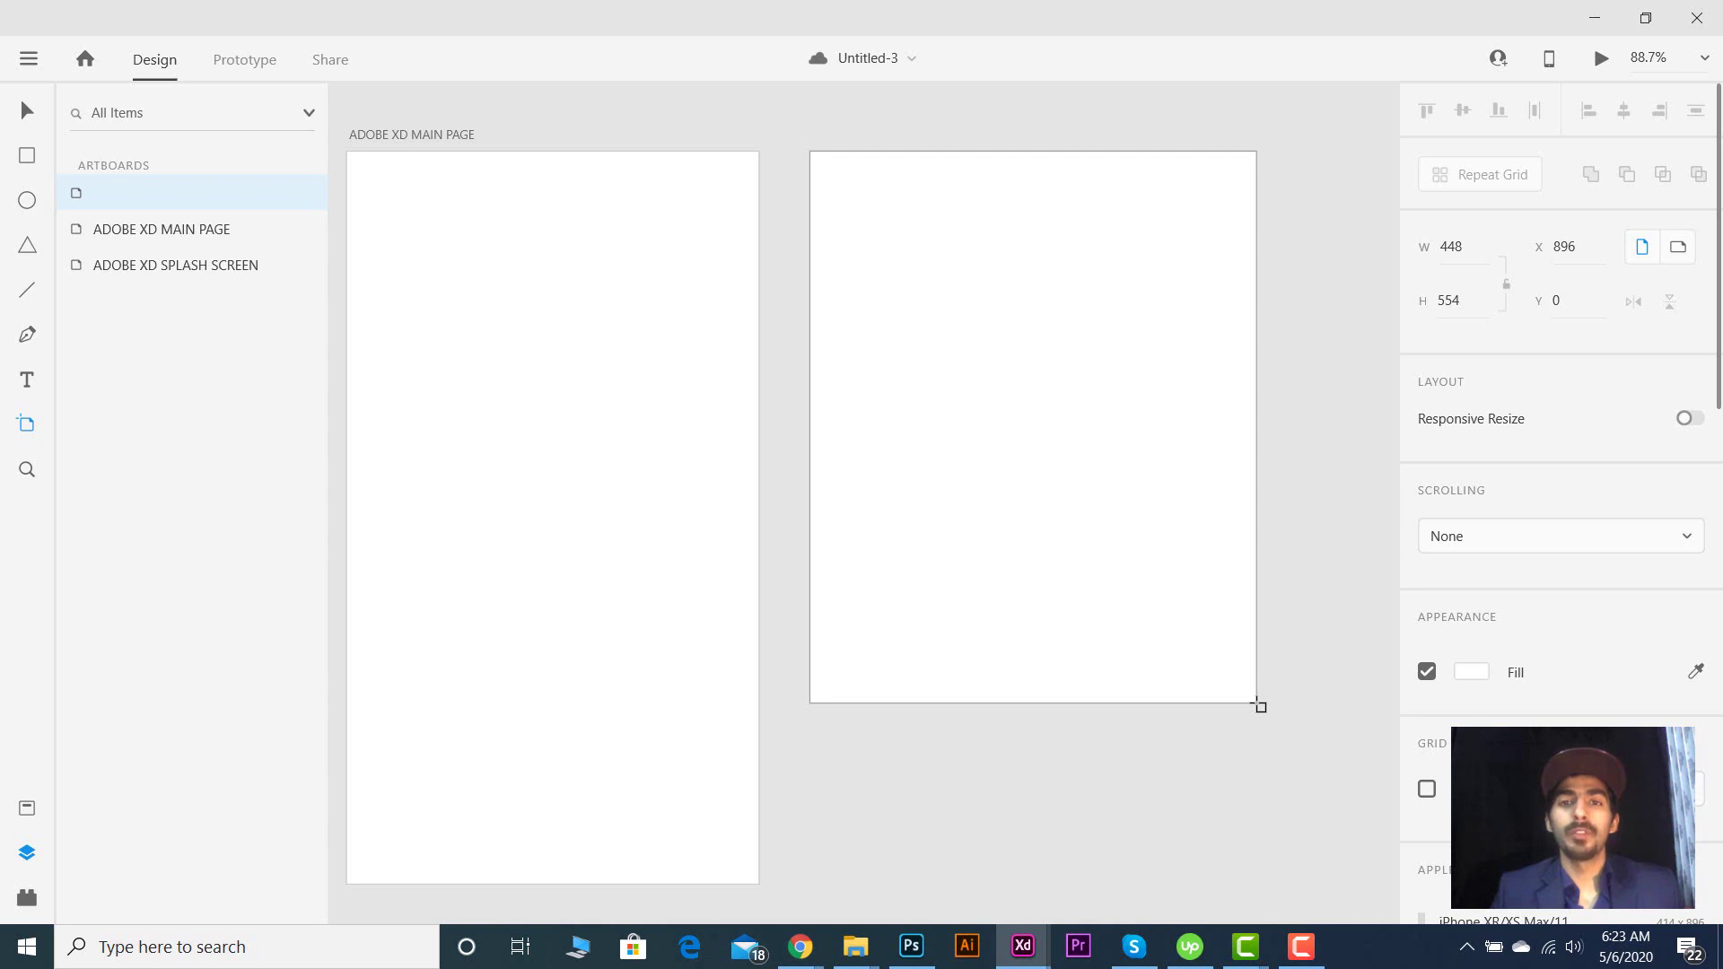
drag(1260, 706, 1260, 707)
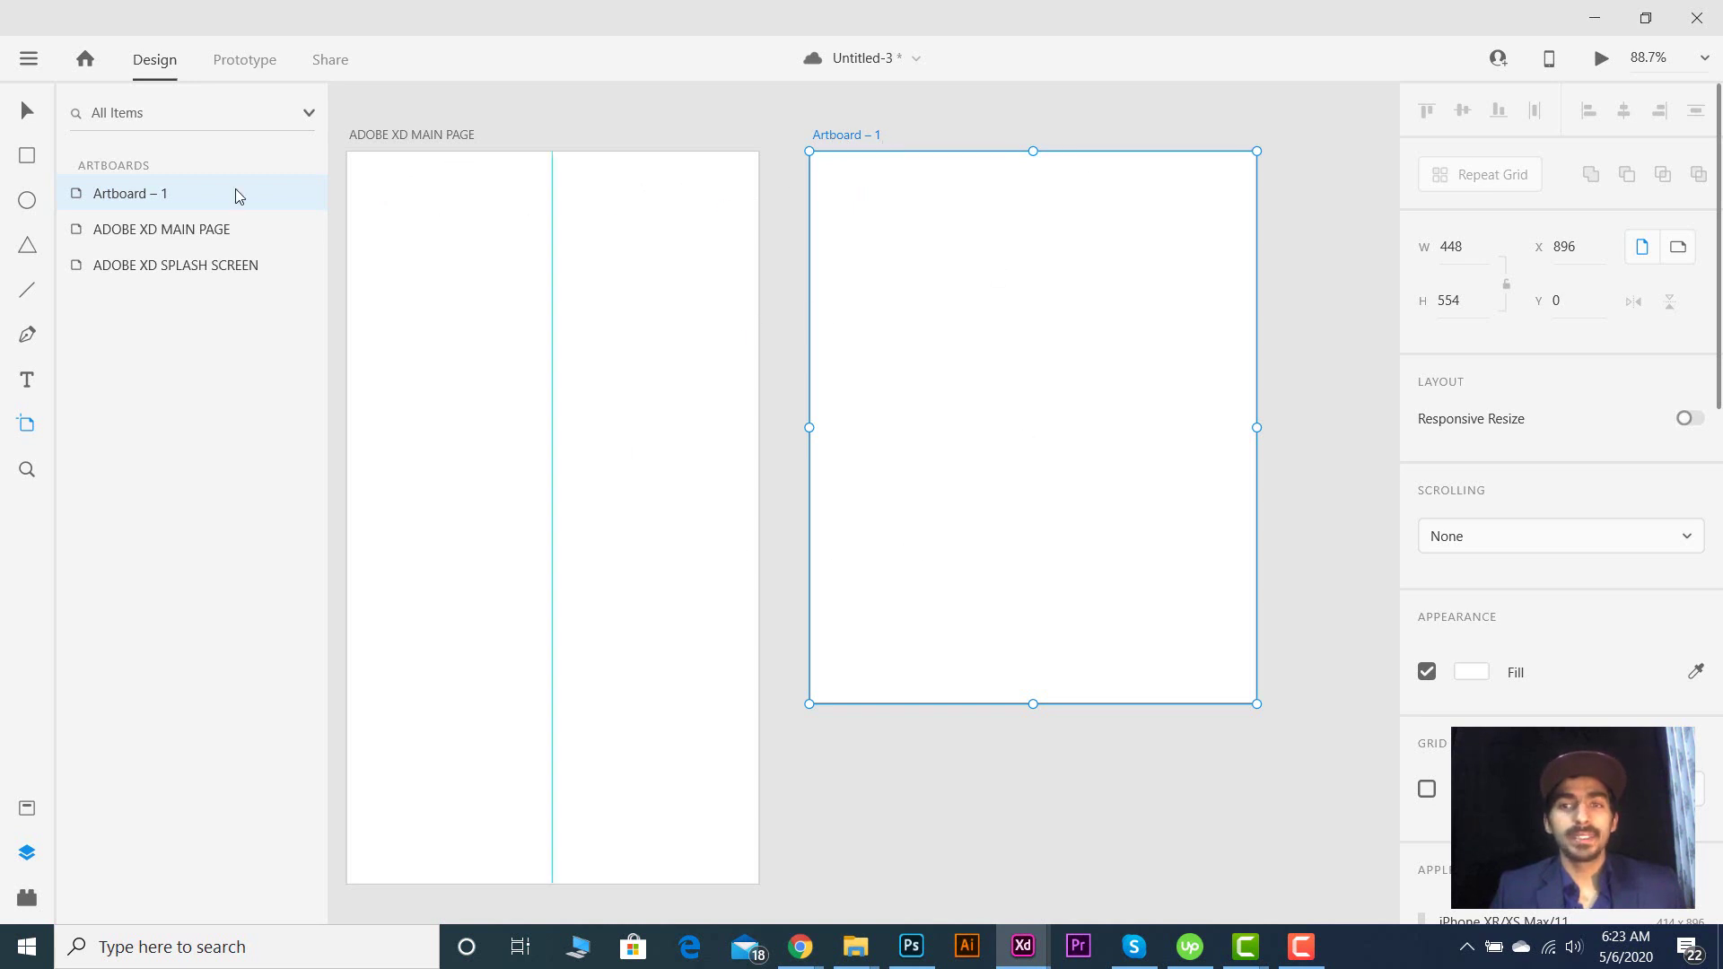
- Set the custom artboard's width to 600 and its height to 700
click(27, 111)
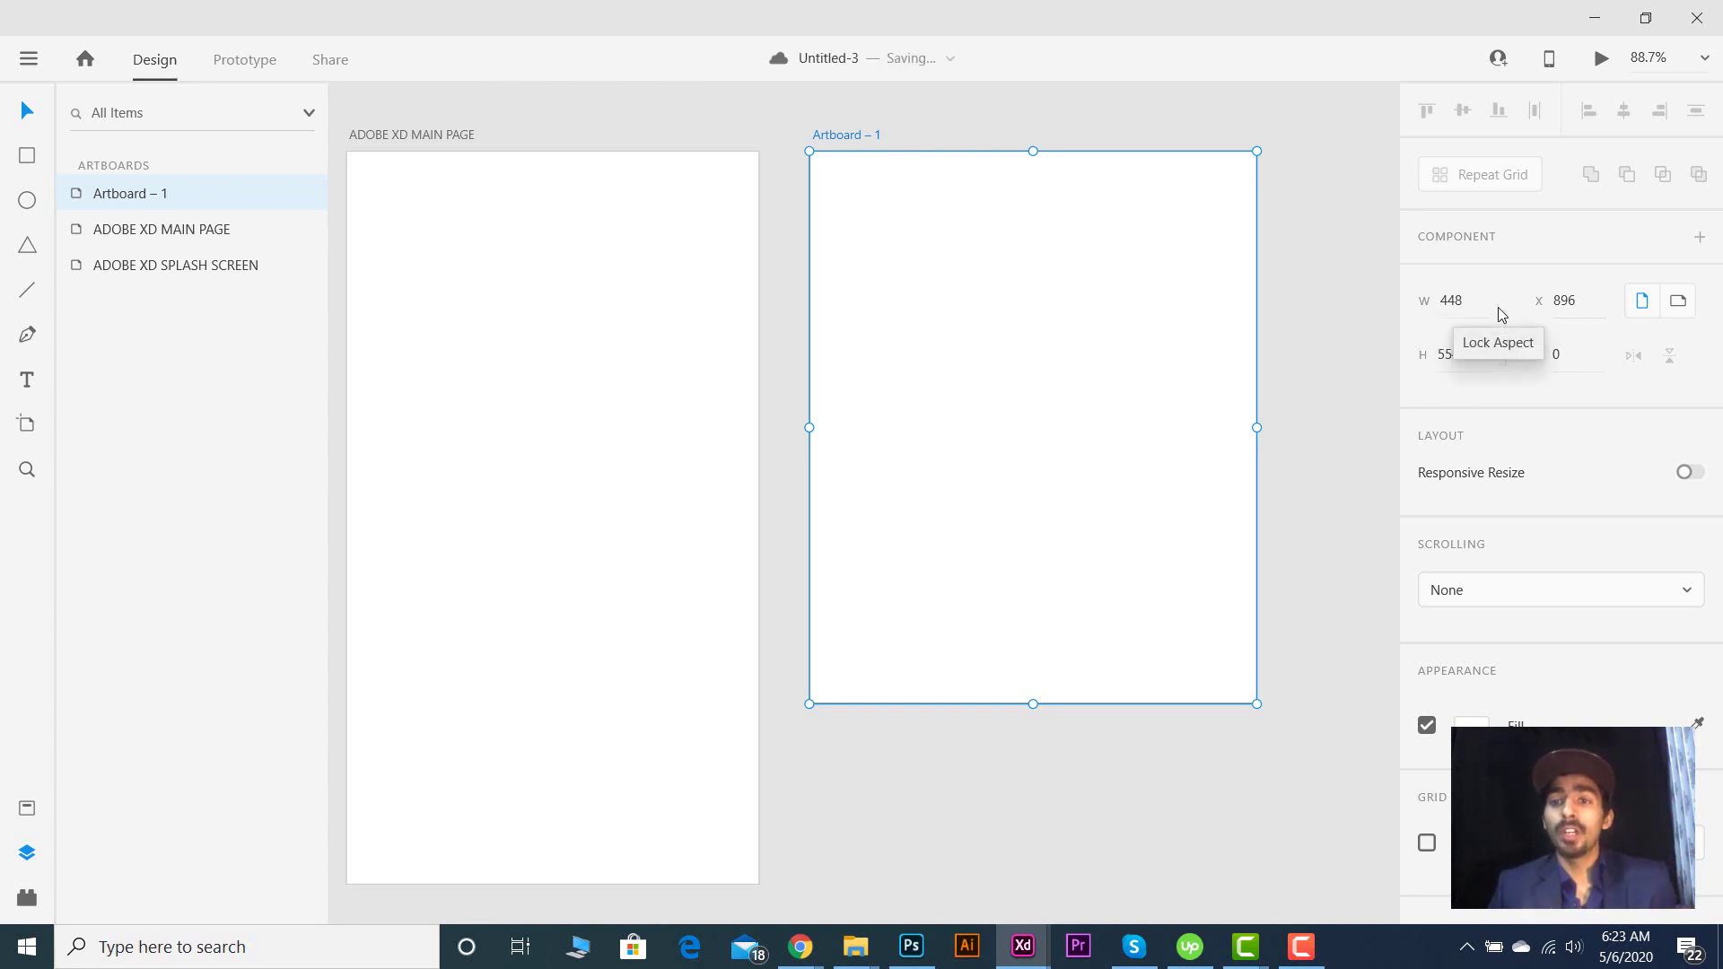
click(393, 135)
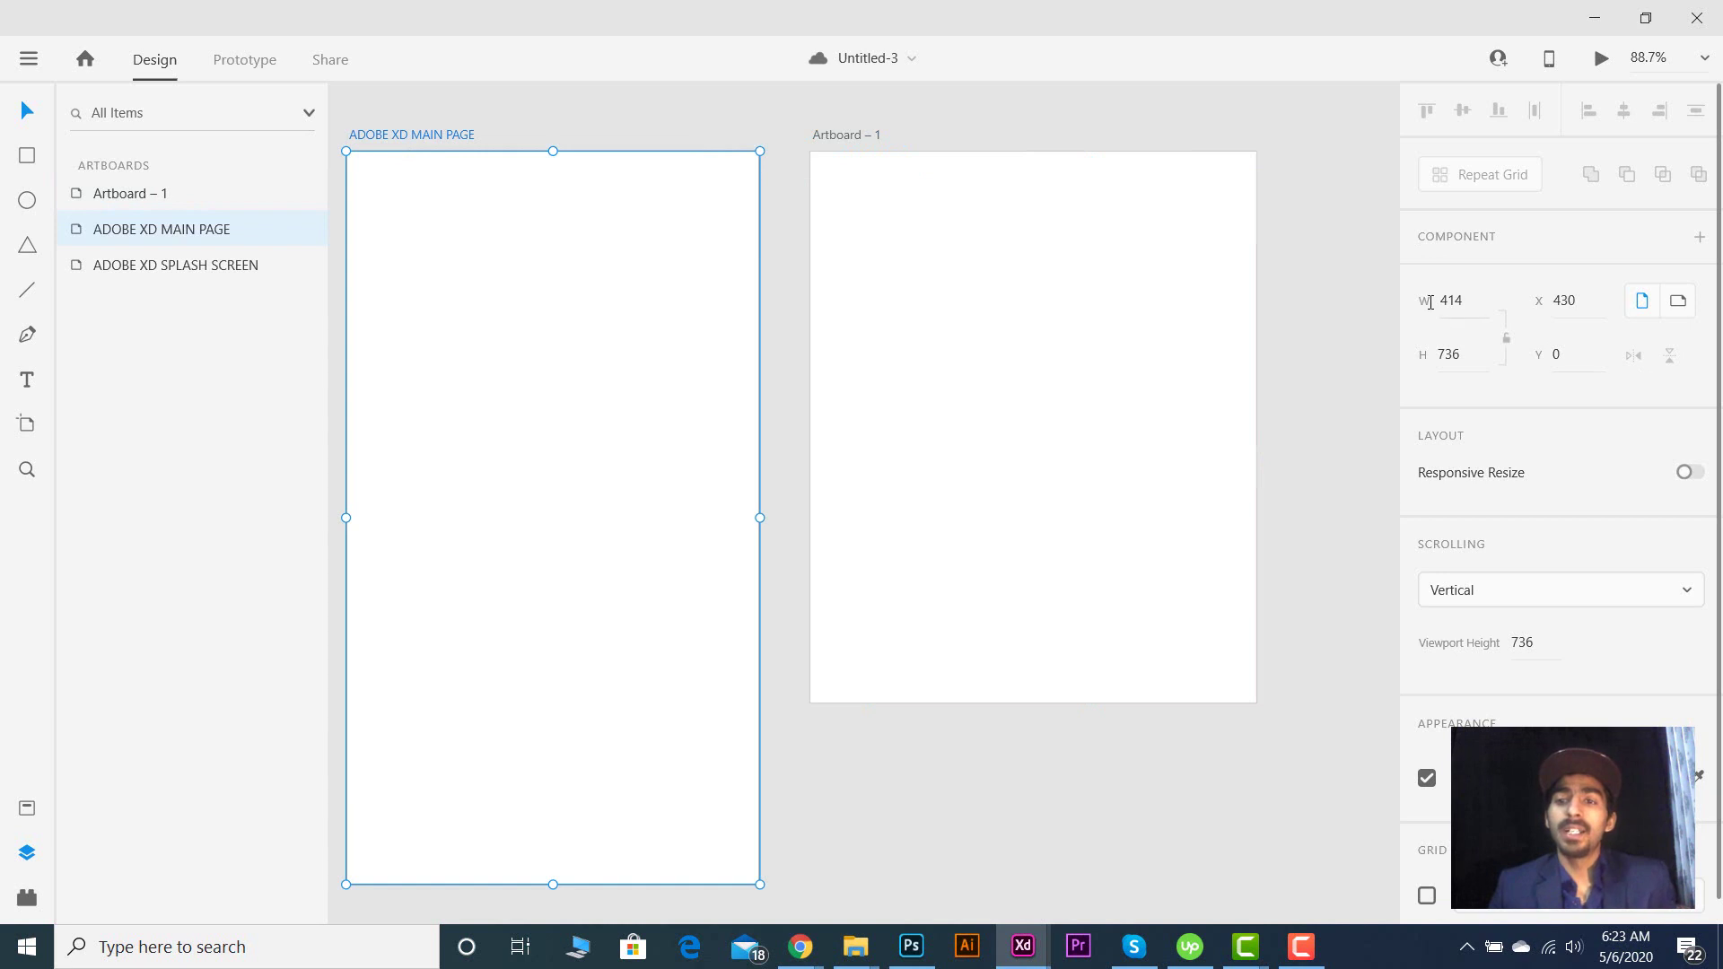
click(854, 137)
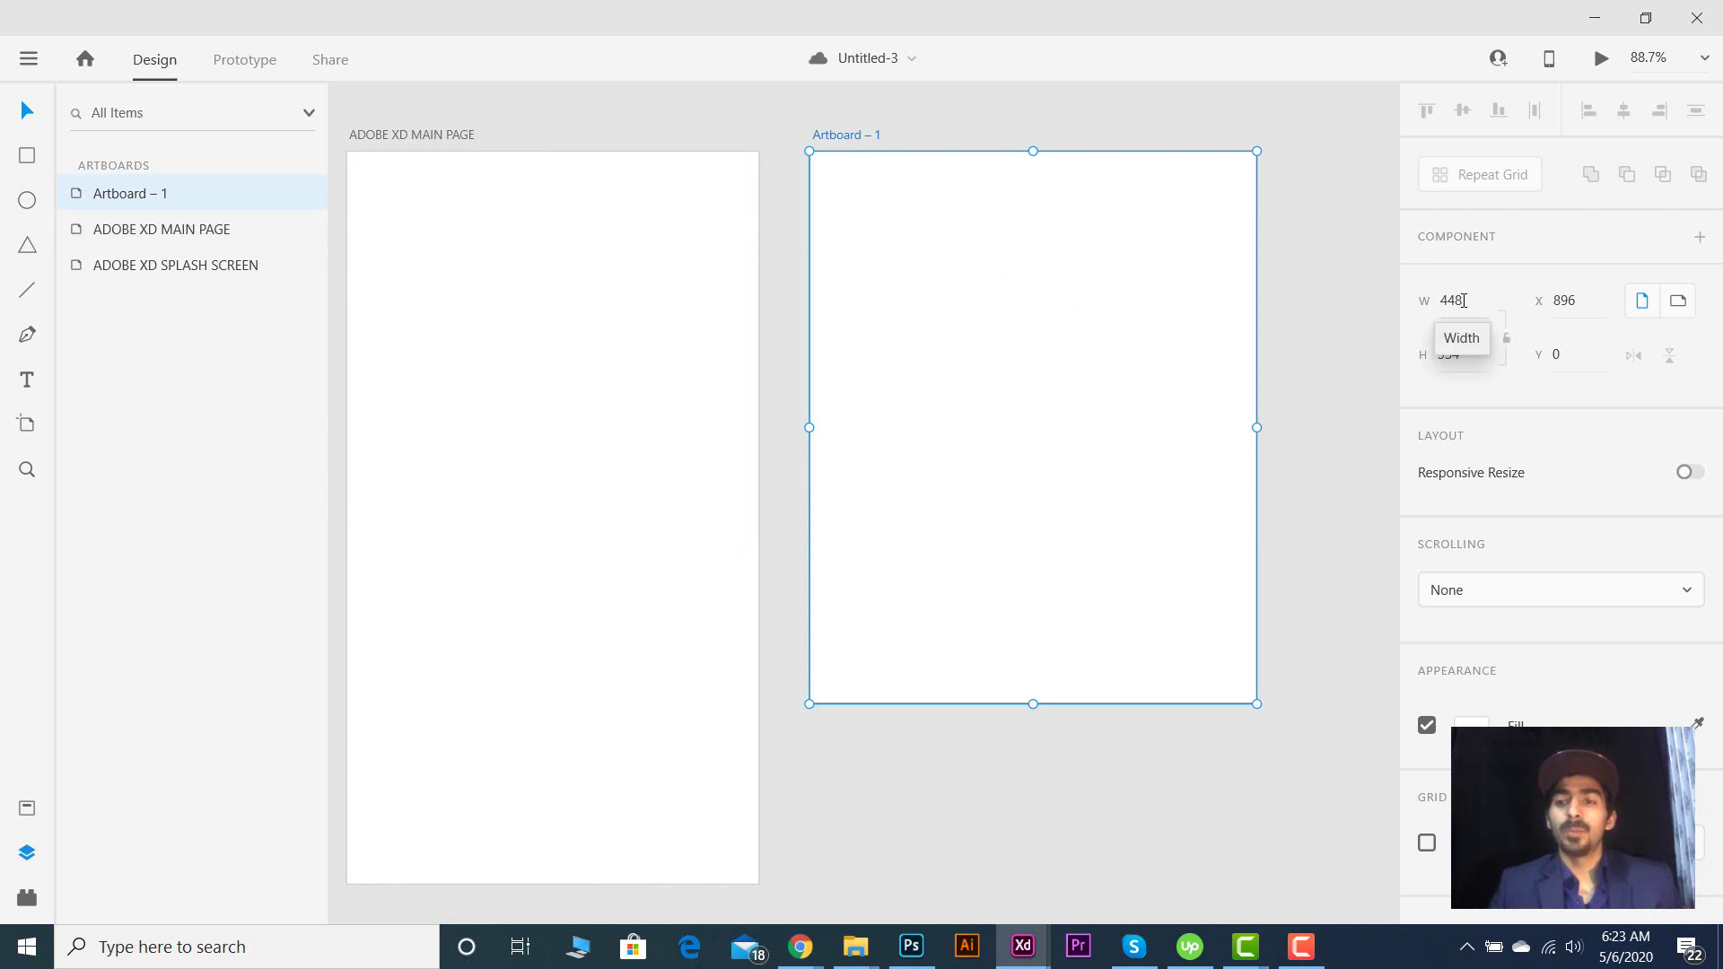
click(1433, 305)
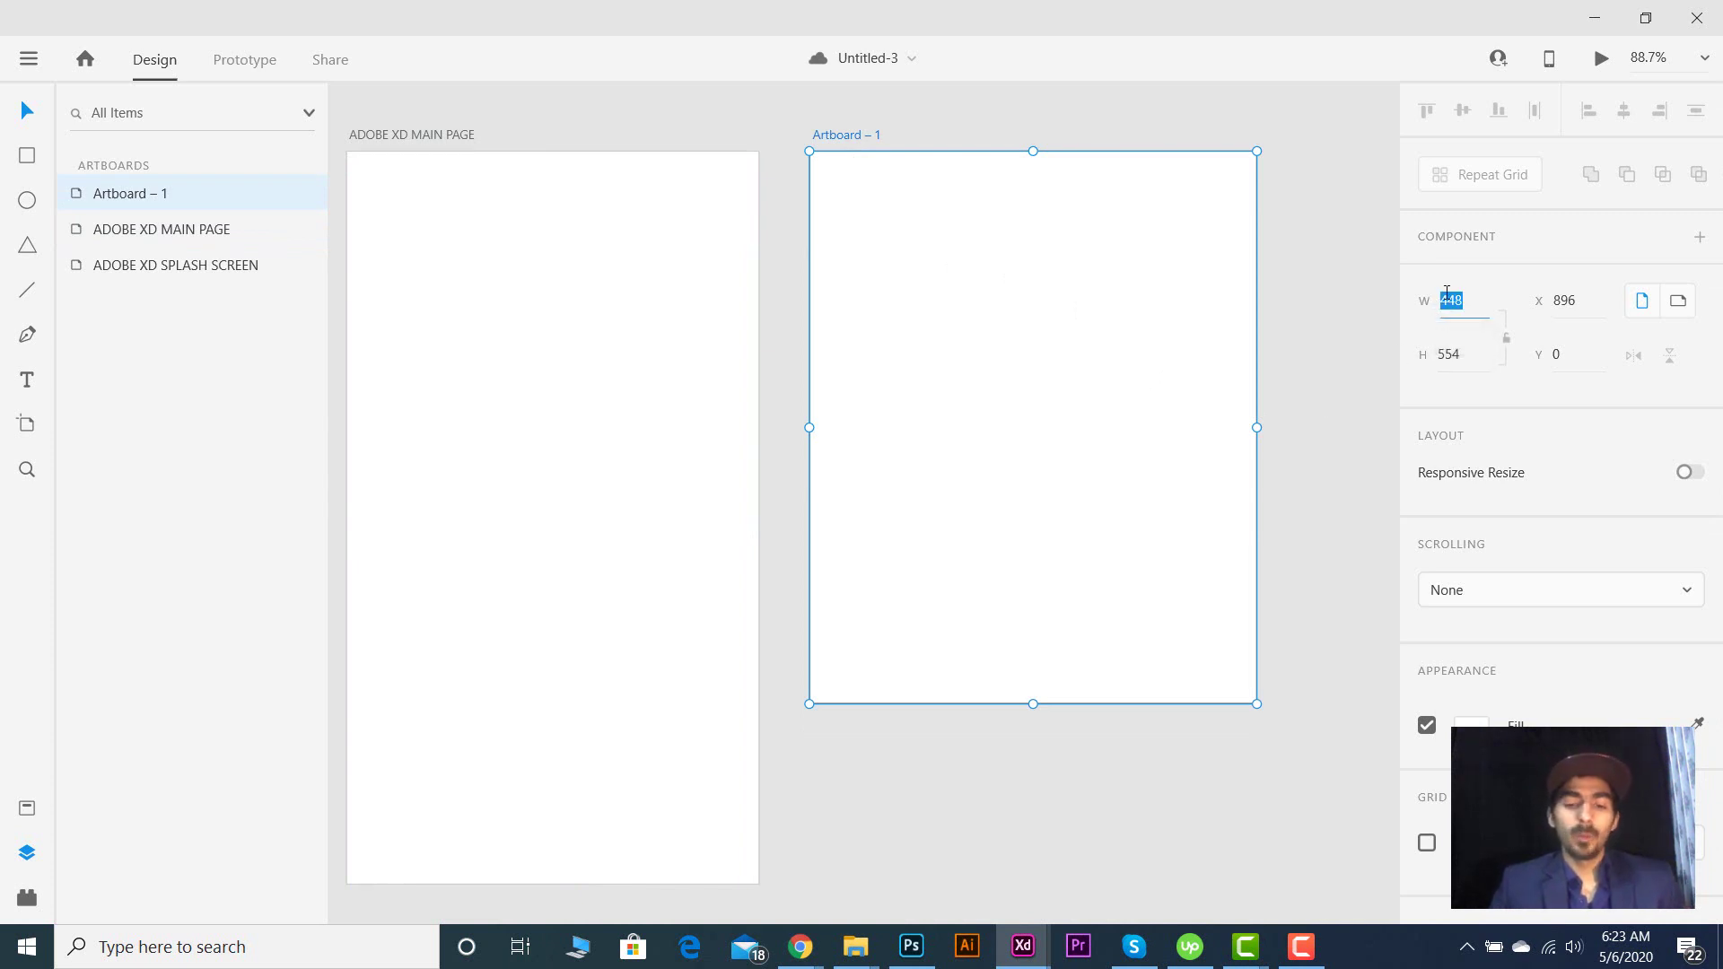
text(600)
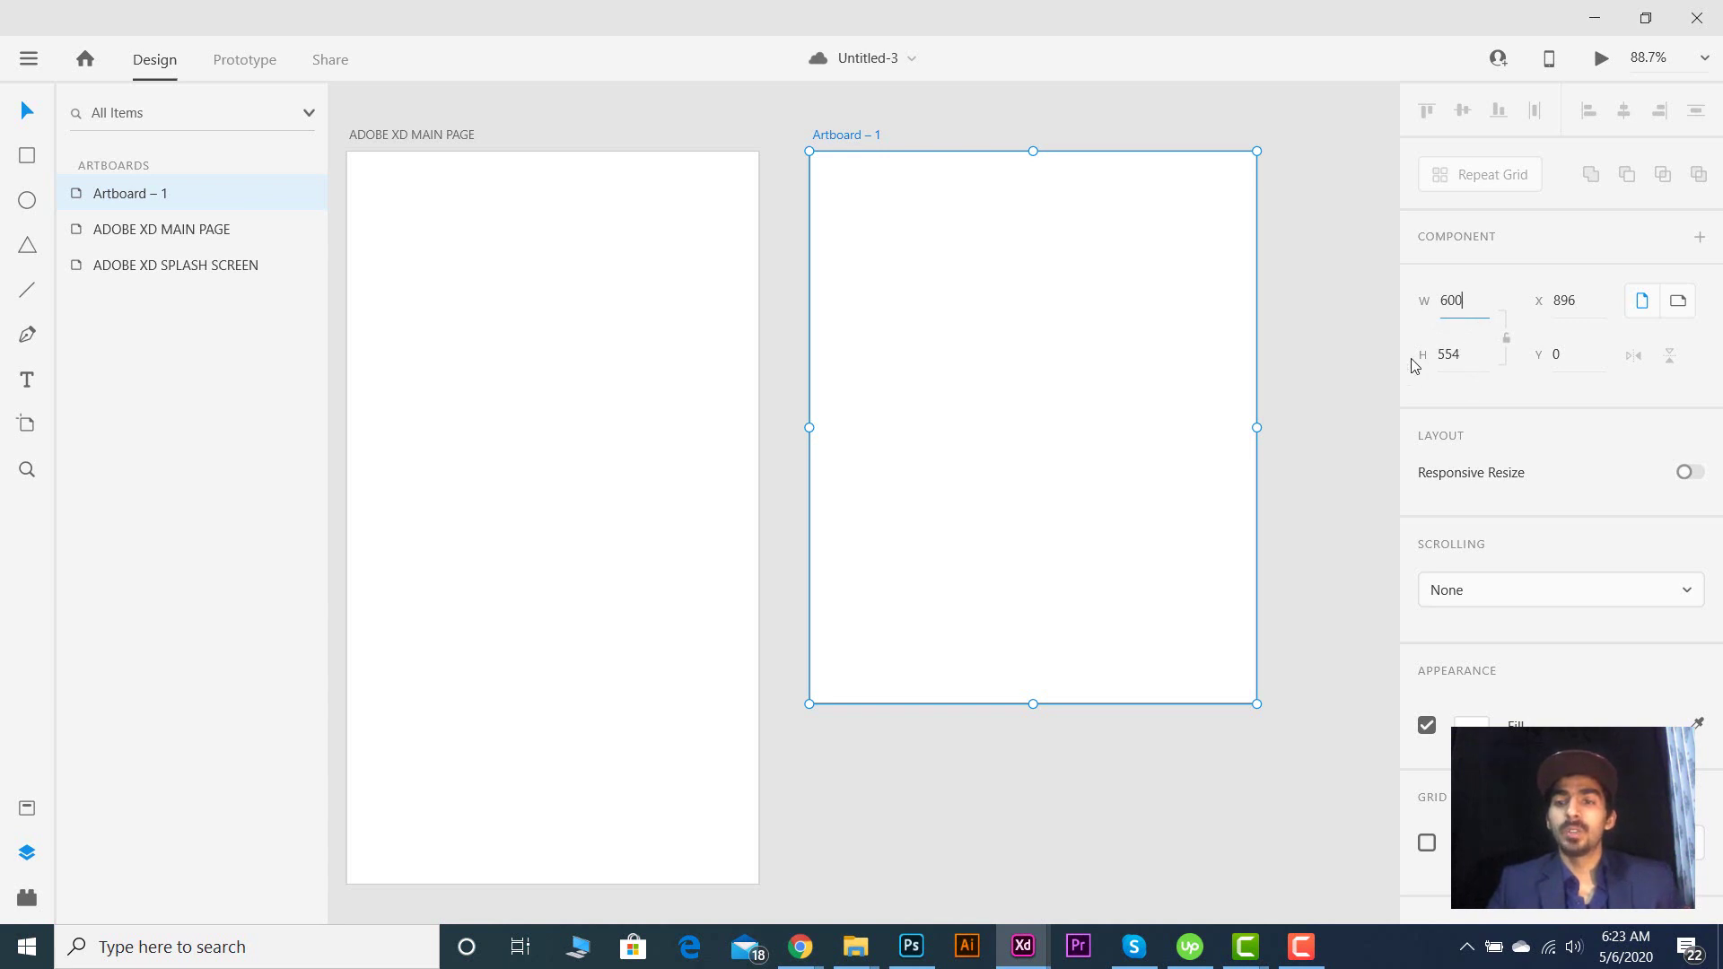
key(Tab)
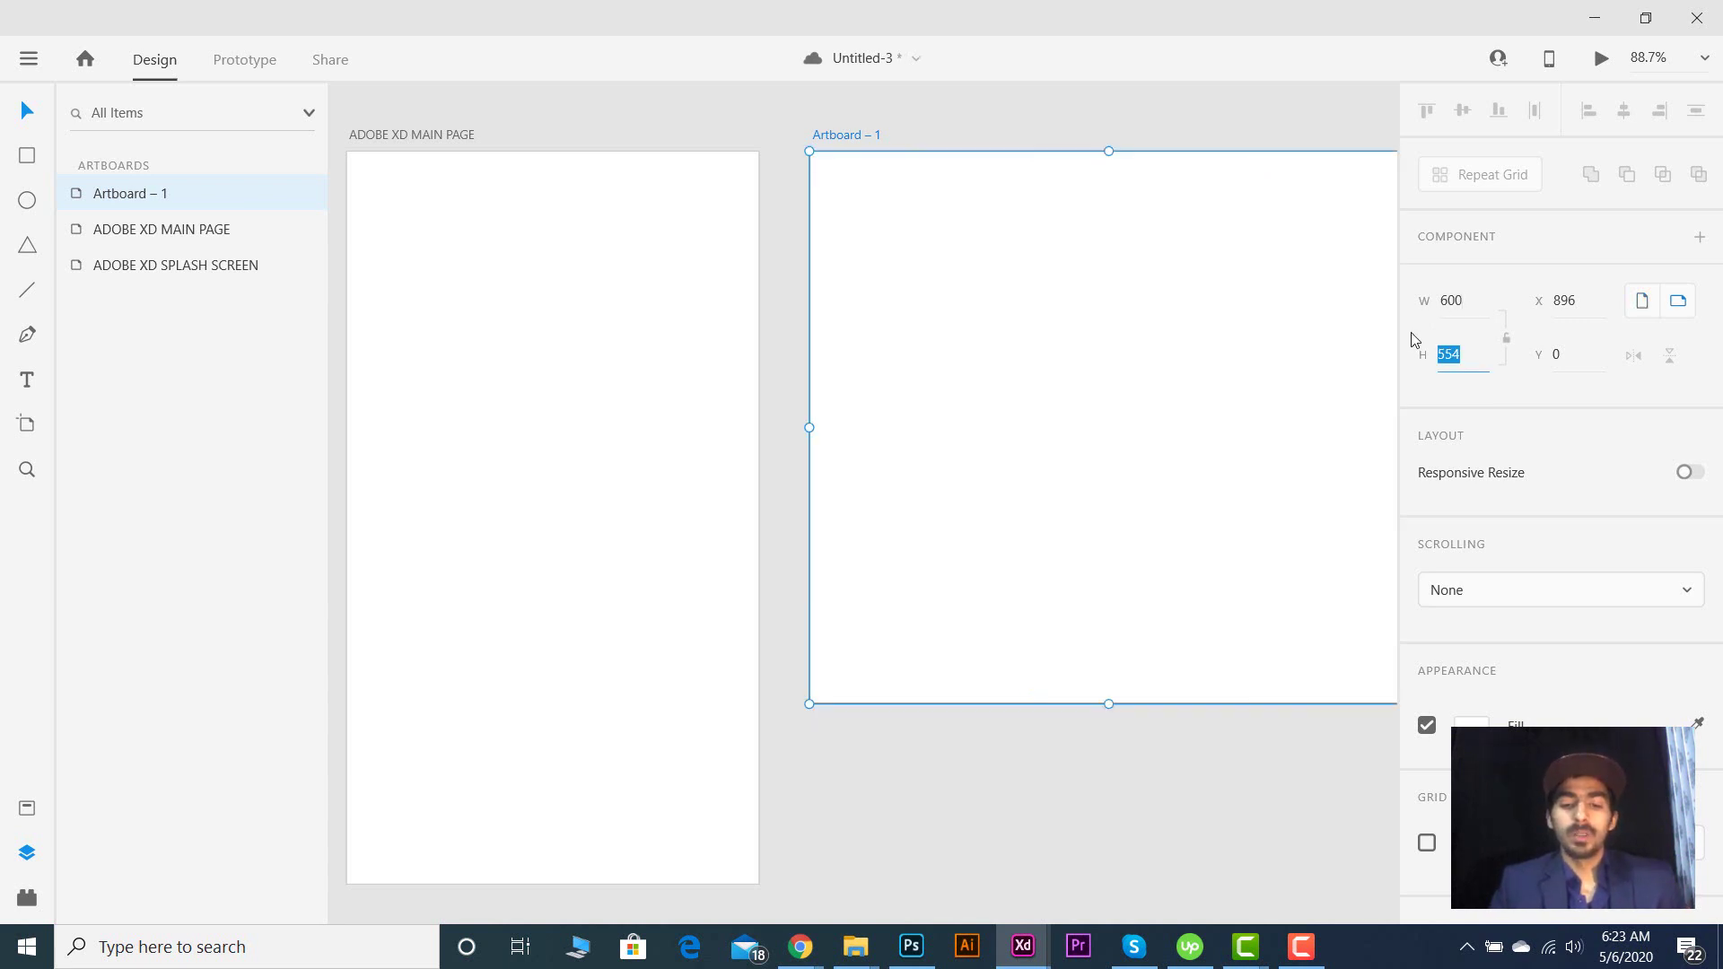
text(700)
key(Return)
- Shrink the custom artboard by its resize handles to about 391 × 363
scroll(1347, 370, right, 2)
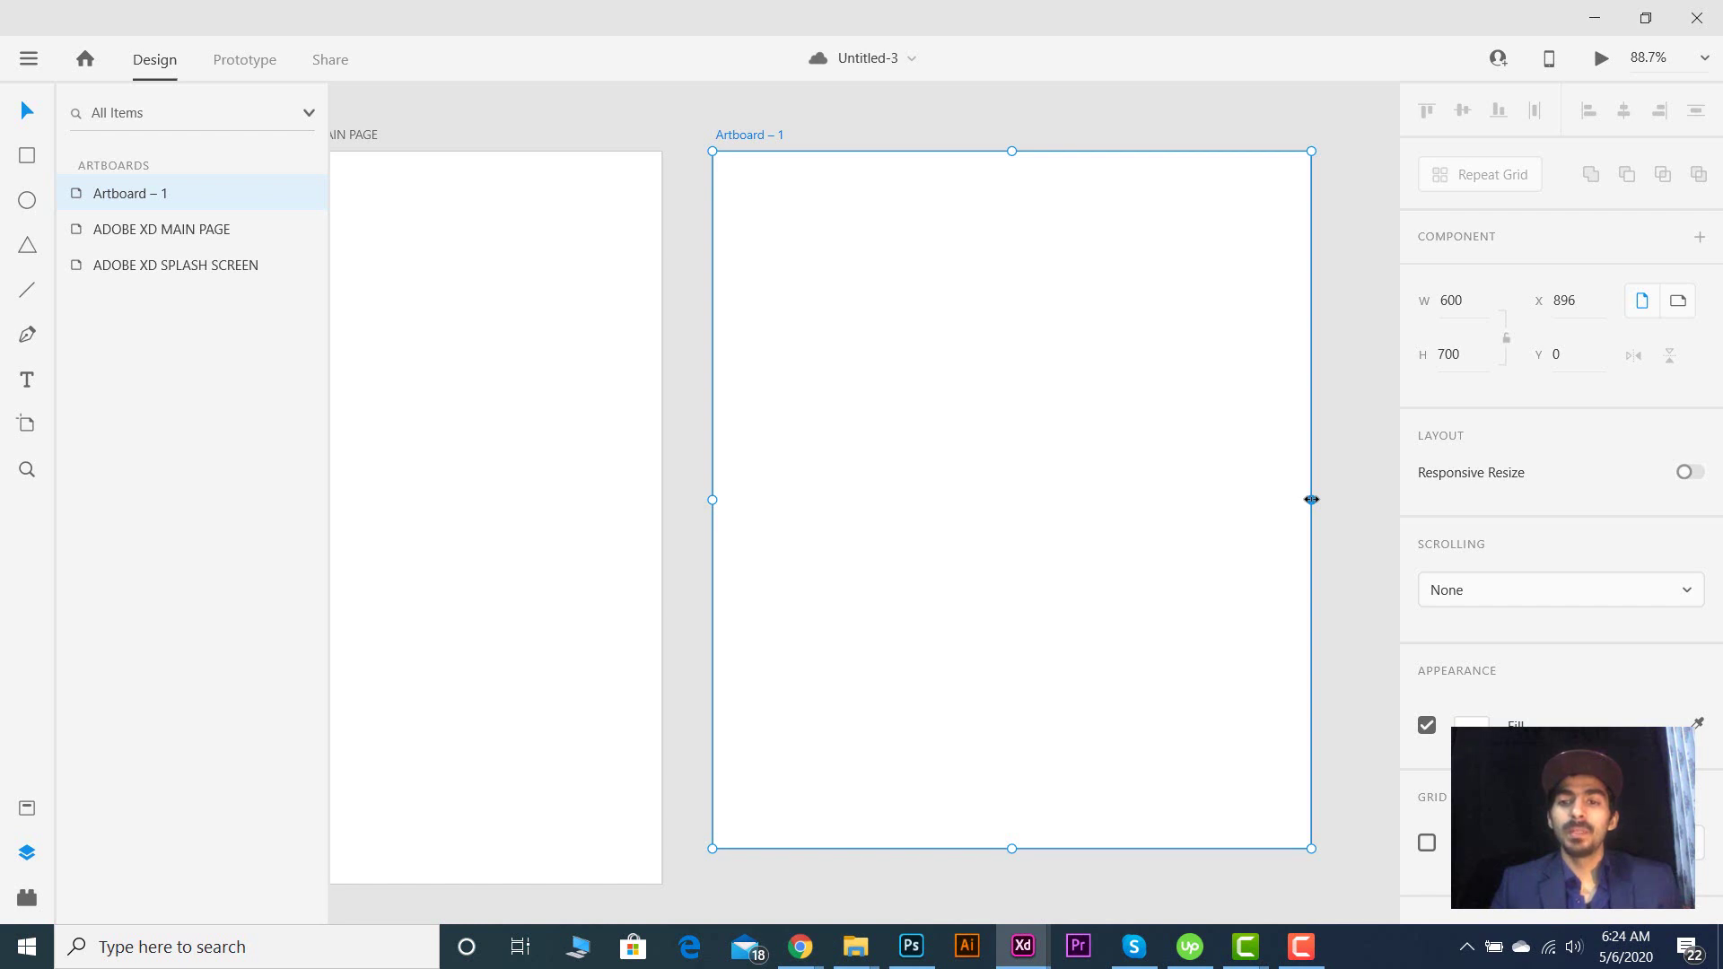
drag(1311, 500, 1246, 535)
drag(1238, 848, 1102, 514)
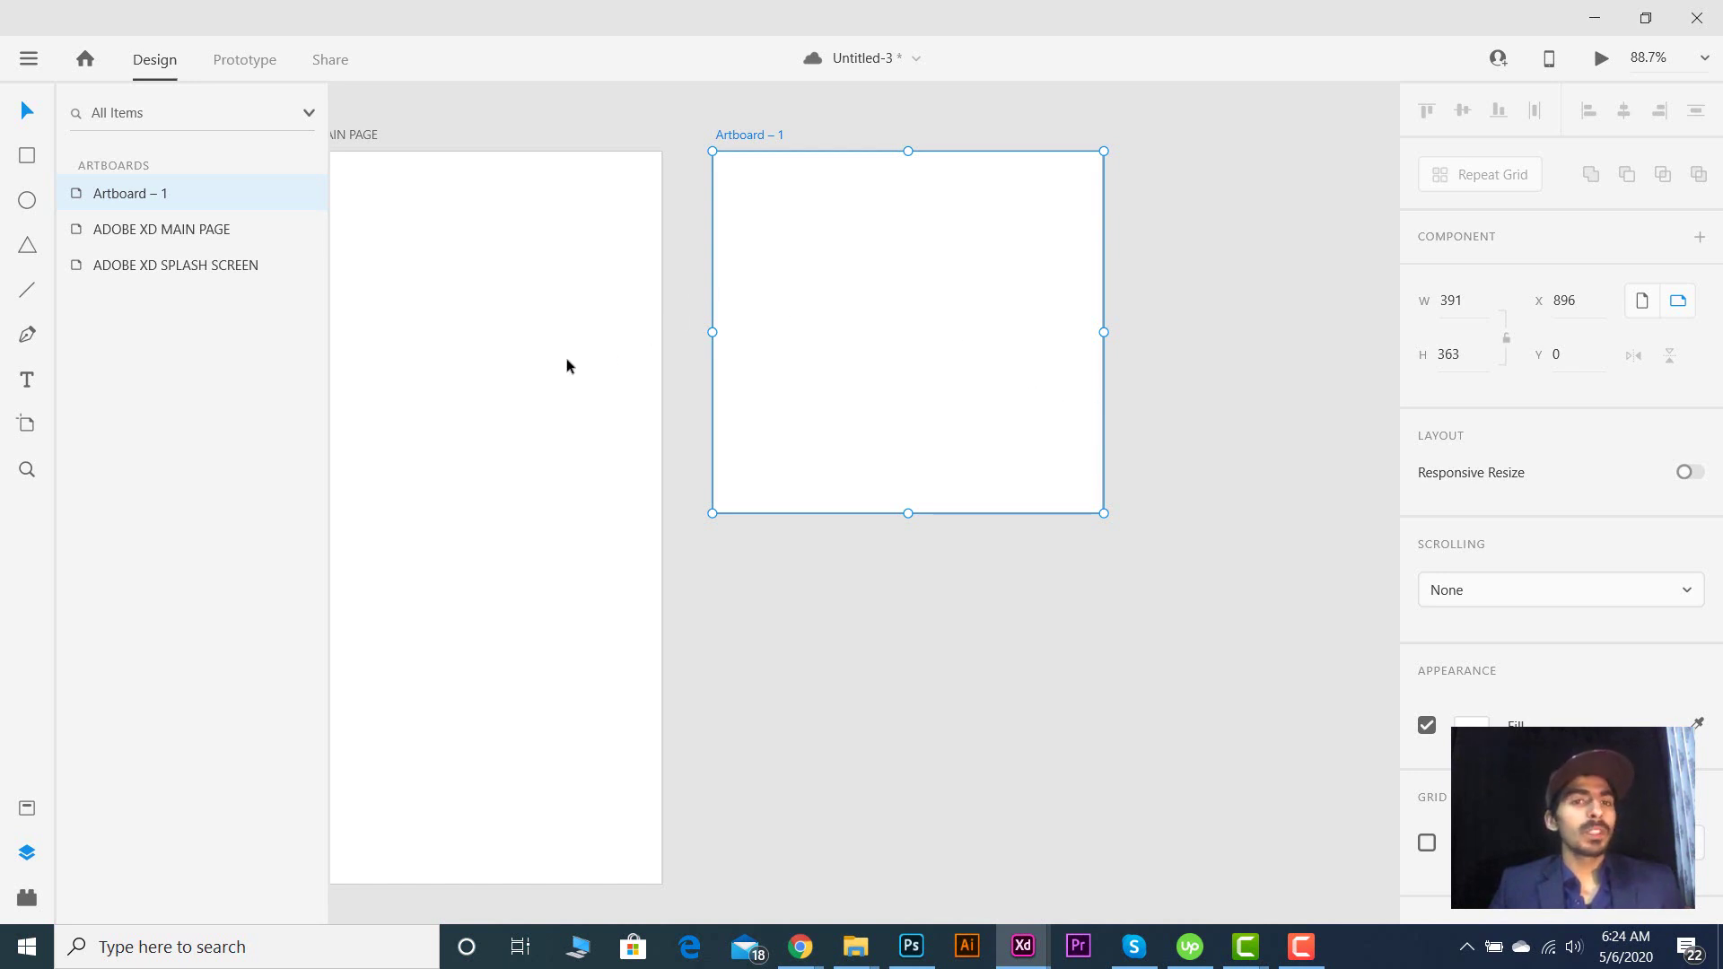
- Paste a copy of the purple ADOBE XD SPLASH SCREEN artboard beyond the custom artboard and save the document
scroll(569, 358, left, 3)
scroll(568, 358, right, 5)
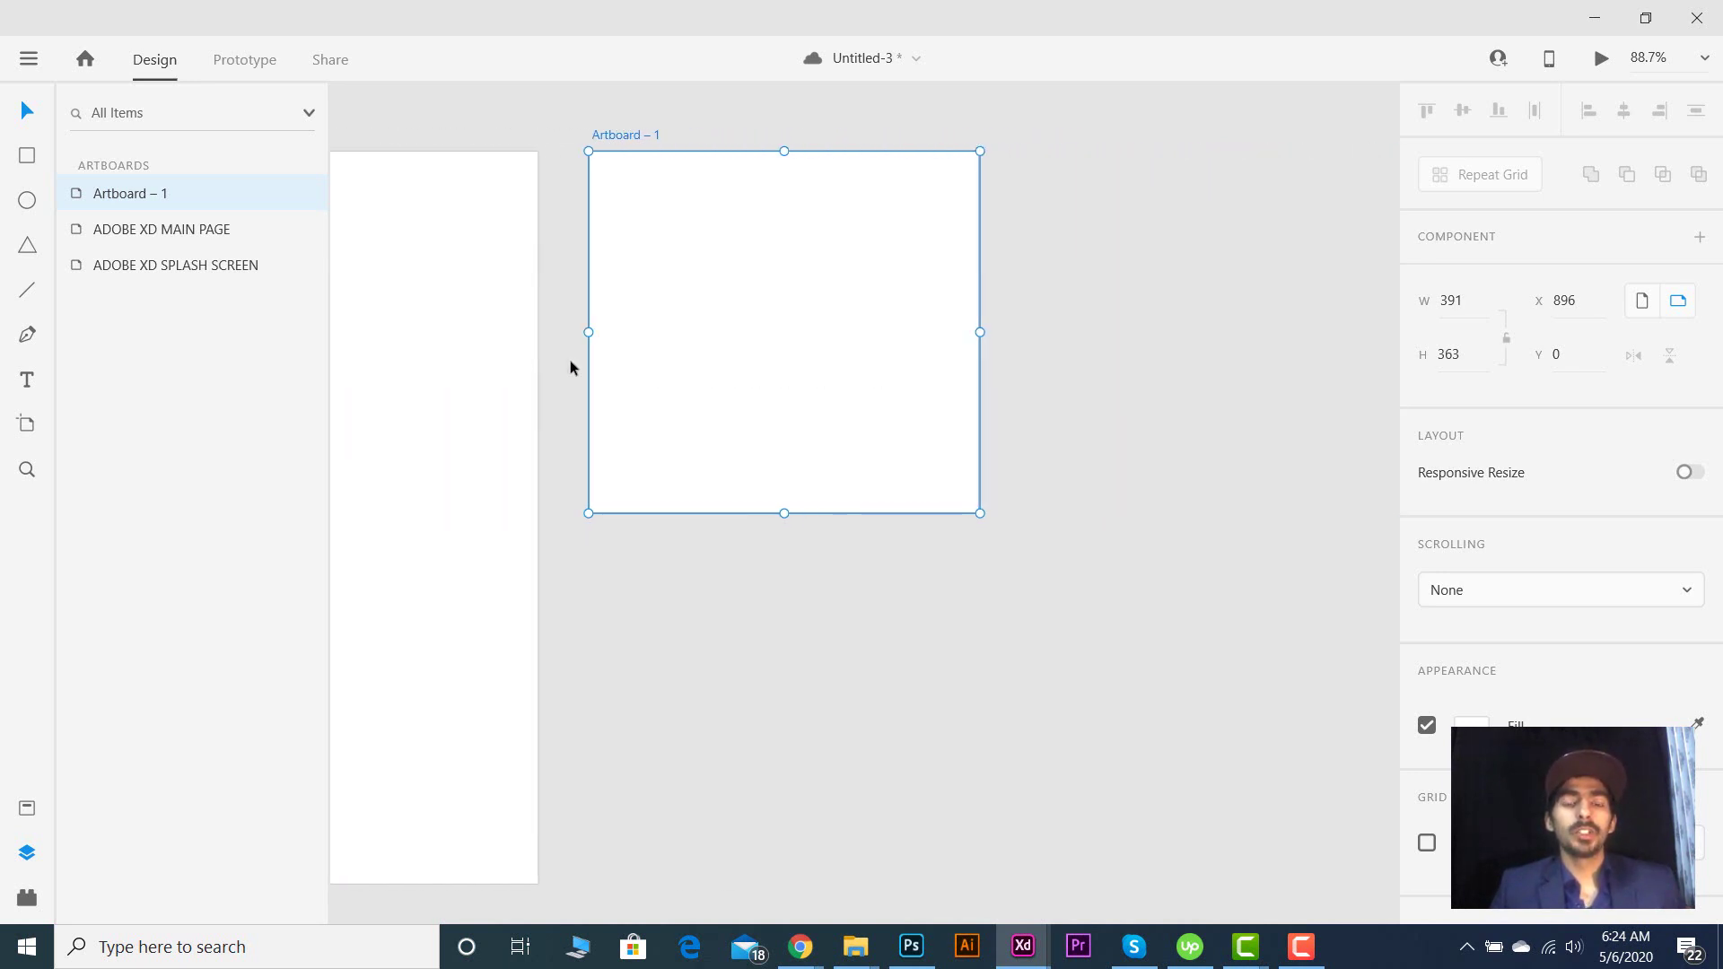
scroll(569, 358, right, 1)
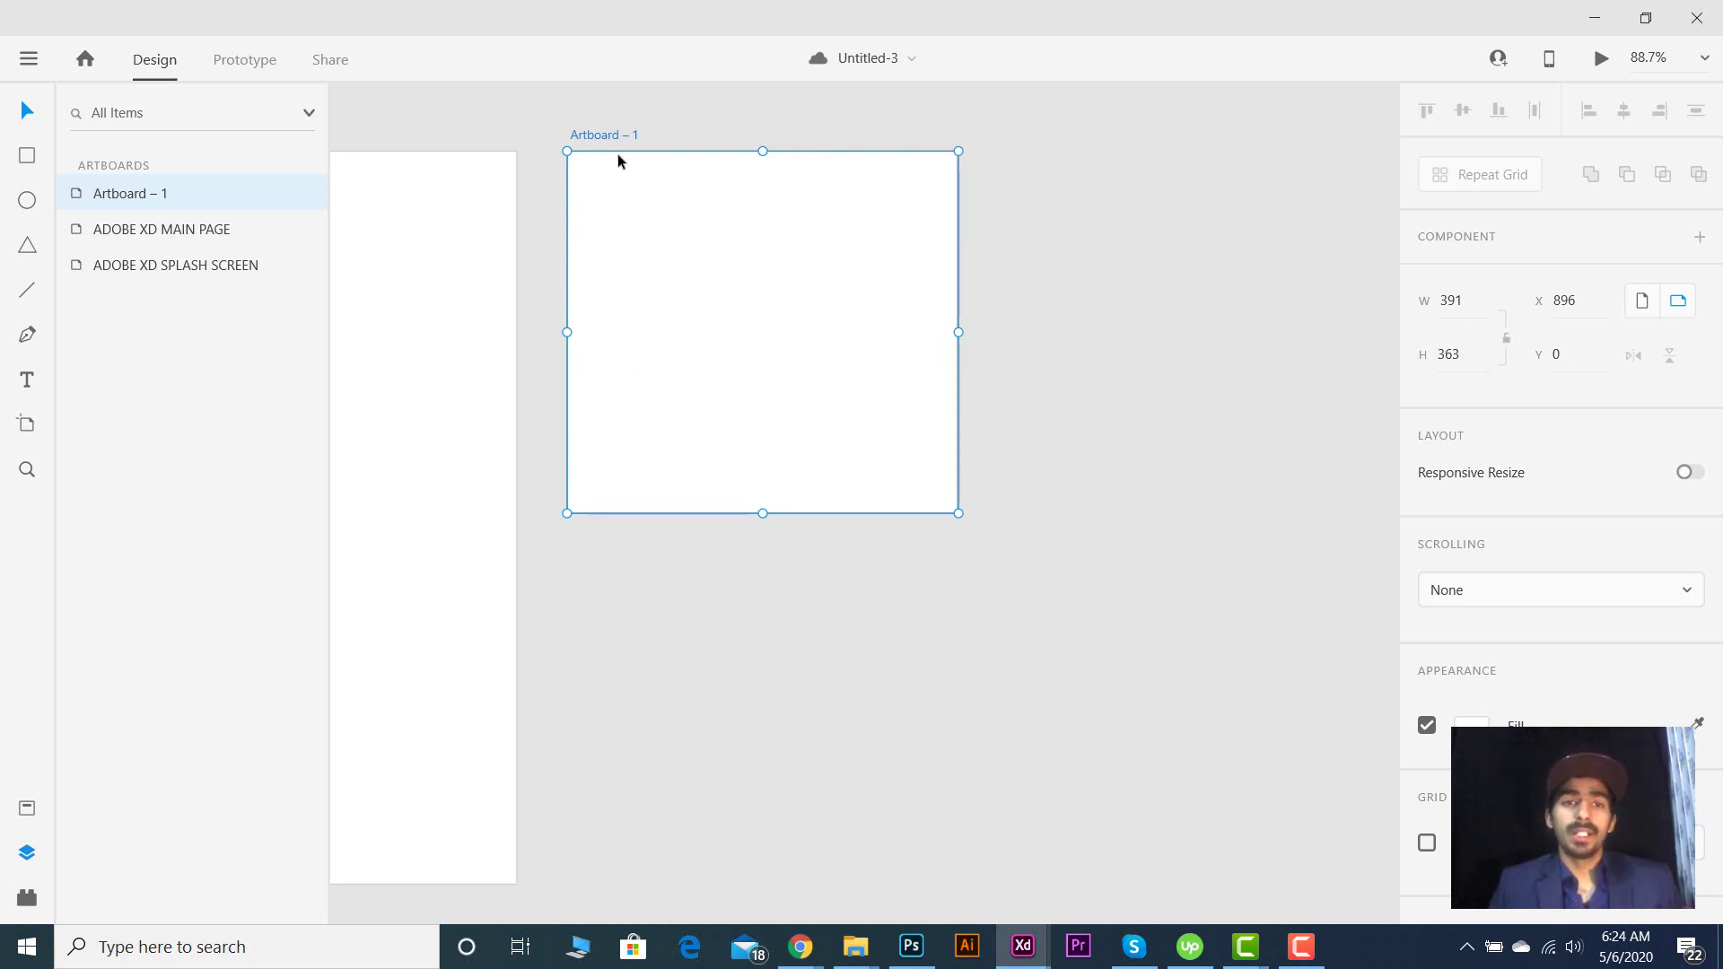
scroll(617, 155, left, 5)
scroll(618, 156, right, 1)
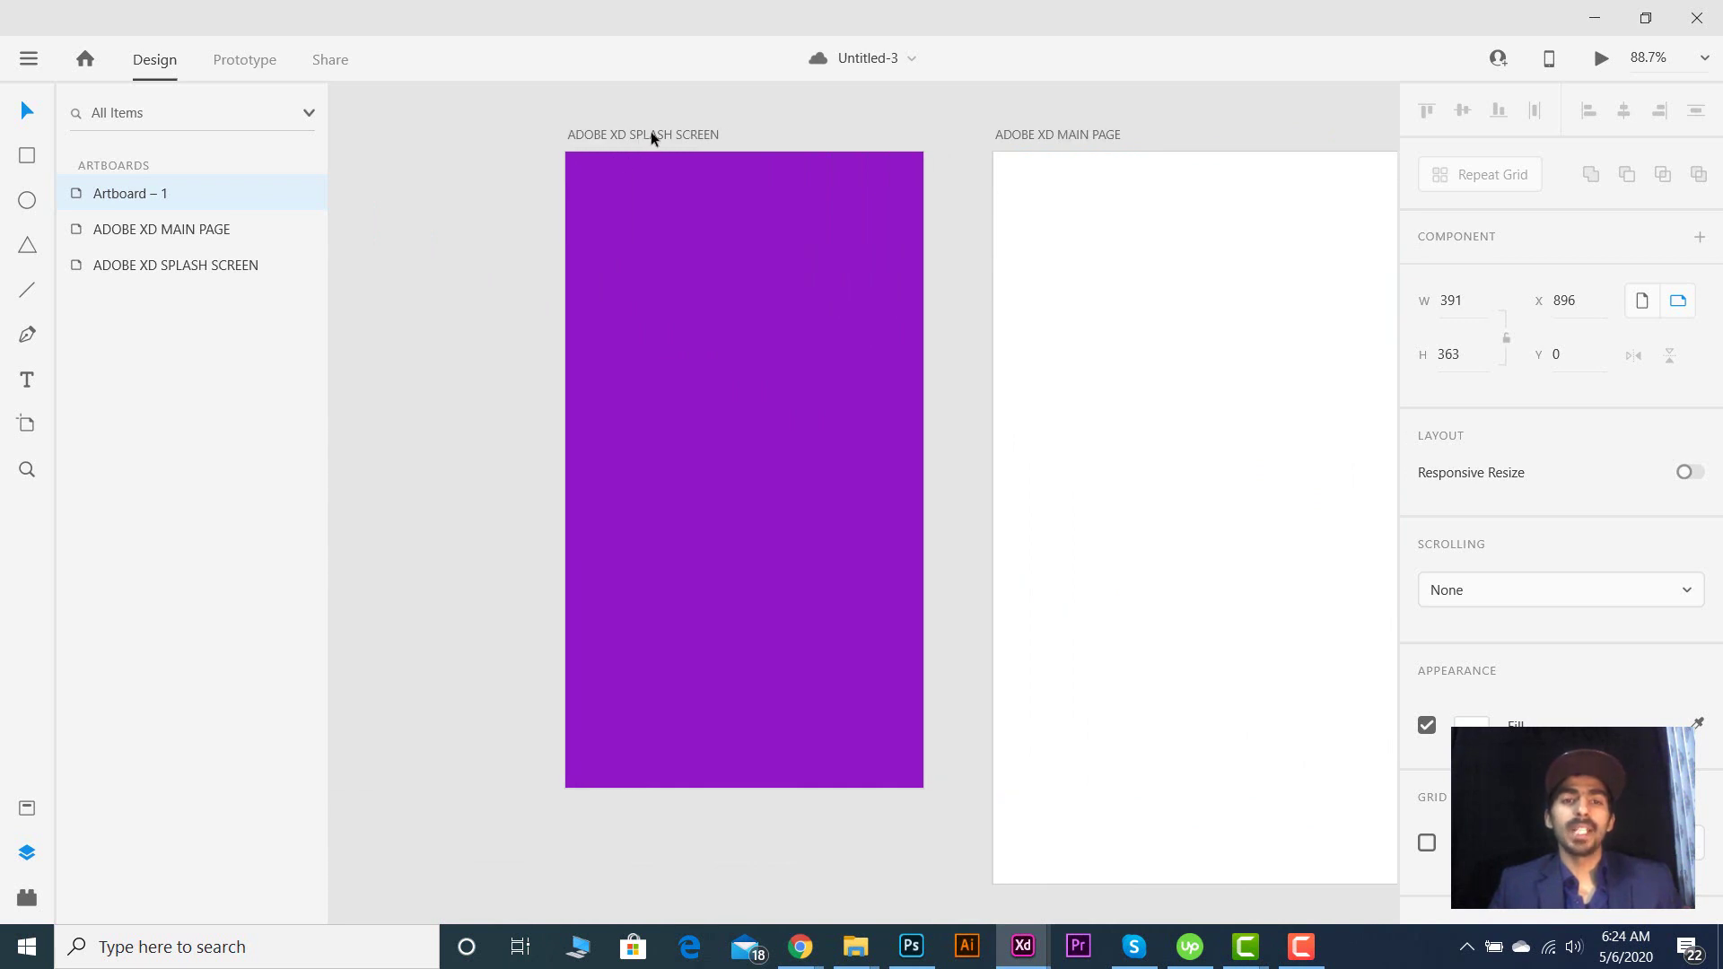
click(652, 135)
scroll(652, 135, right, 3)
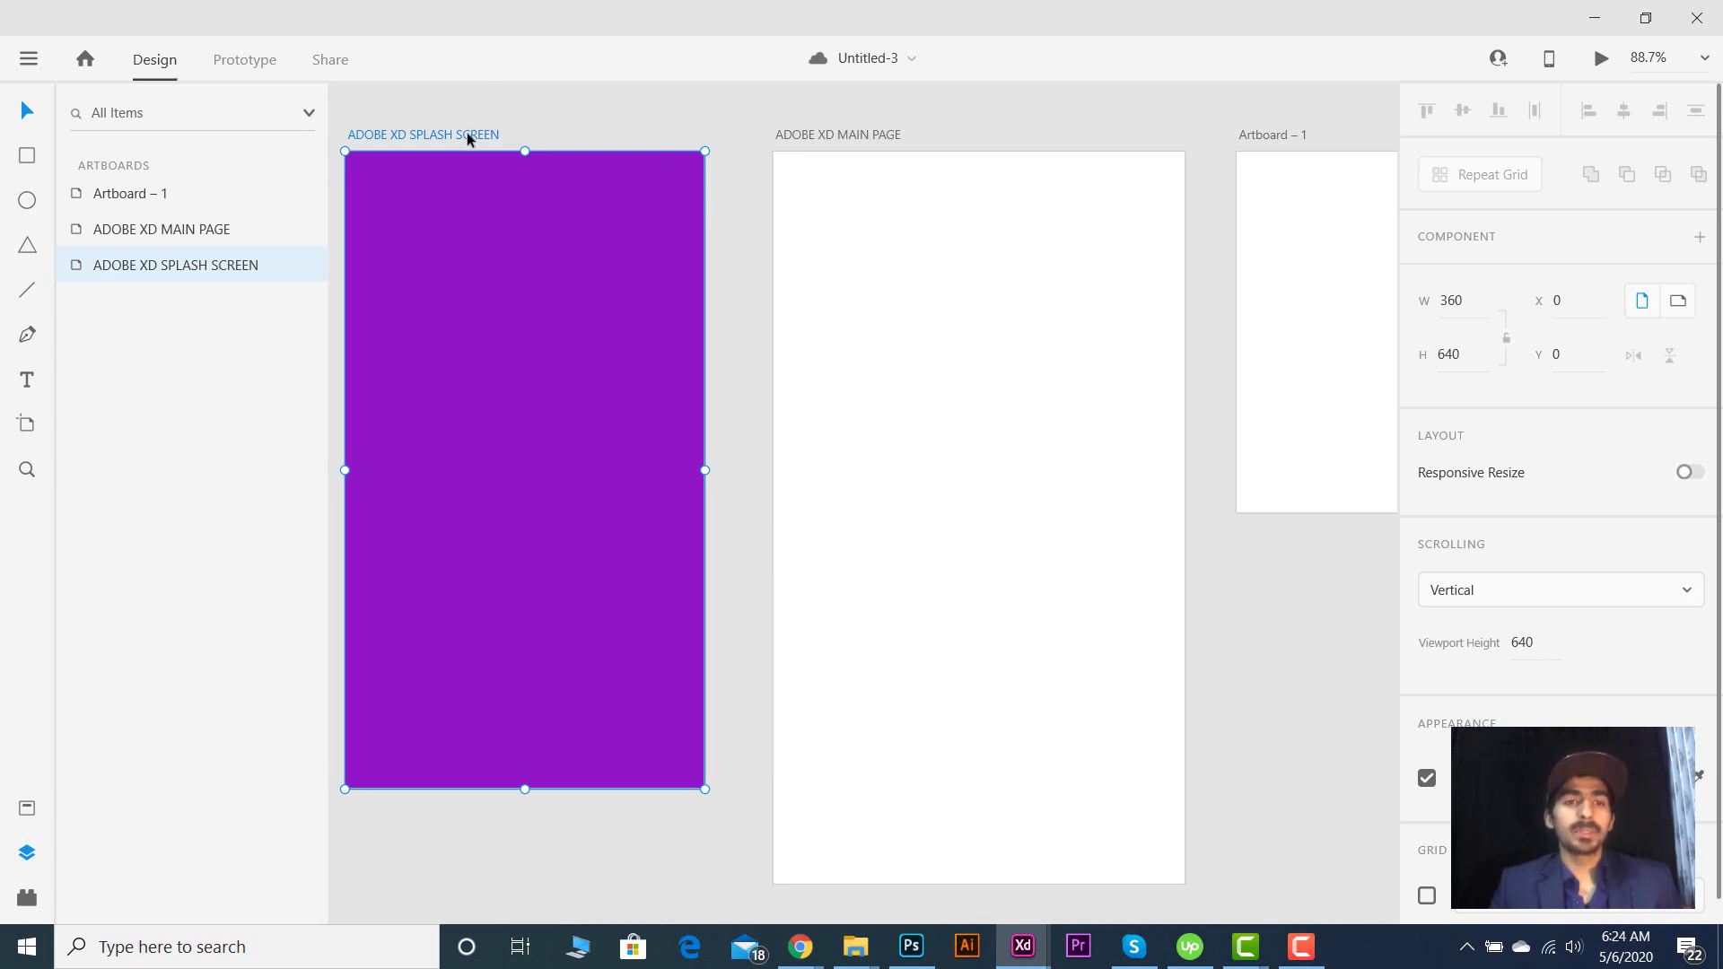
scroll(934, 153, right, 7)
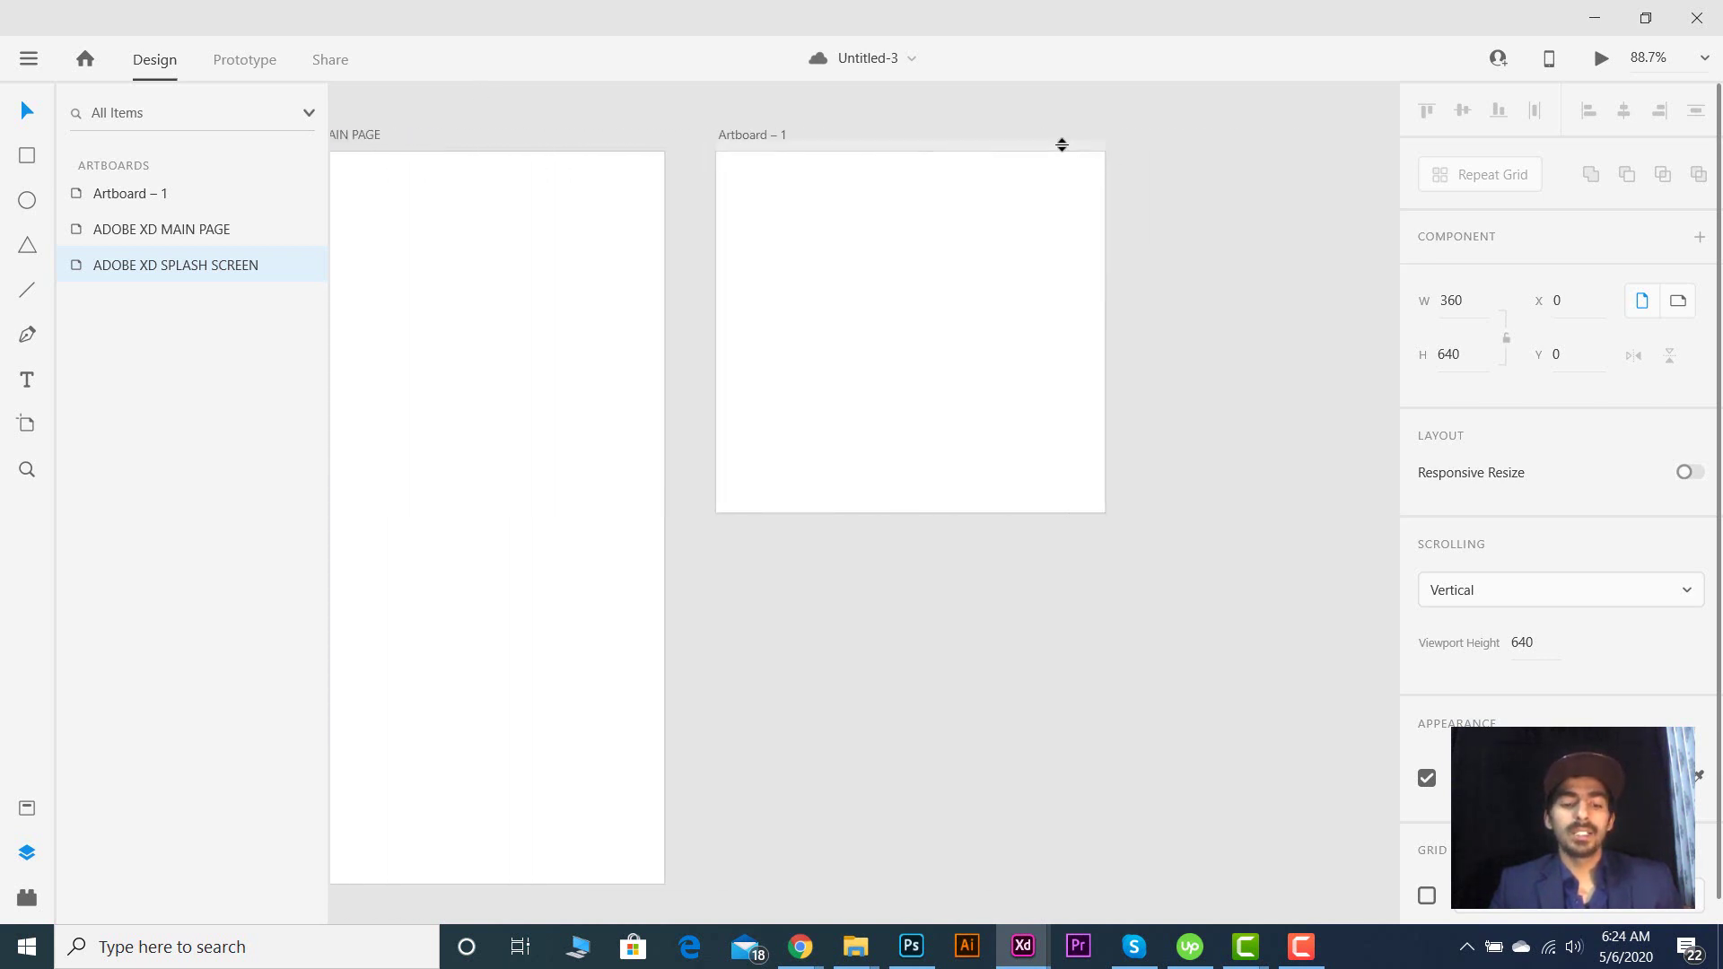
key(ctrl+v)
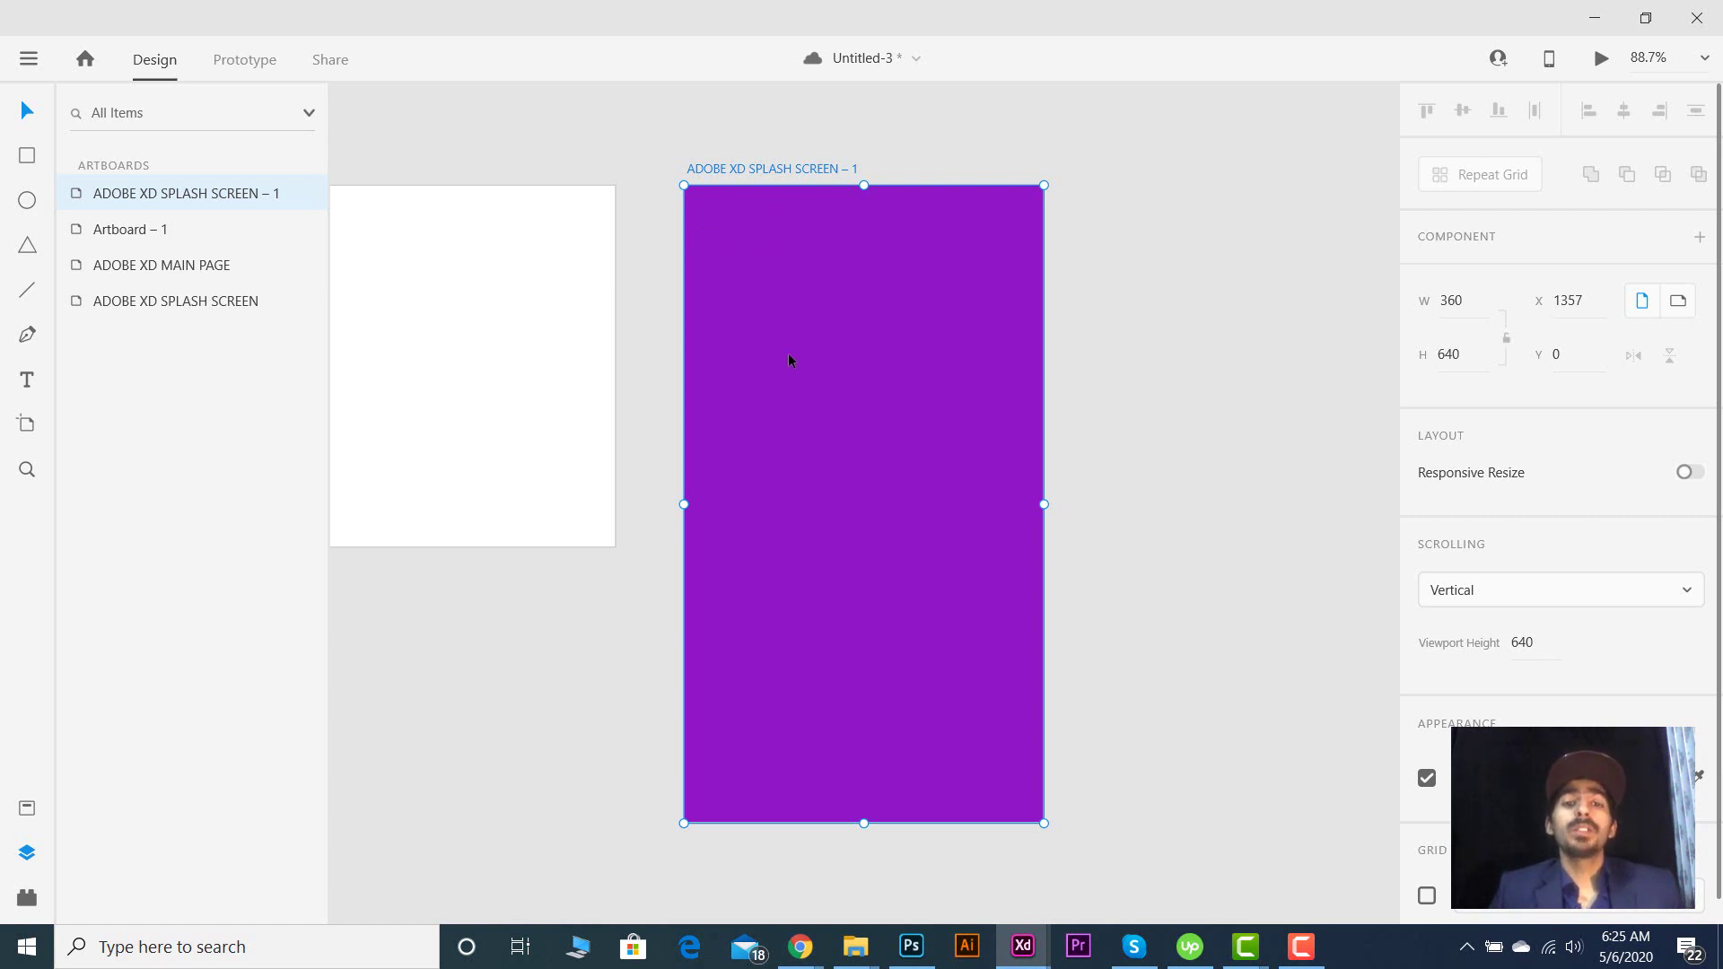
key(ctrl+s)
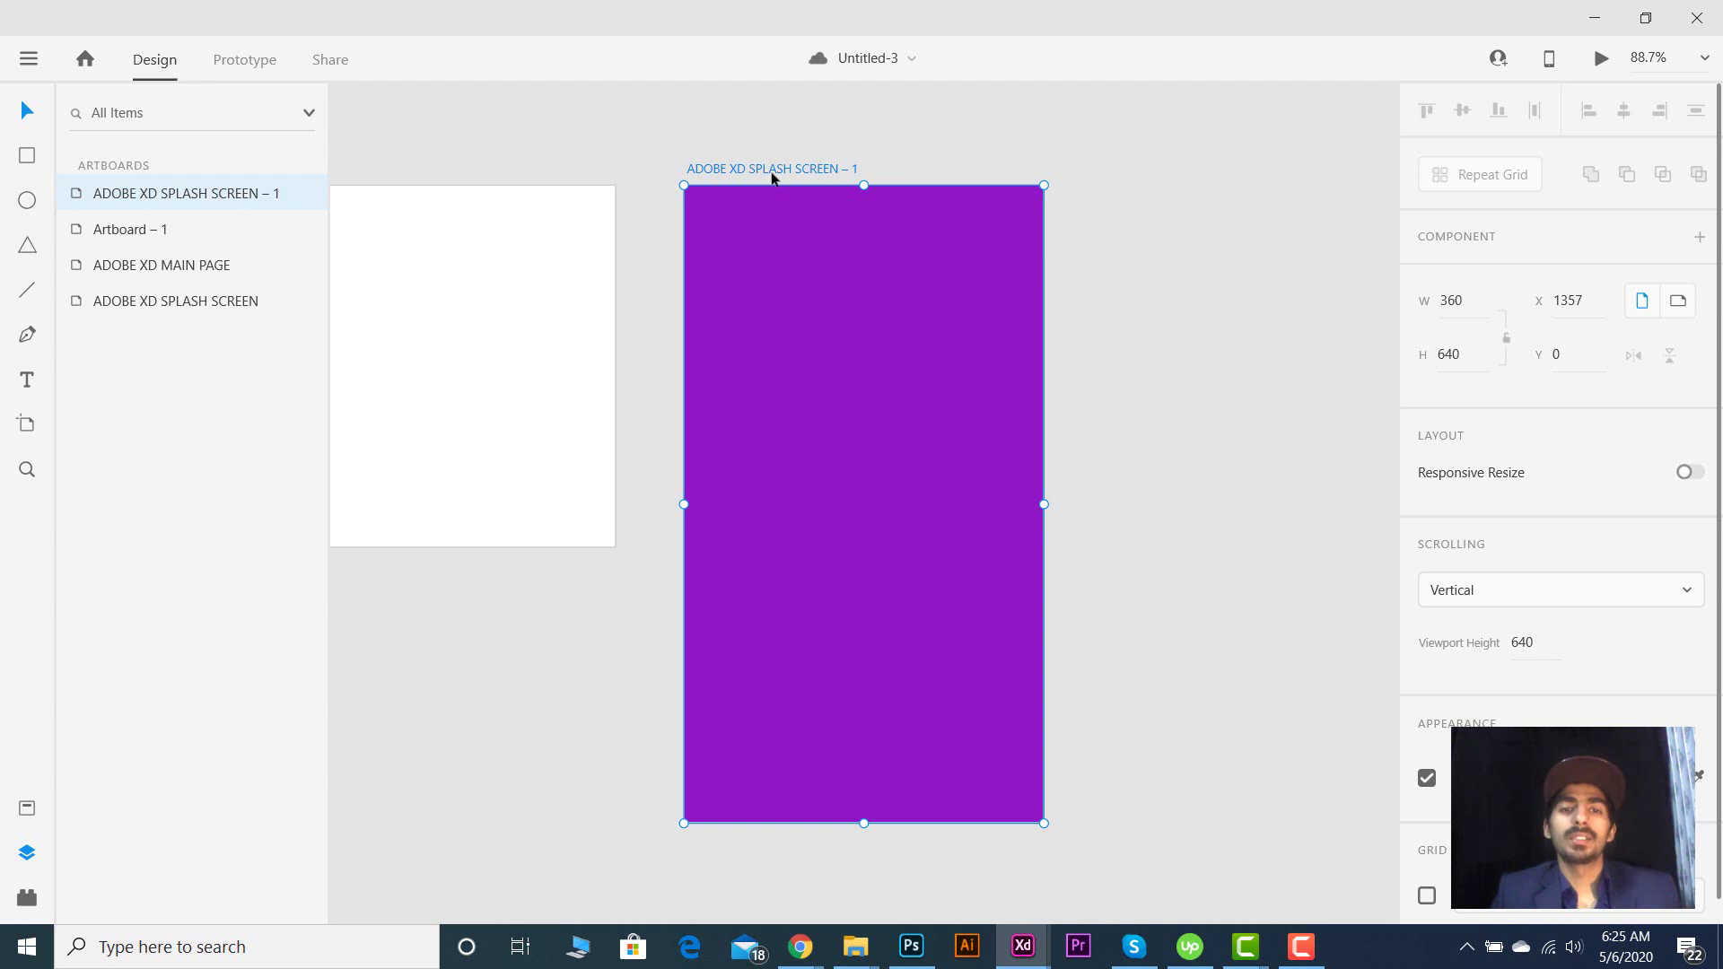
- Move the copied splash screen artboard closer to the custom artboard, to about X 1338, Y 0
drag(772, 177, 755, 526)
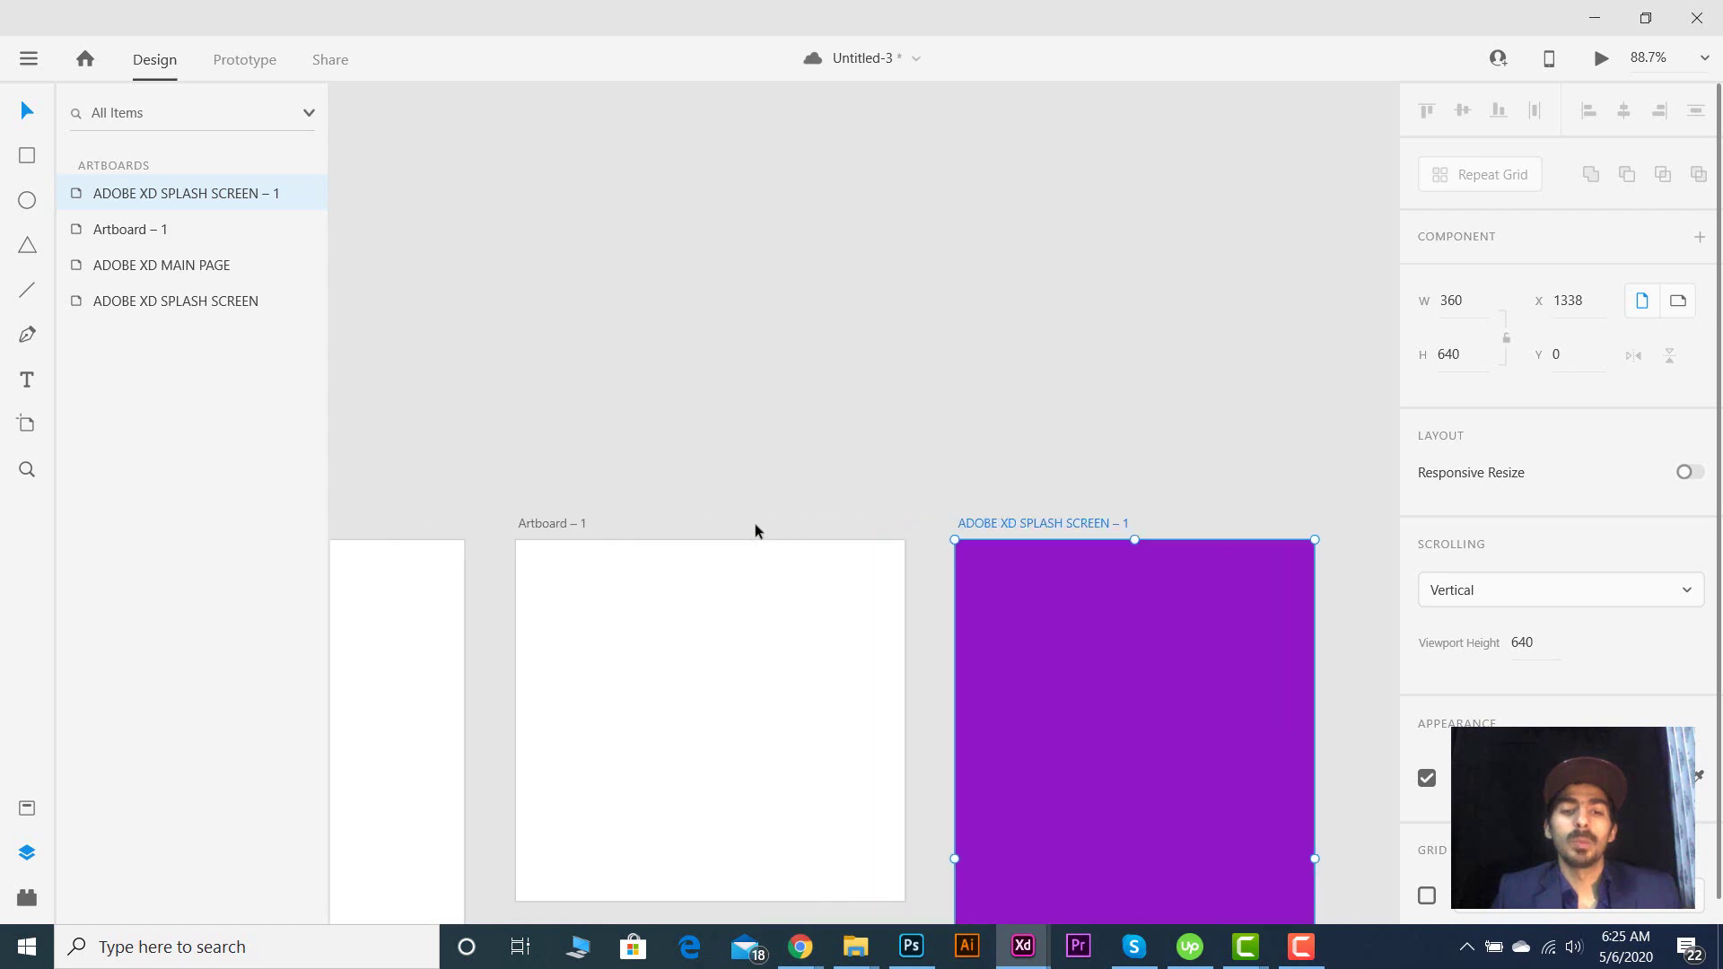
scroll(755, 524, left, 2)
scroll(755, 524, down, 7)
scroll(756, 524, down, 1)
scroll(756, 524, up, 3)
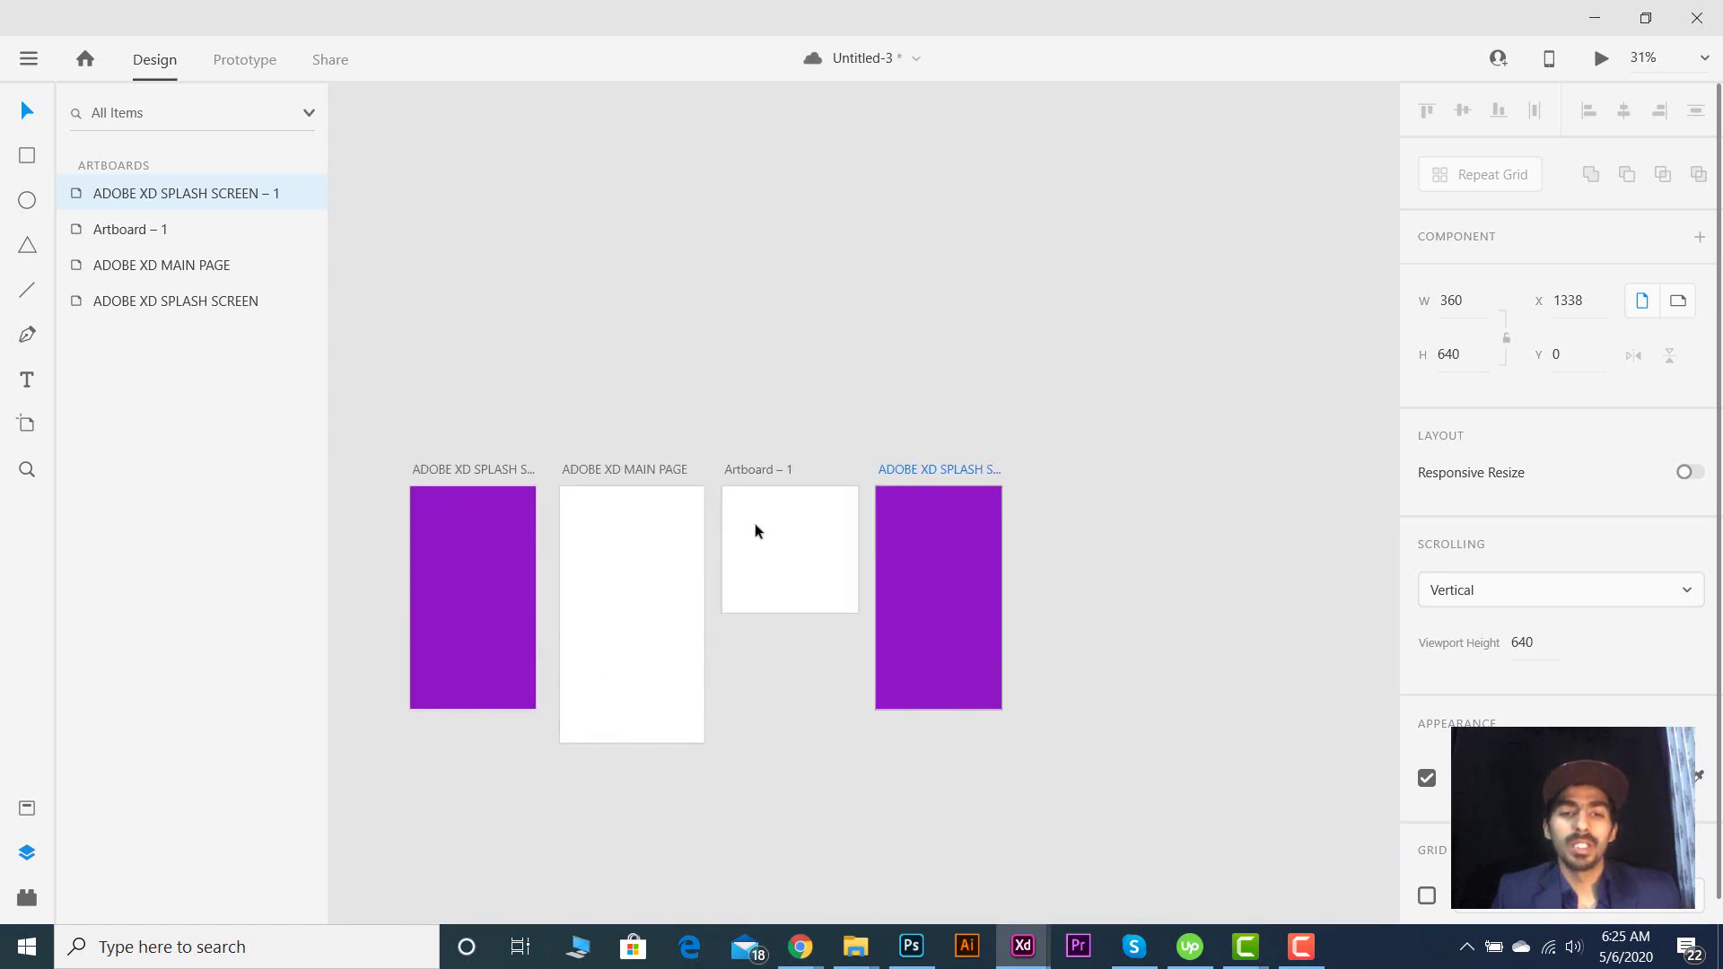
scroll(756, 530, left, 2)
scroll(756, 529, up, 1)
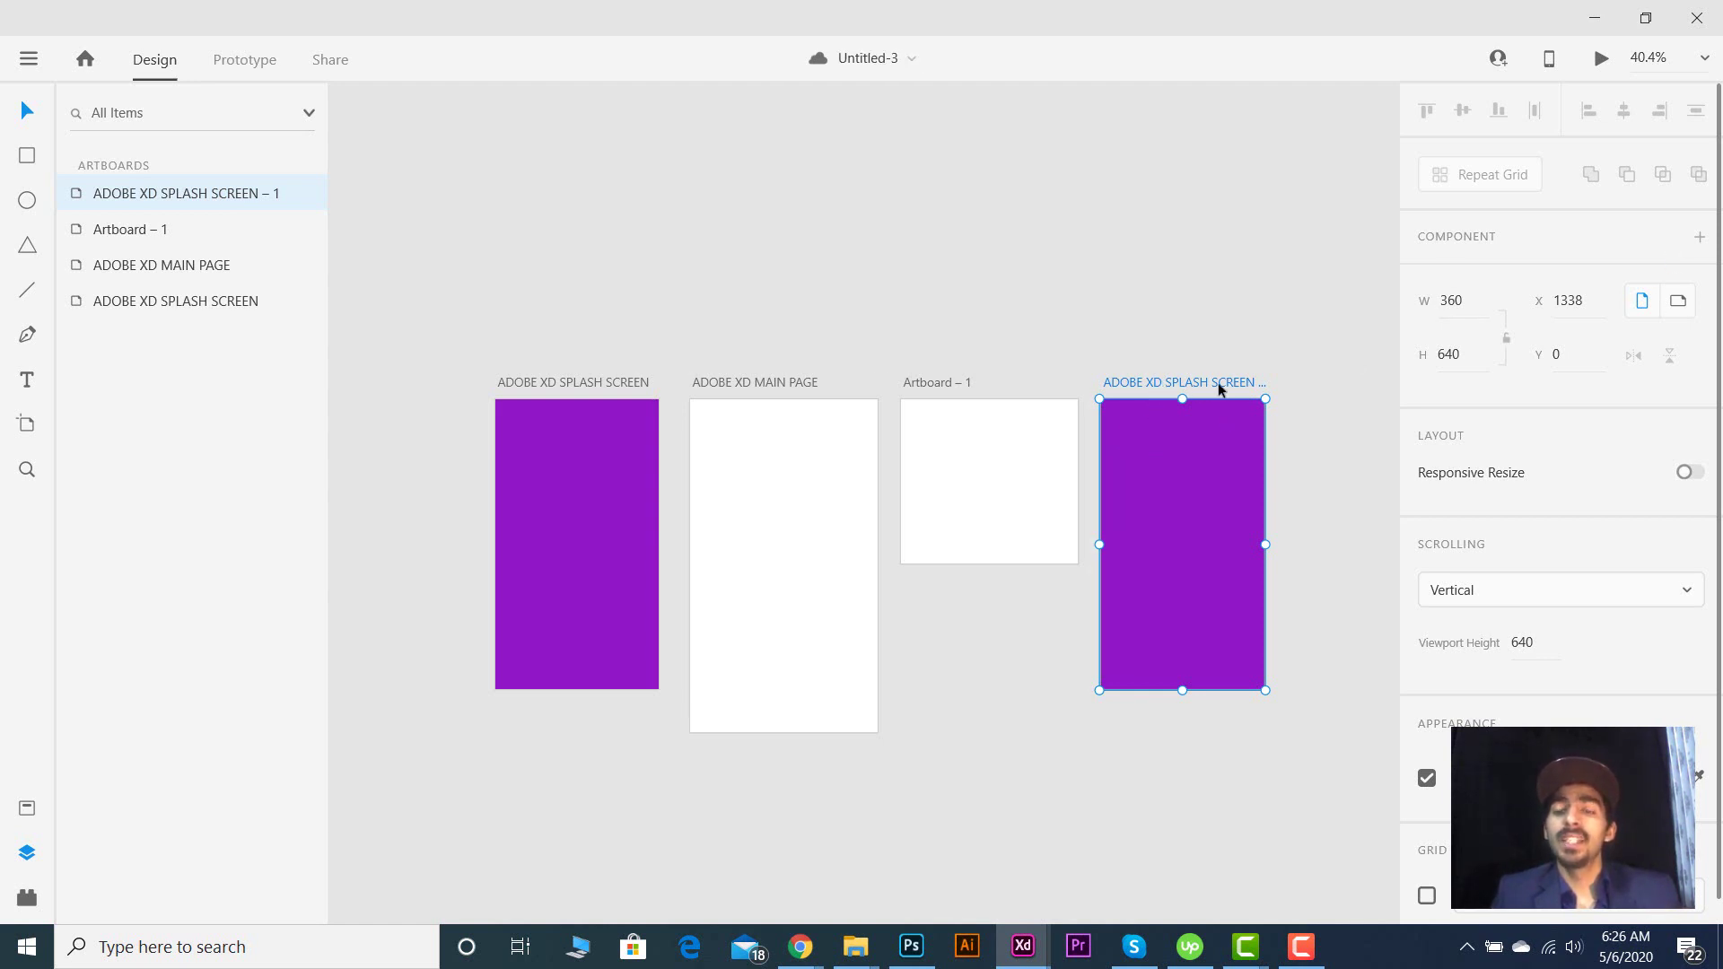
- Try the landscape orientation on the copied splash screen artboard and return it to portrait
click(1677, 303)
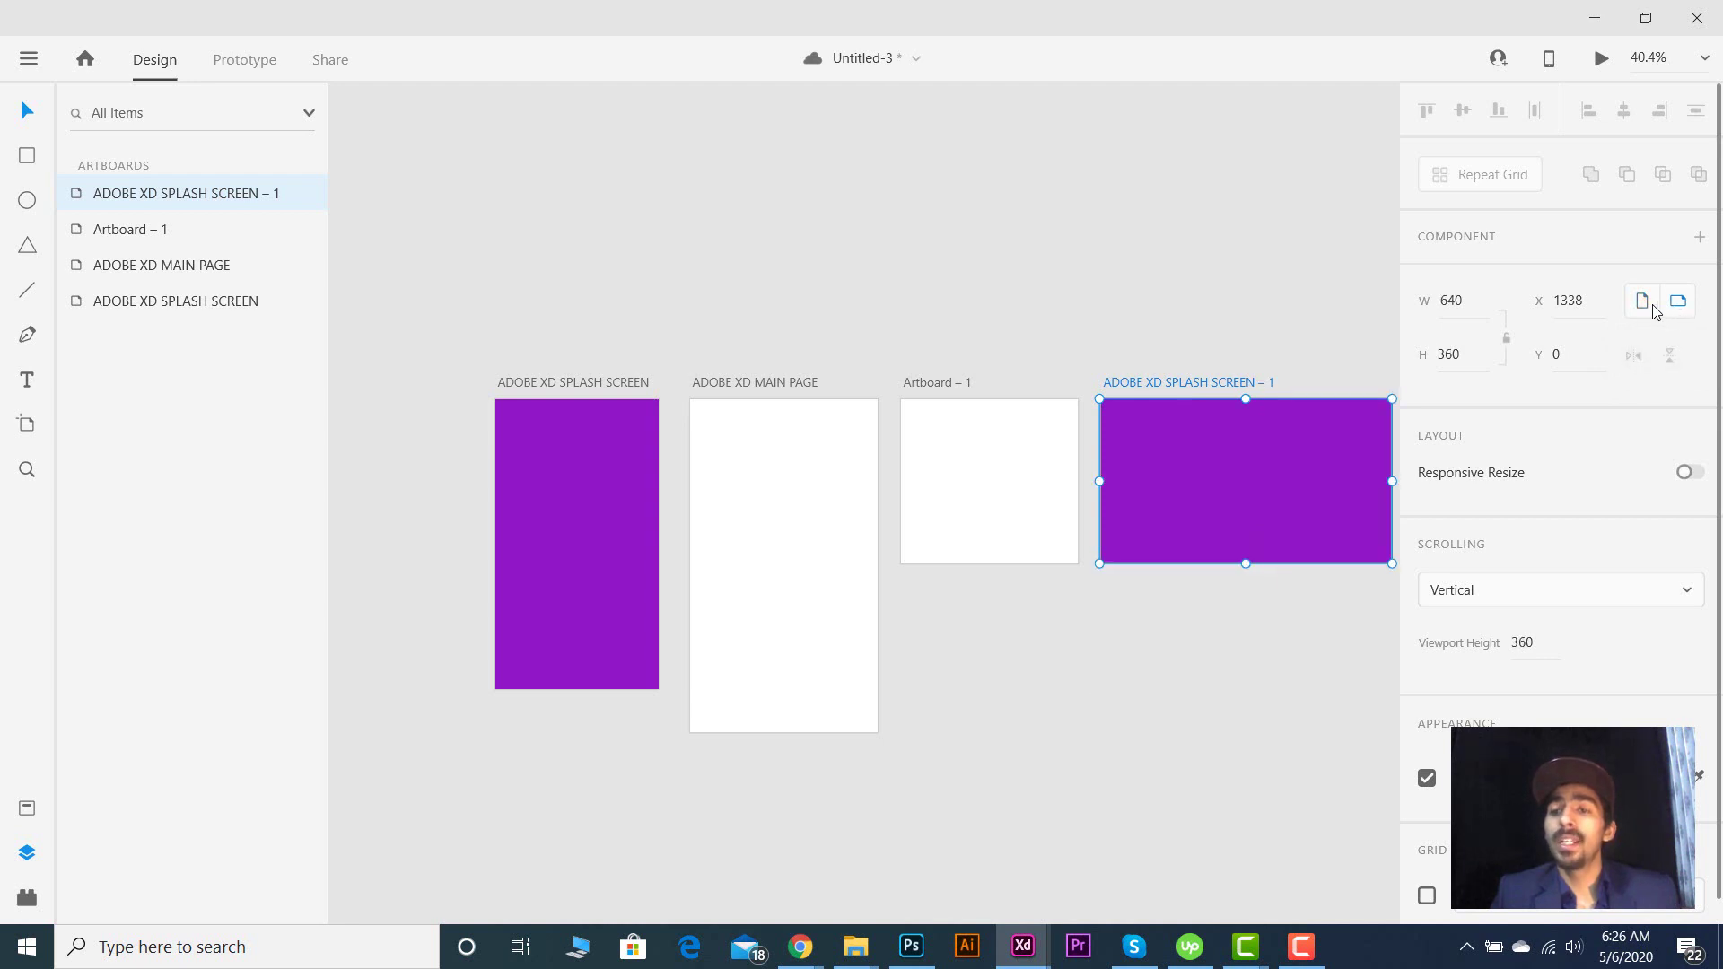
click(1642, 303)
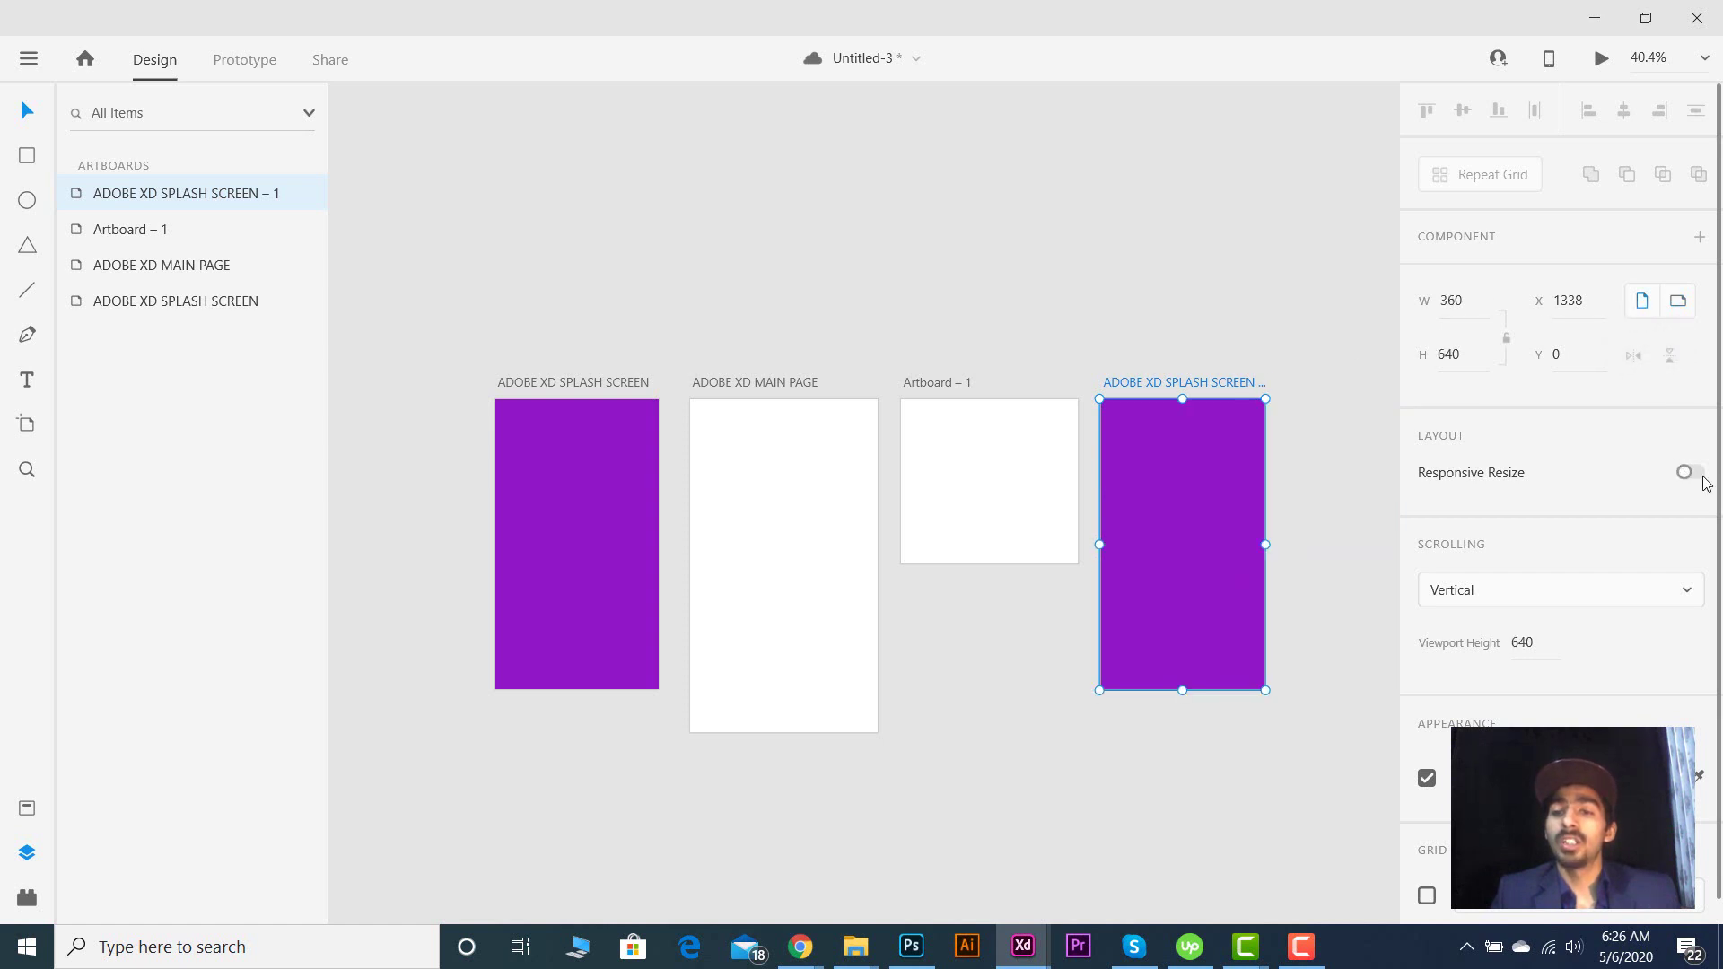
- Resize the copied splash screen artboard to about 365 × 962 by extending its bottom edge downward
drag(1266, 690, 1267, 684)
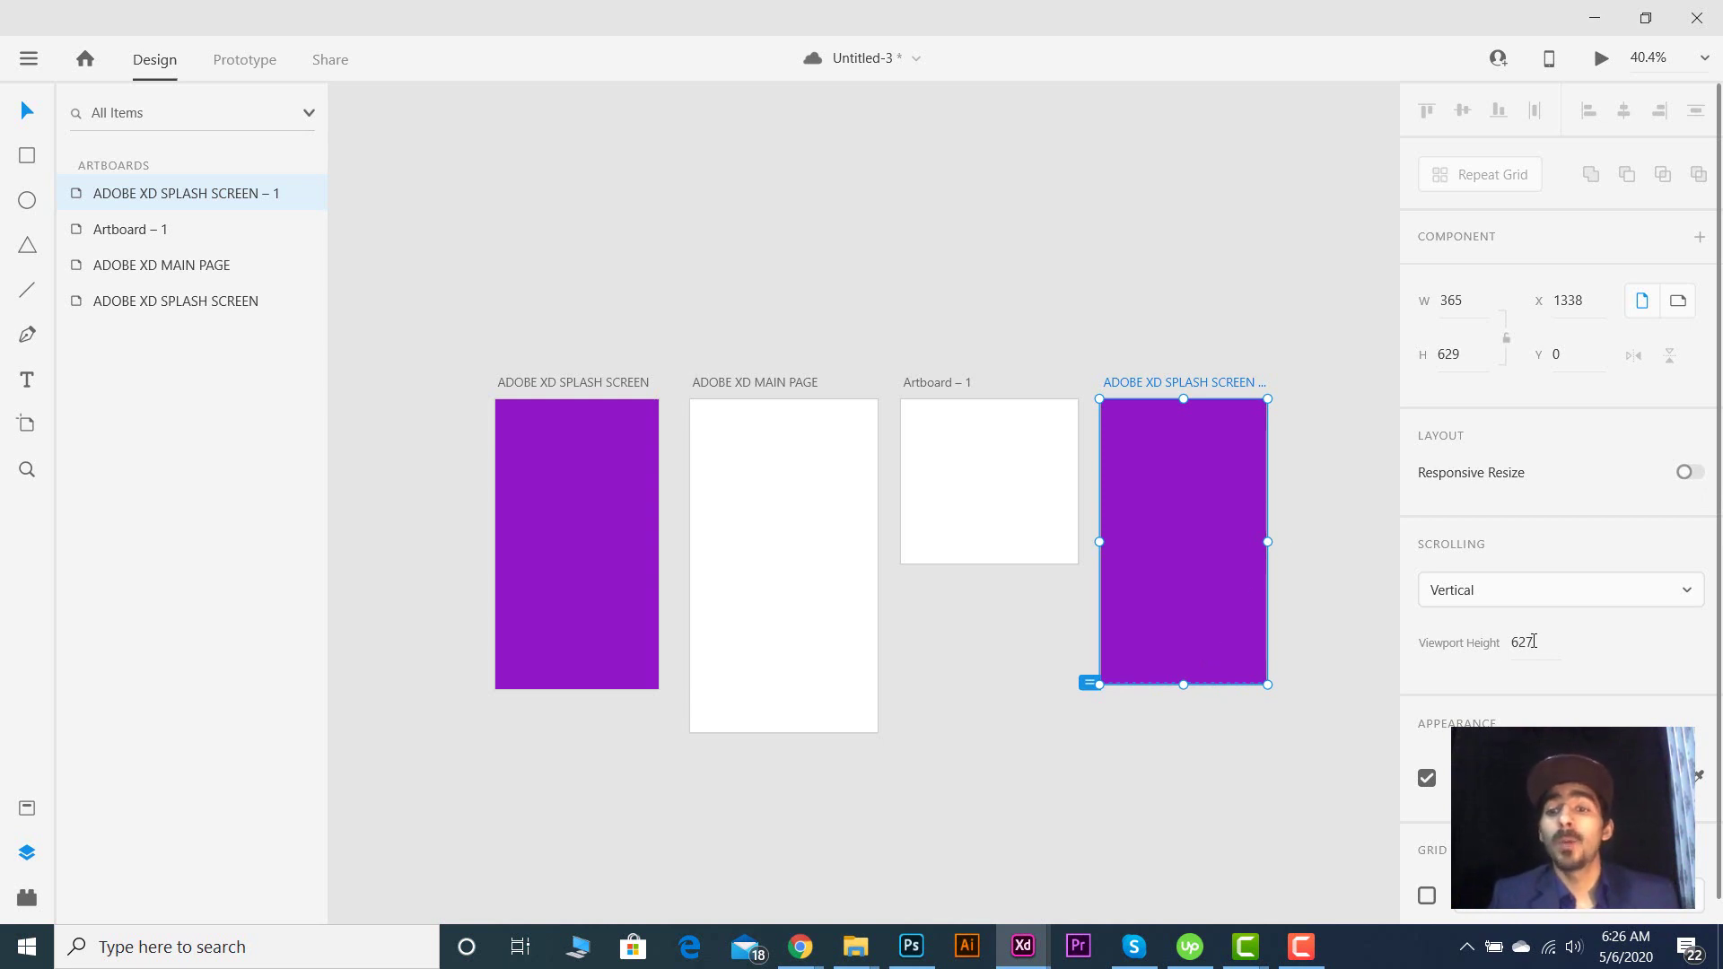
scroll(1534, 635, down, 1)
scroll(1507, 636, down, 1)
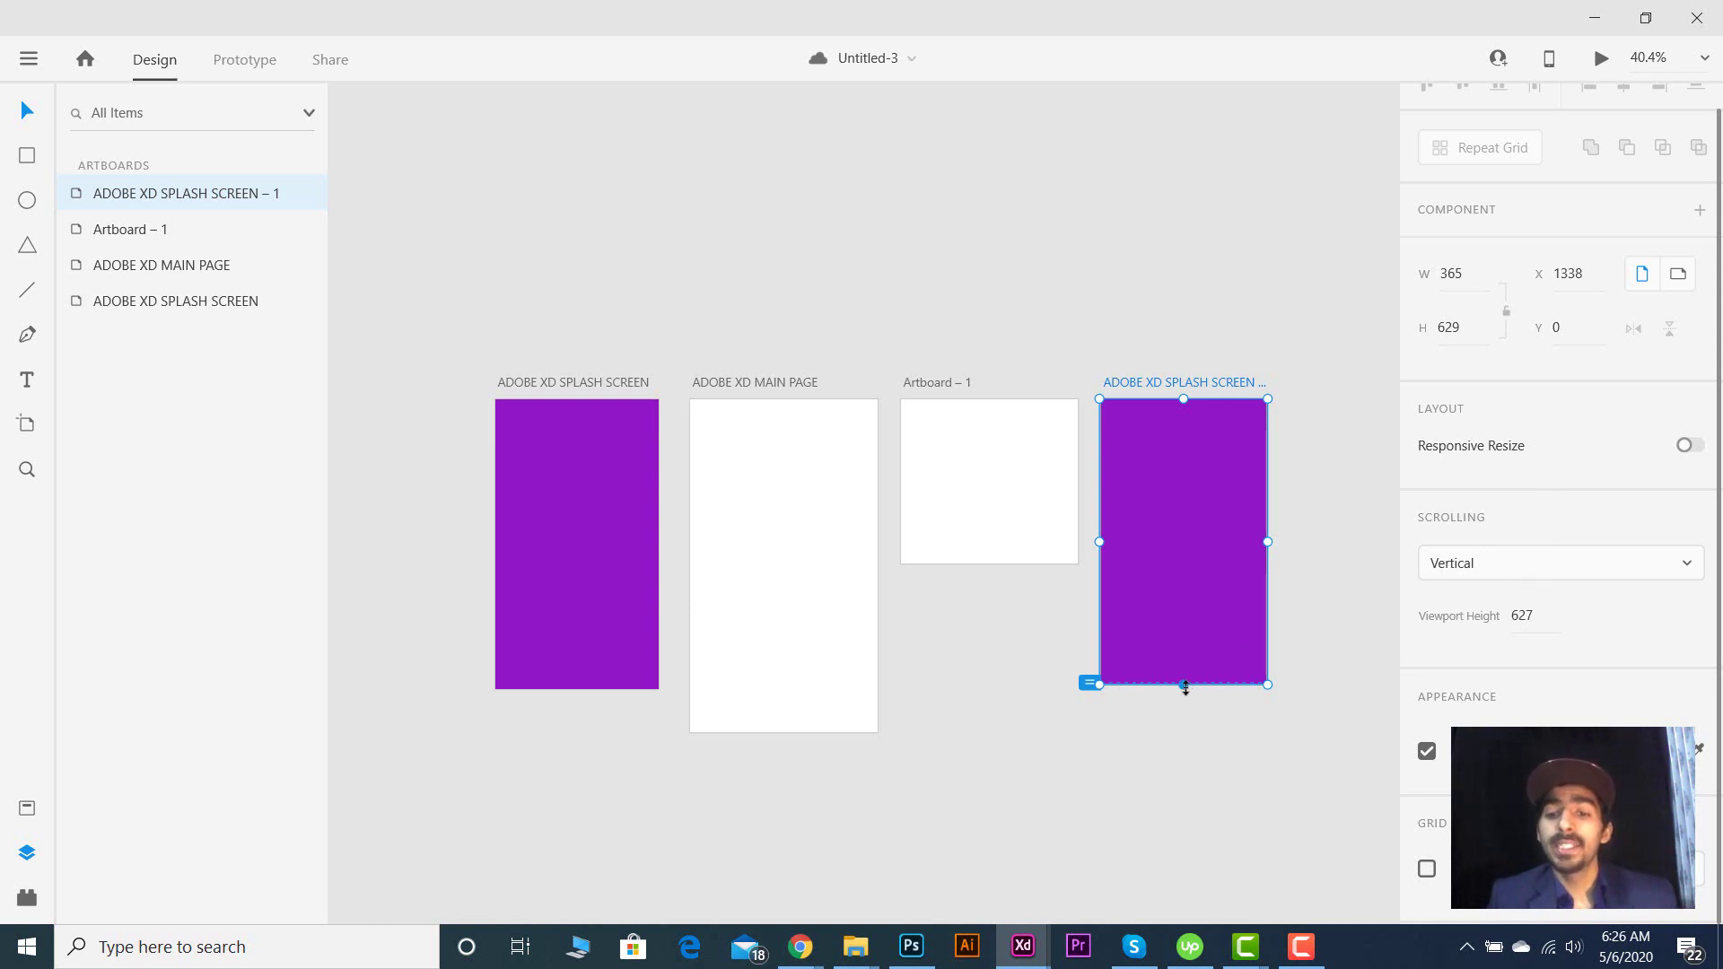
drag(1186, 684, 1185, 837)
scroll(1194, 718, down, 1)
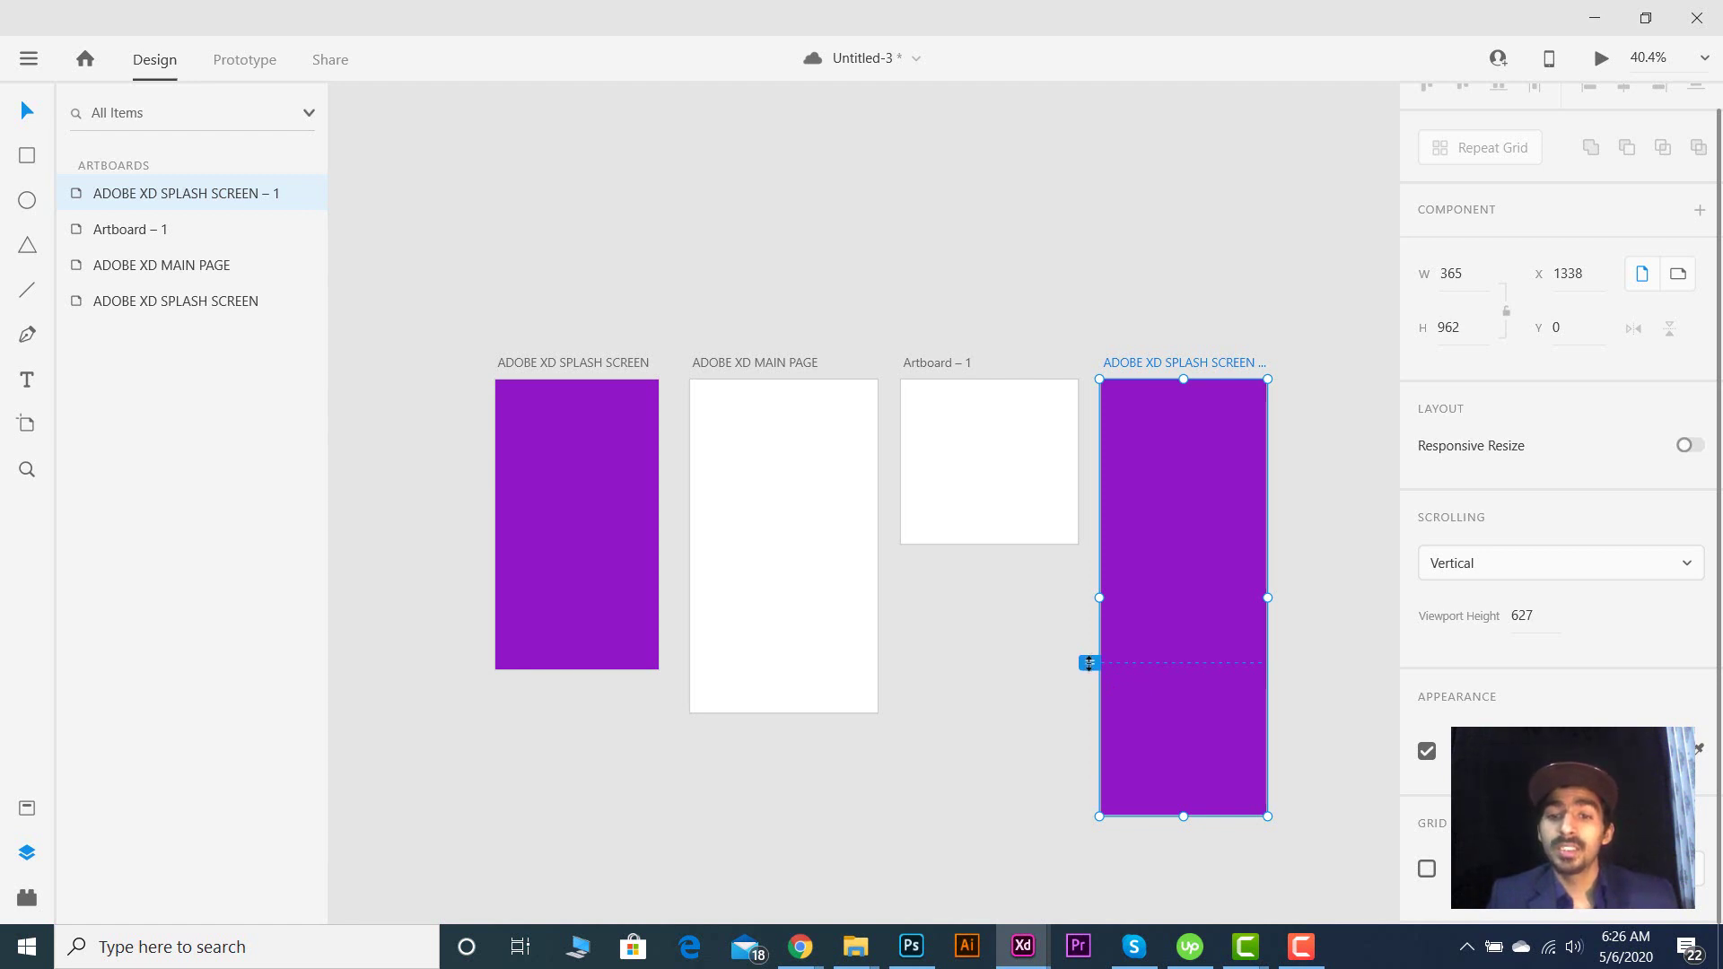
- Try viewport heights of about 645, 564 and 905 by moving the copied splash screen artboard's viewport marker
mouse_move(1089, 664)
mouse_down()
mouse_move(1083, 688)
mouse_move(1081, 671)
mouse_up()
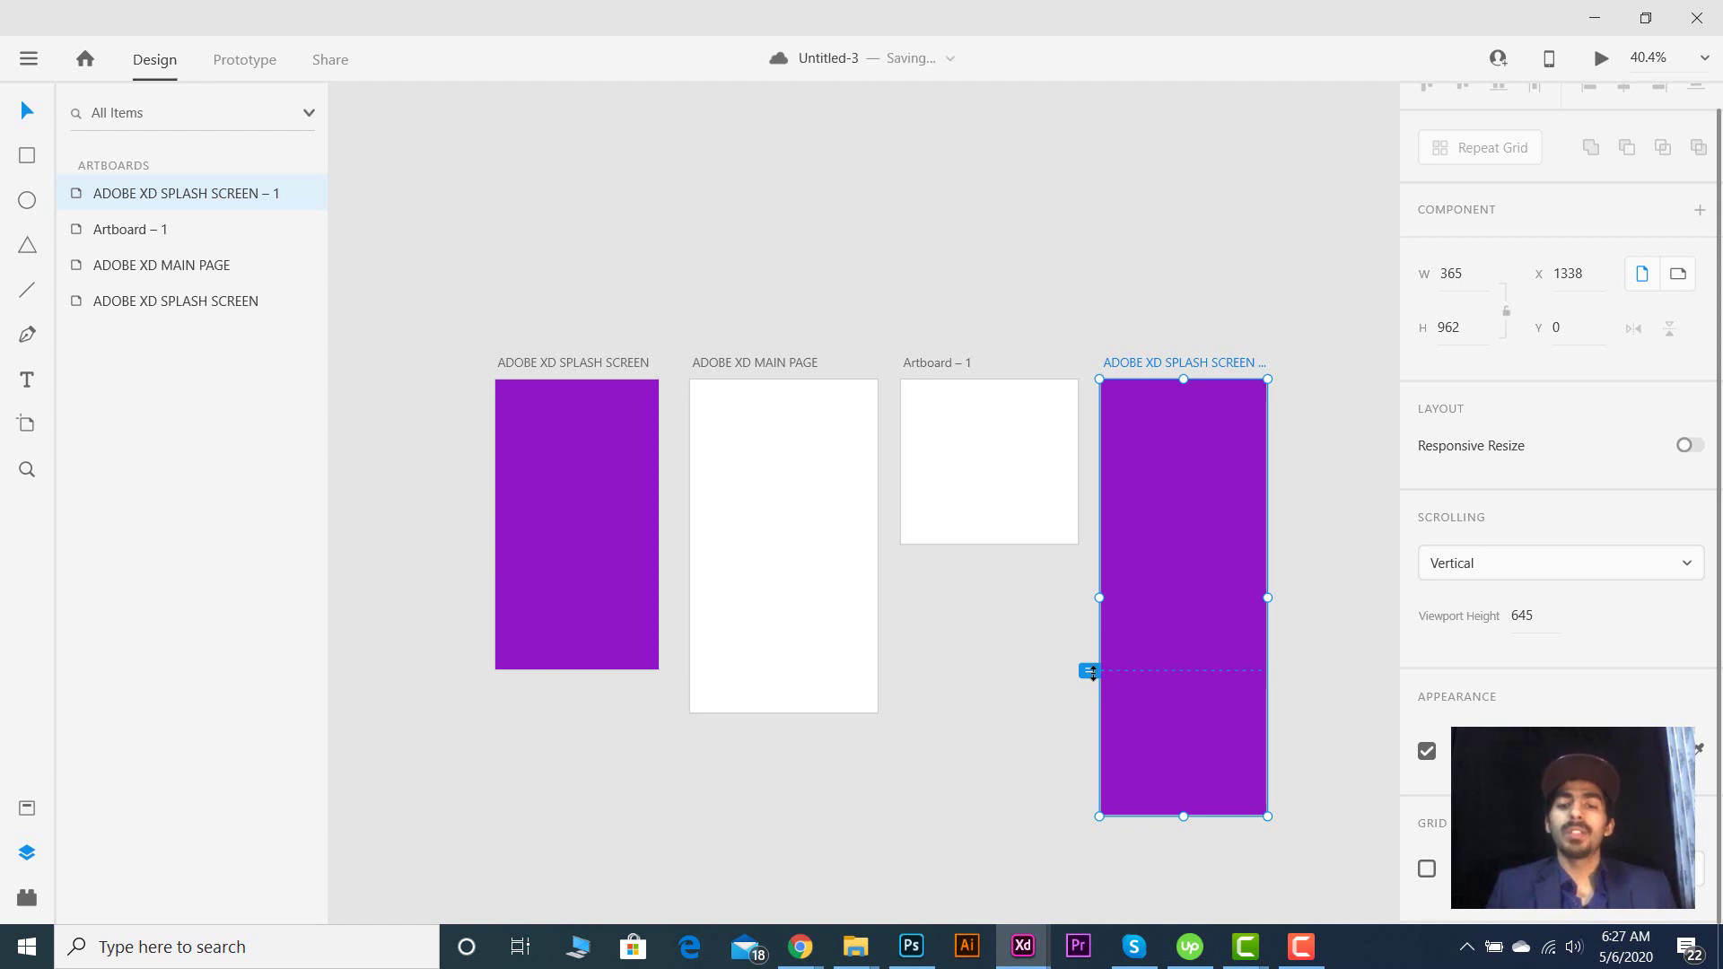
mouse_move(1092, 673)
mouse_down()
mouse_move(1090, 818)
mouse_move(1059, 634)
mouse_up()
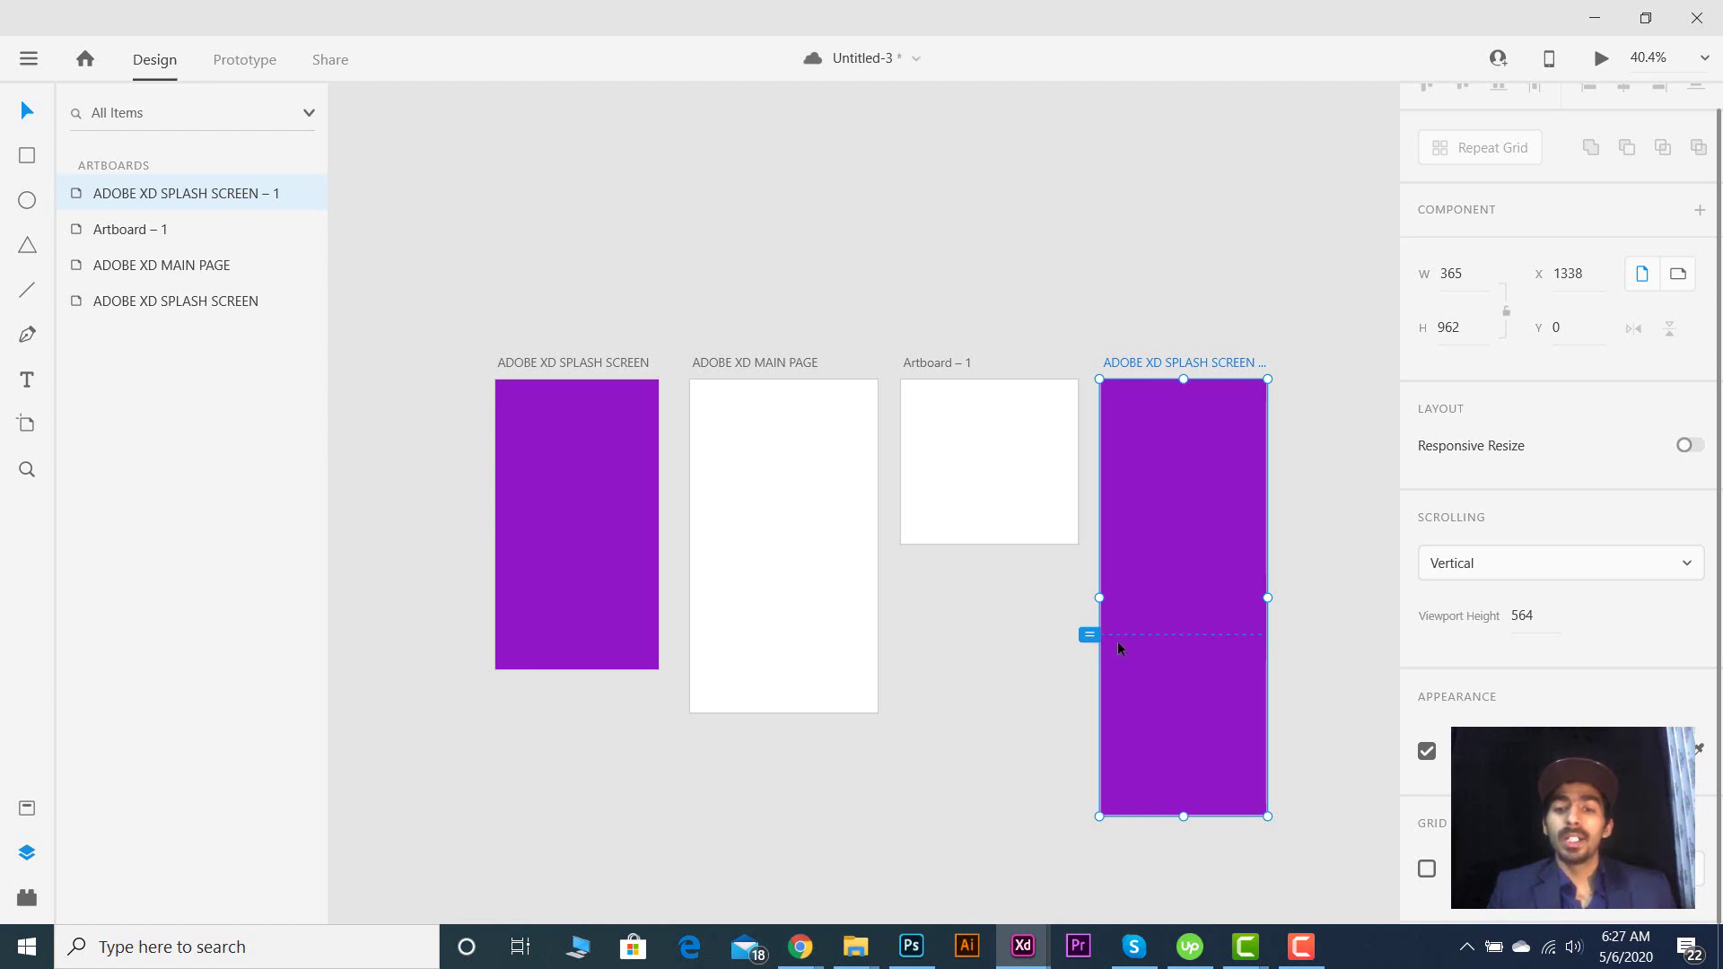
mouse_move(1090, 634)
mouse_down()
mouse_move(1089, 808)
mouse_move(1086, 628)
mouse_move(1088, 787)
mouse_up()
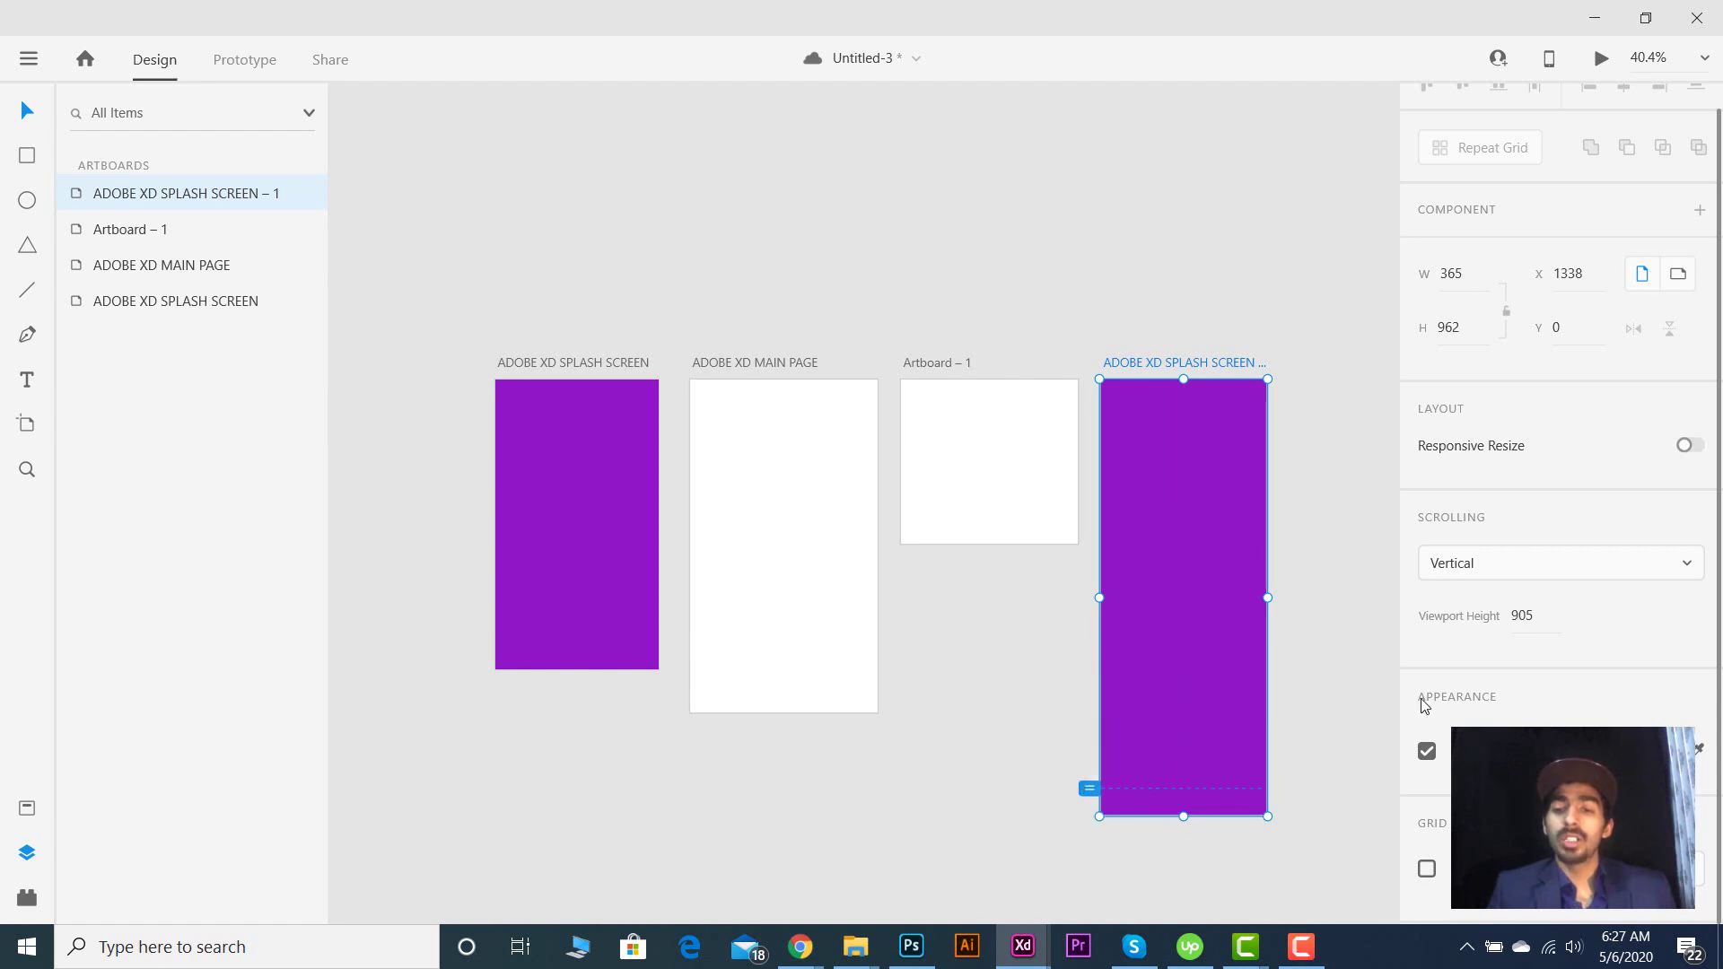
- Set the copied splash screen artboard's viewport height to 800 and keep its scrolling set to Vertical
click(1519, 617)
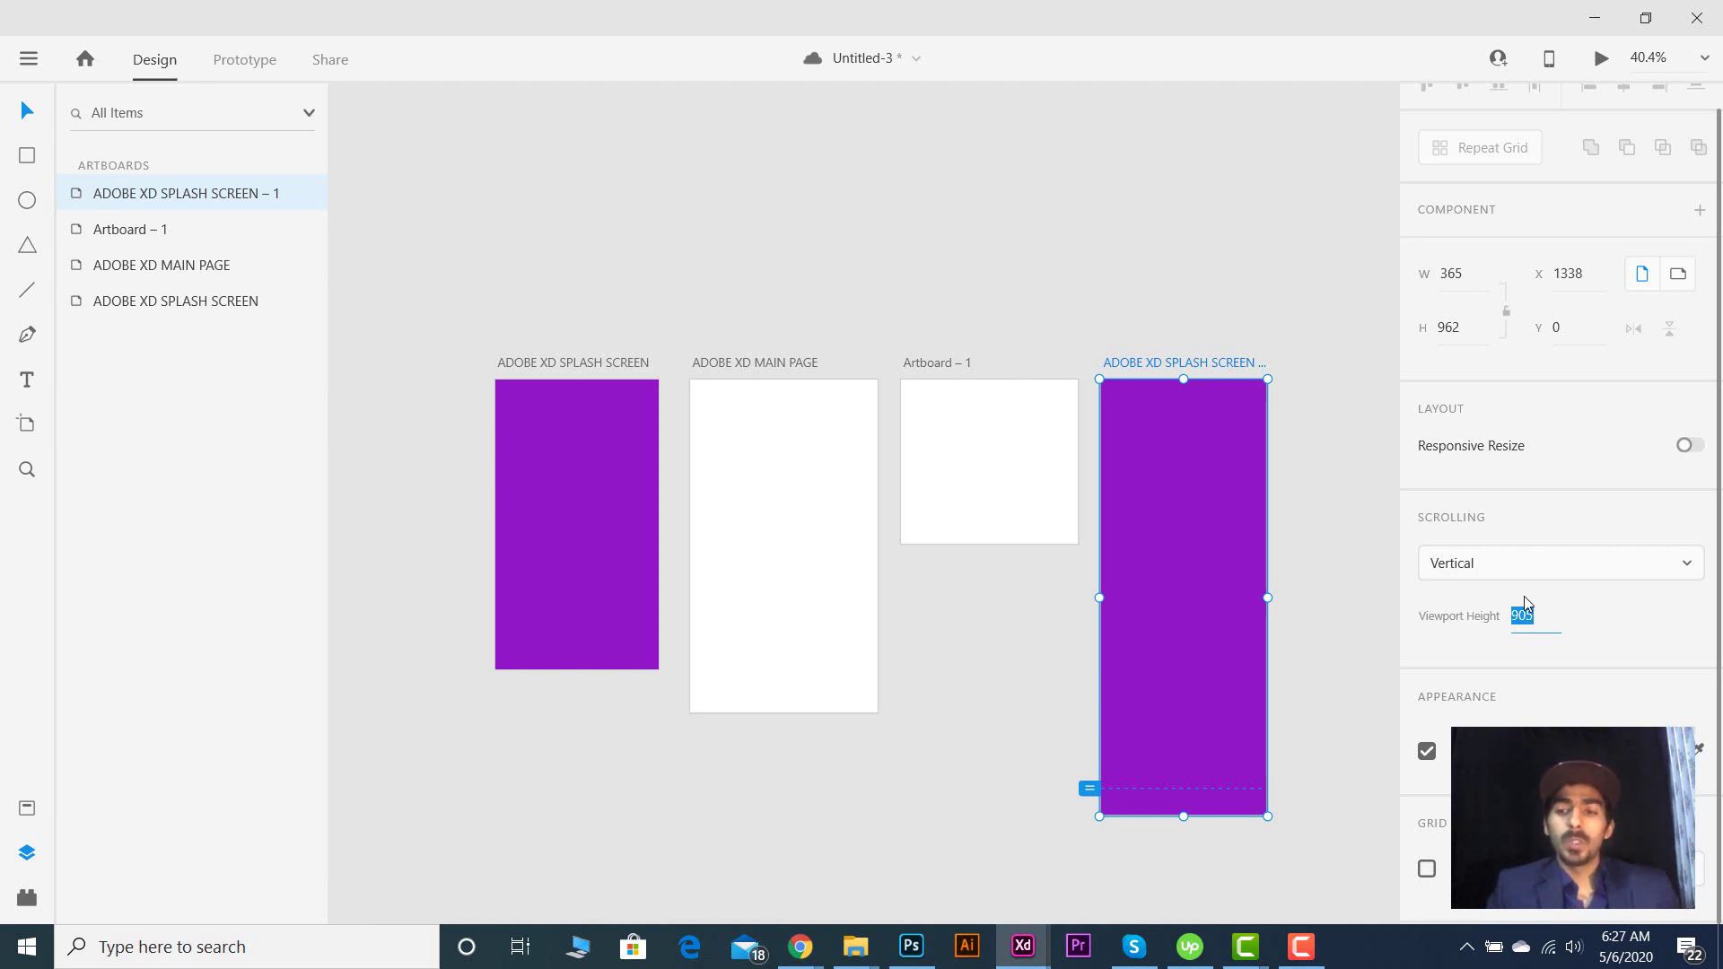
text(800)
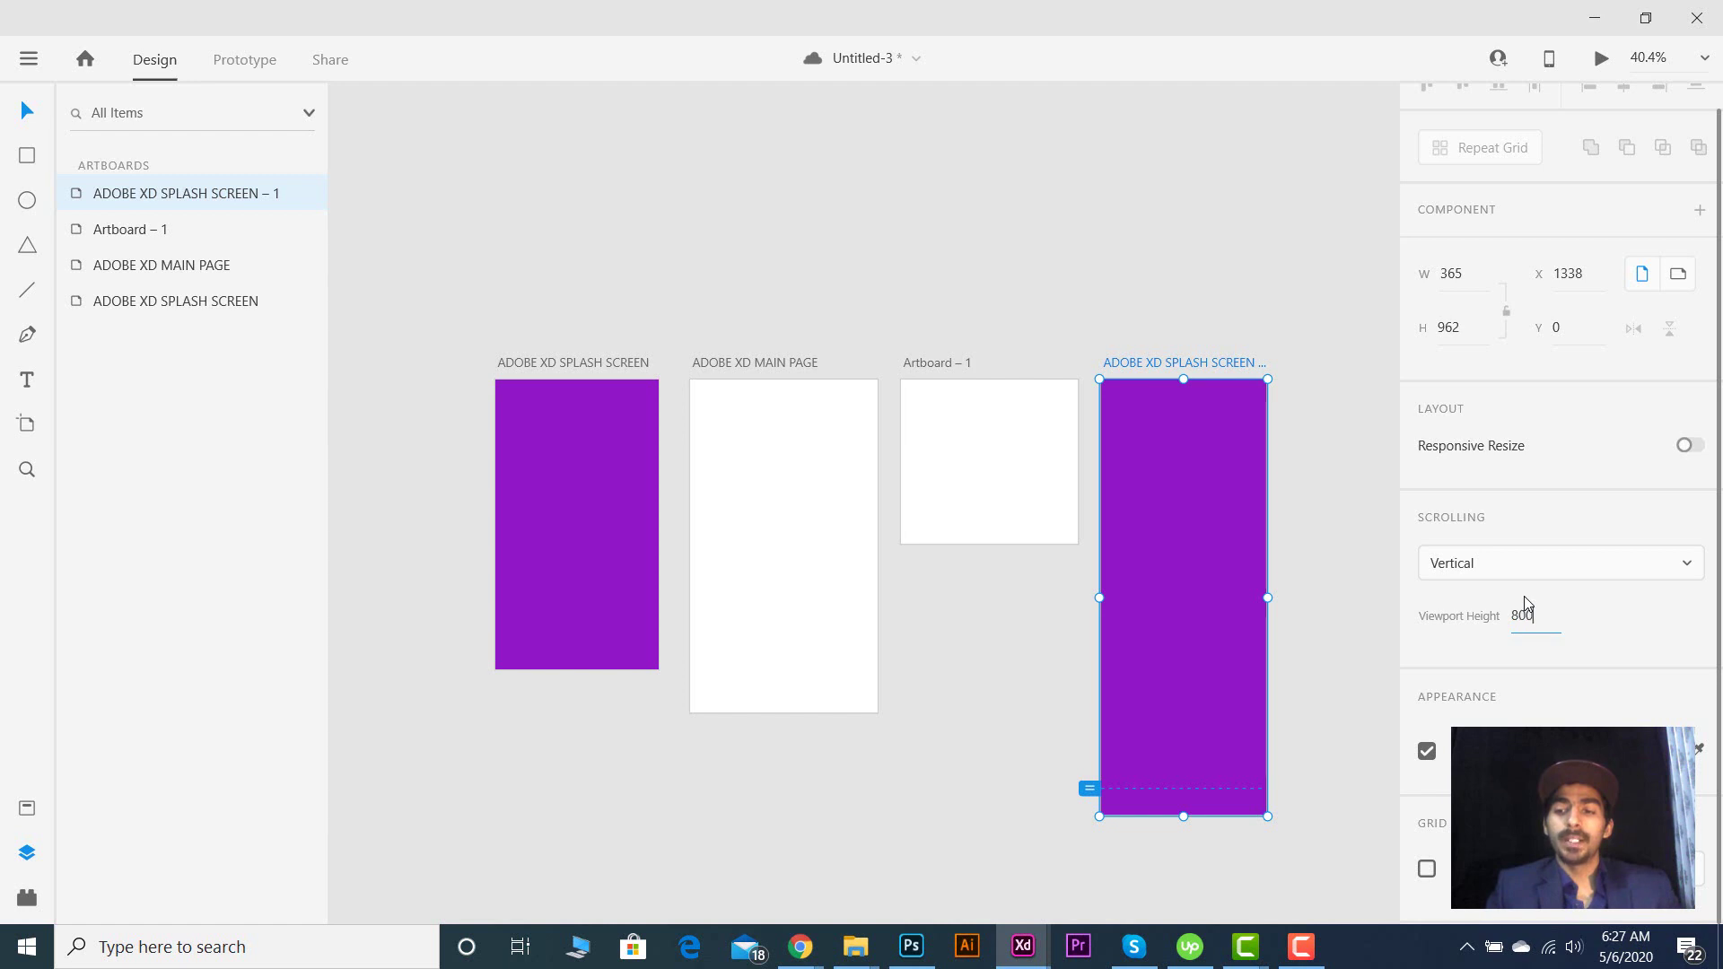
key(Return)
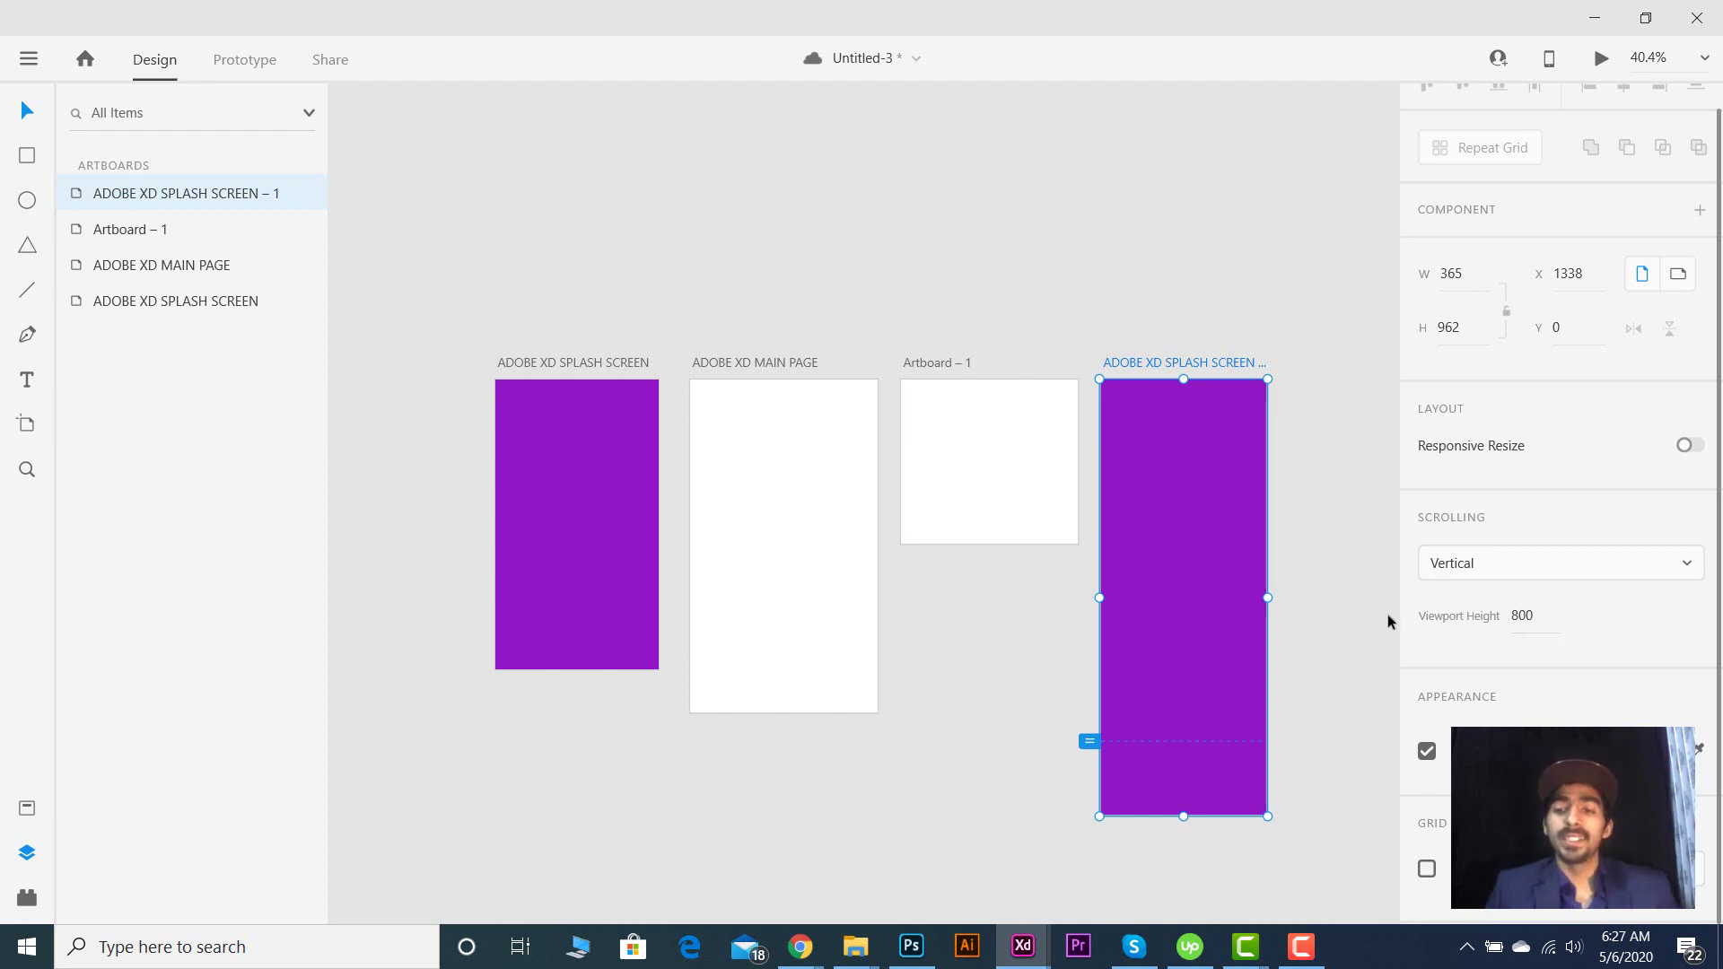
click(1505, 555)
click(1489, 558)
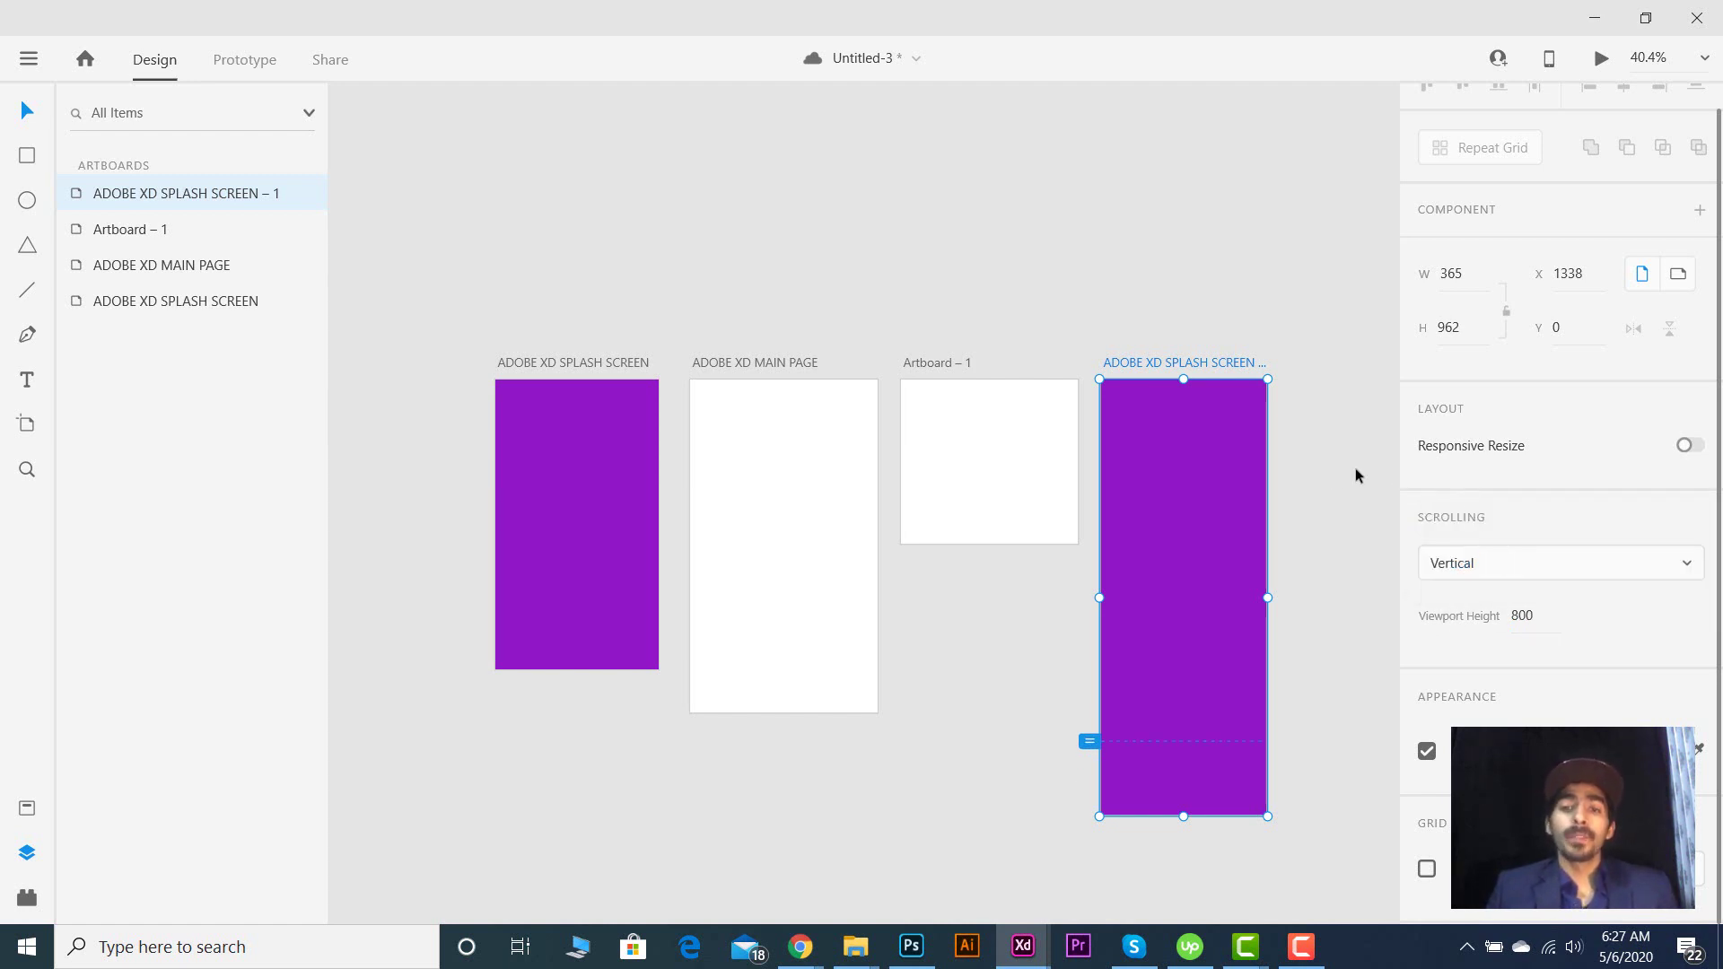